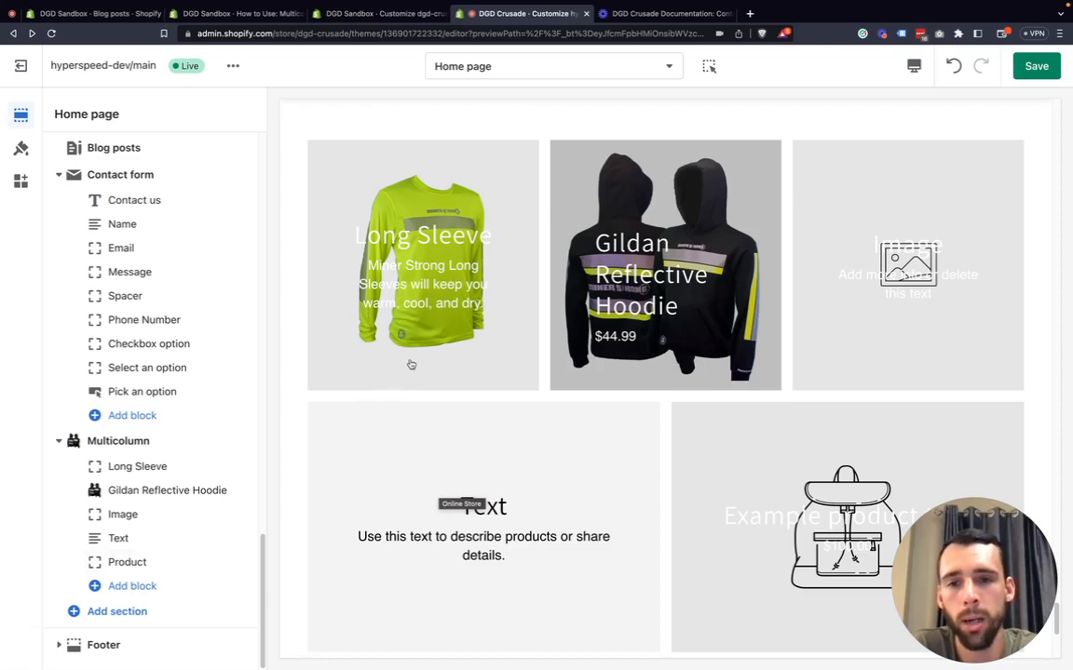
scroll(412, 364, down, 1)
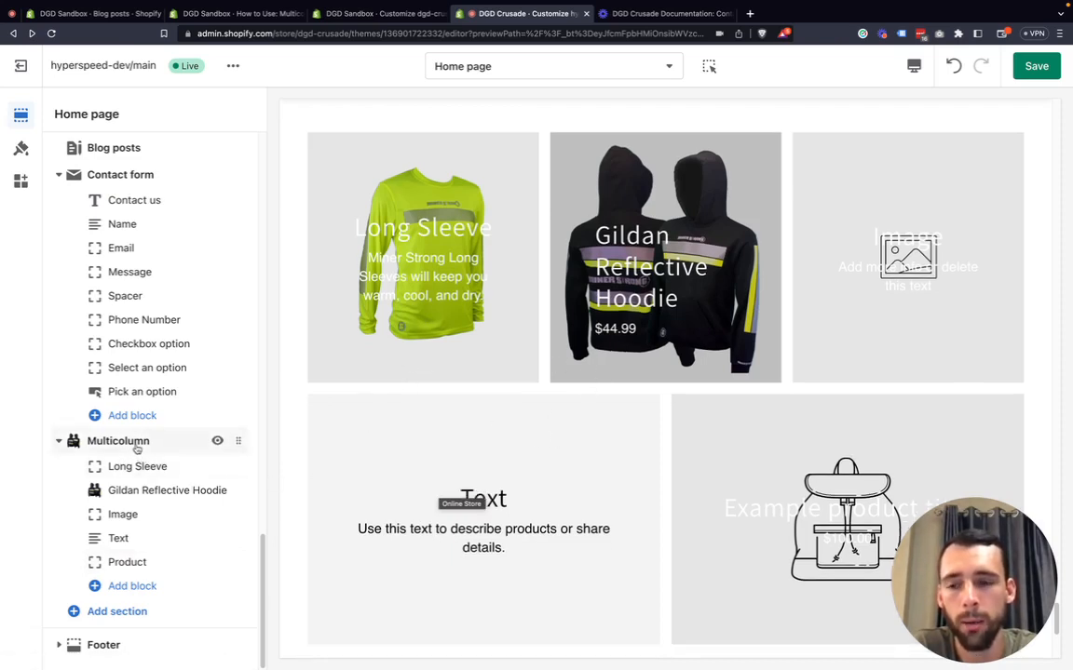
click(132, 585)
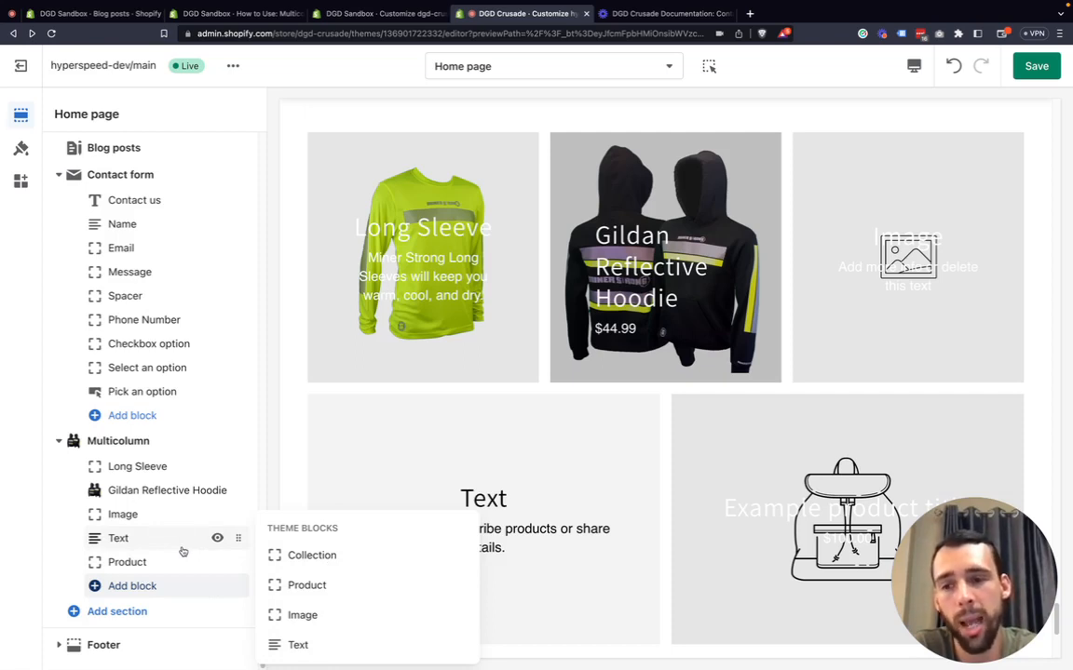
click(42, 512)
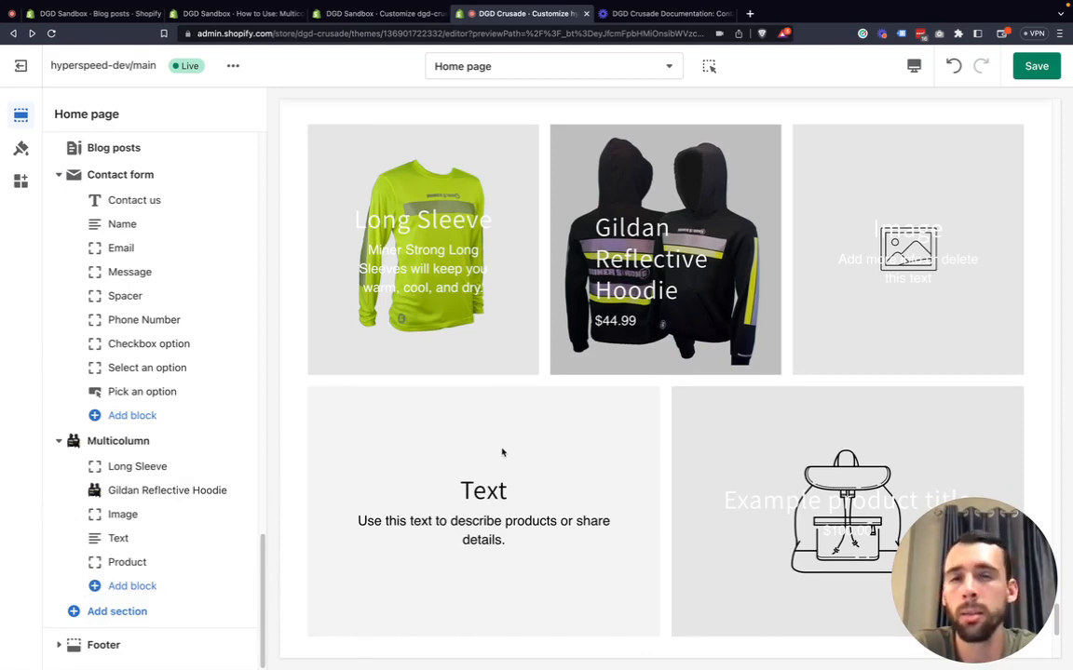
Add a second Product block to the Multicolumn section, then remove that new block again.
scroll(514, 452, down, 1)
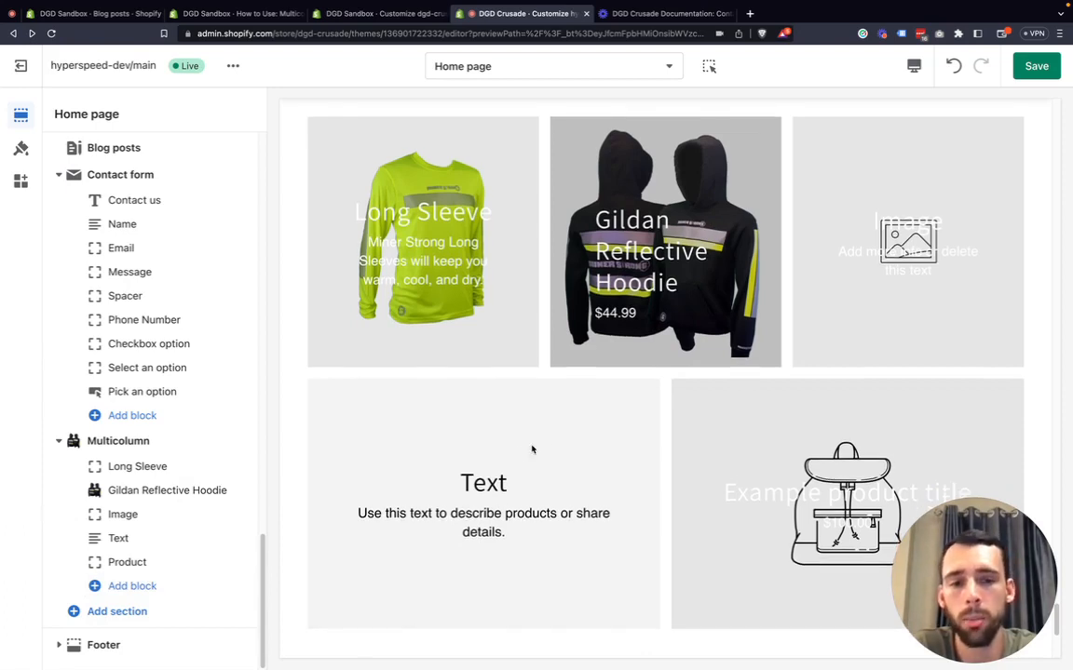
scroll(553, 469, down, 1)
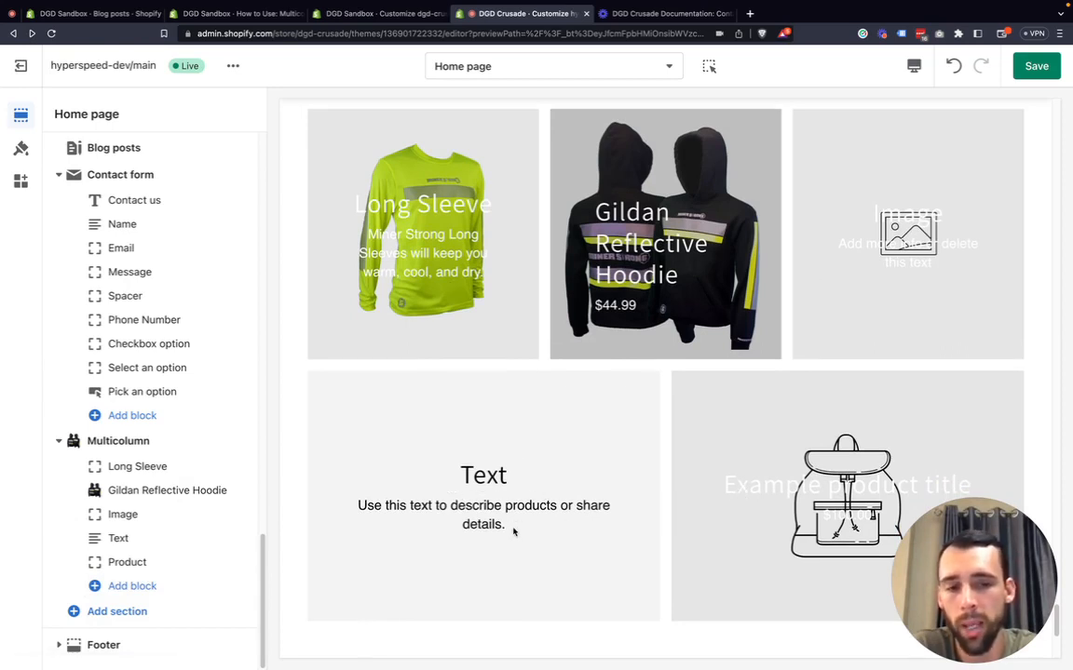
click(140, 586)
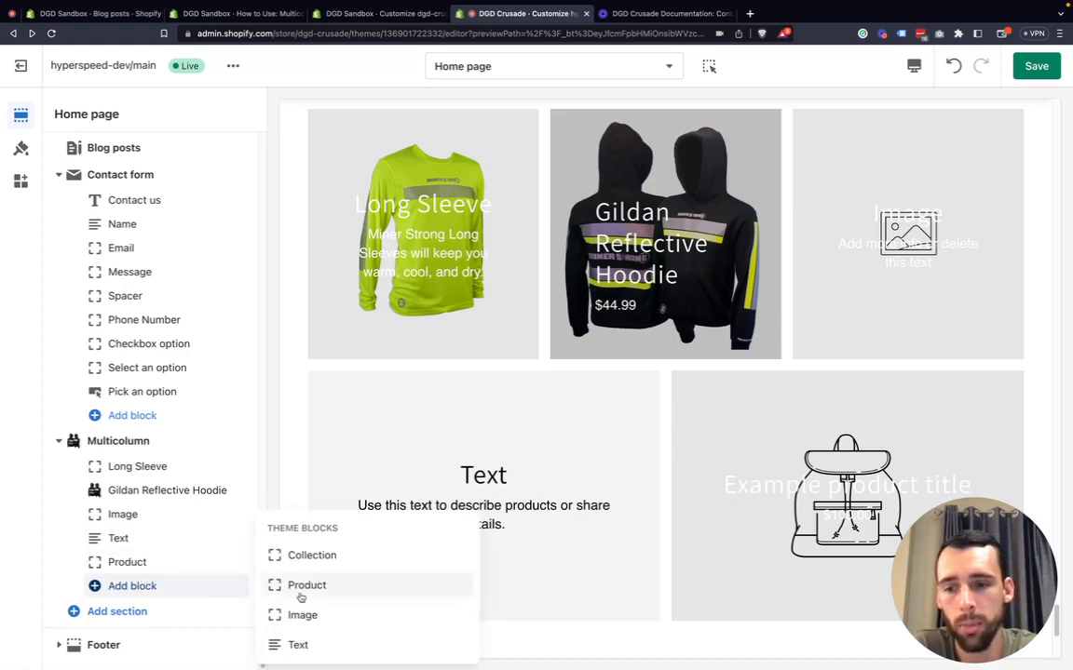
click(305, 587)
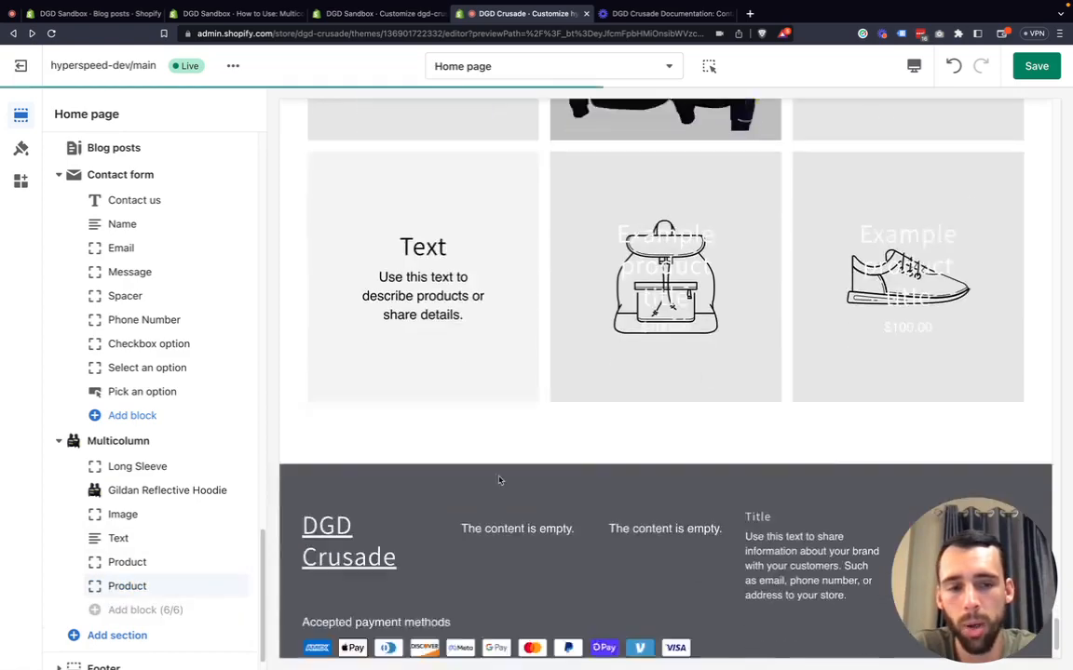
scroll(643, 344, up, 3)
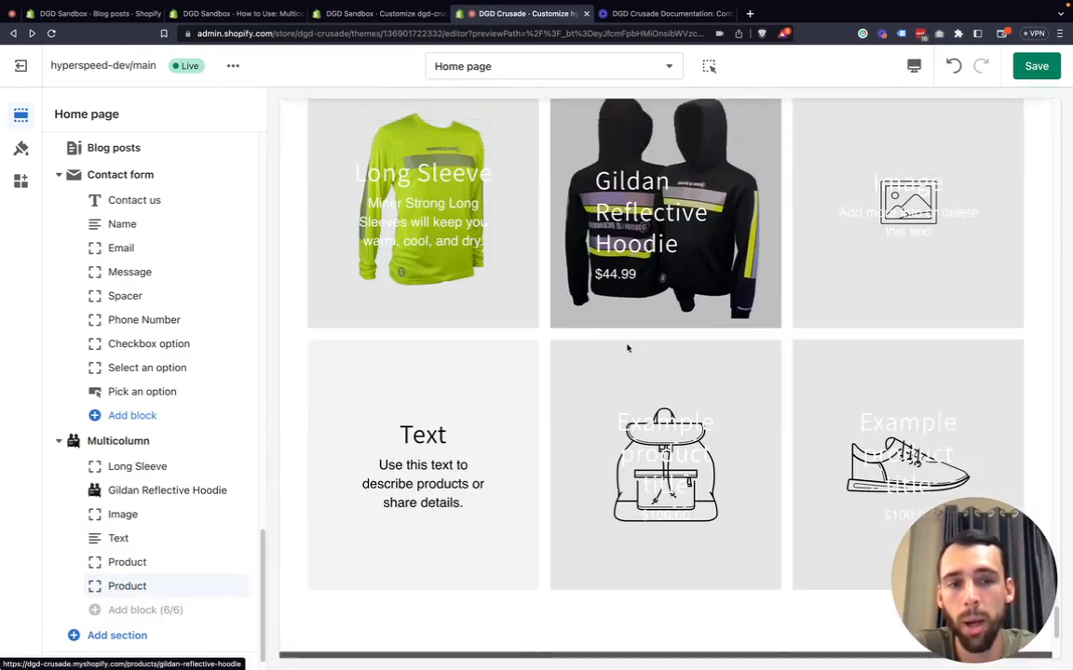
scroll(605, 363, down, 1)
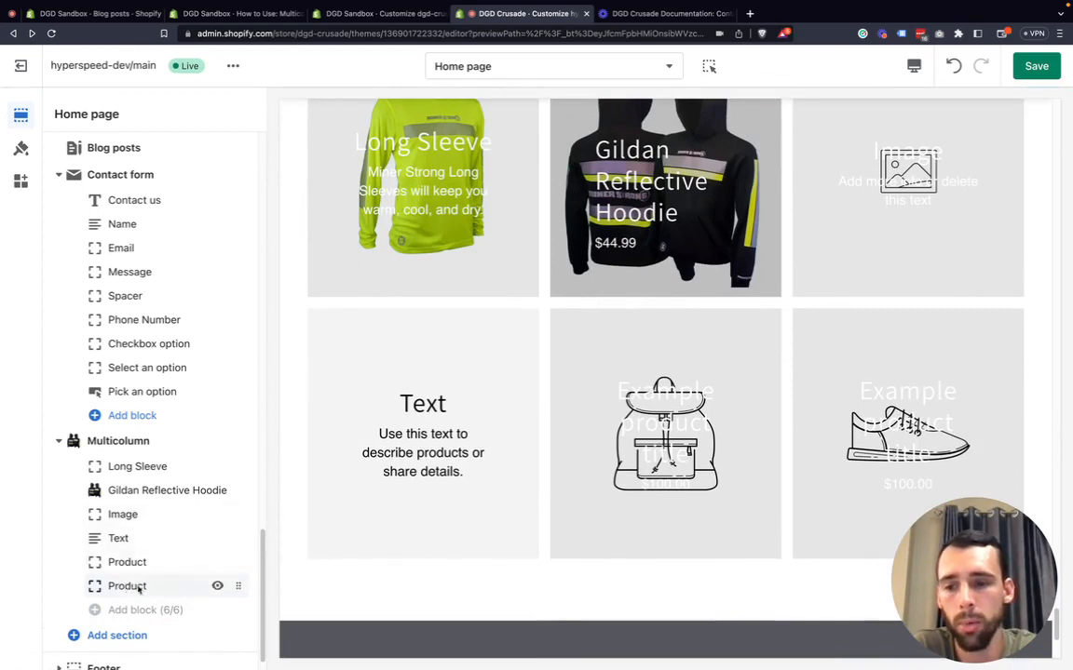
click(127, 586)
click(137, 647)
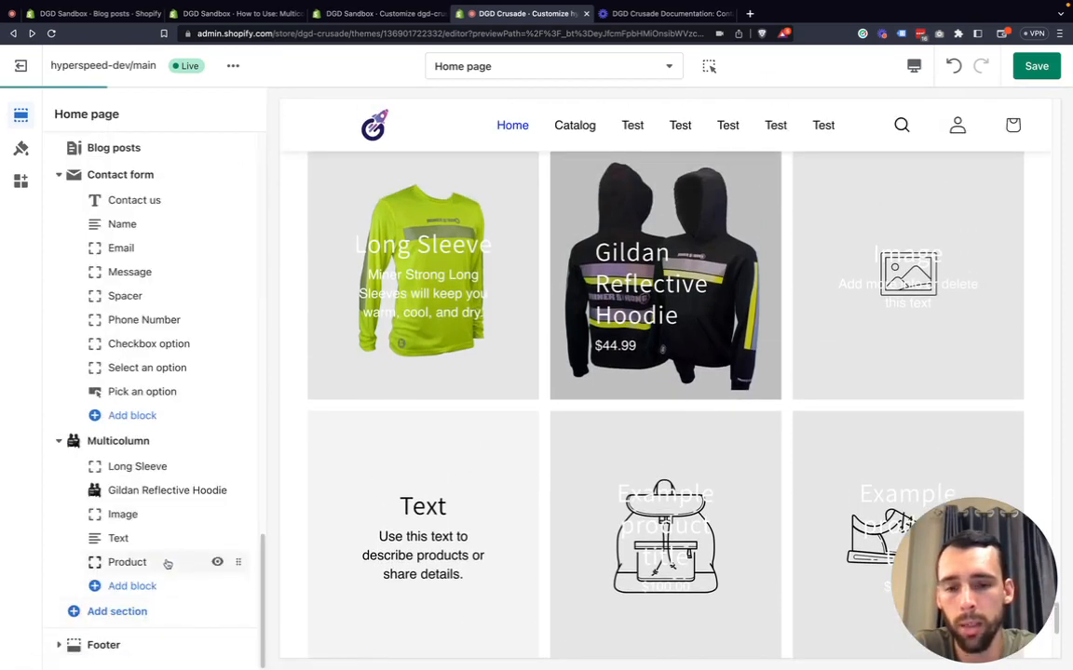
Remove the existing Product block from the Multicolumn section.
scroll(492, 533, down, 1)
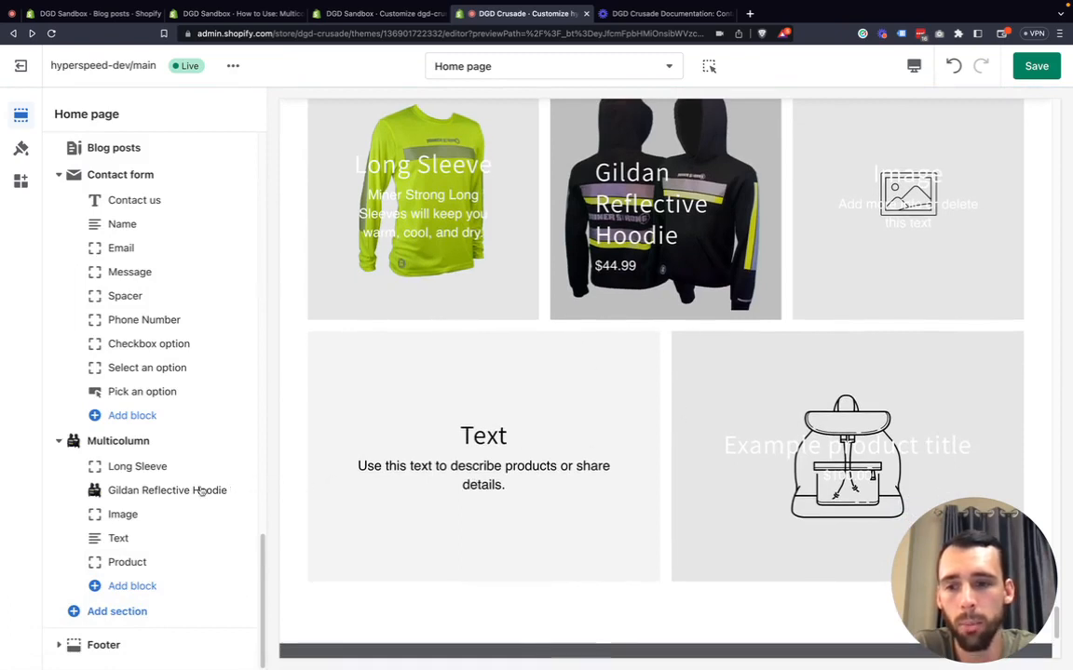
click(130, 561)
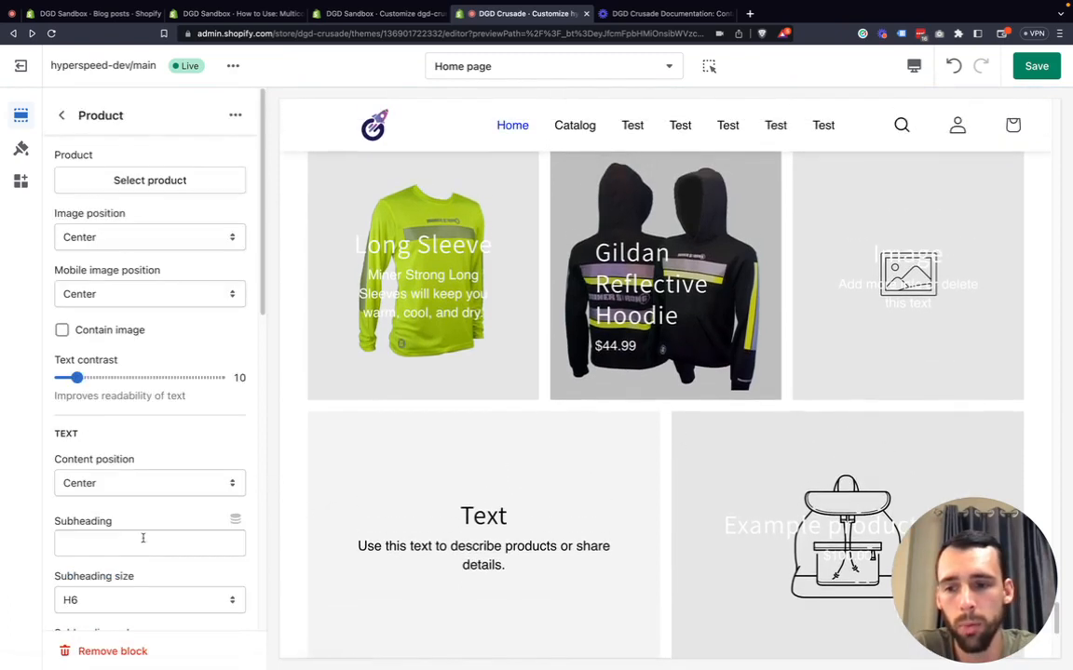
scroll(140, 559, down, 6)
click(105, 650)
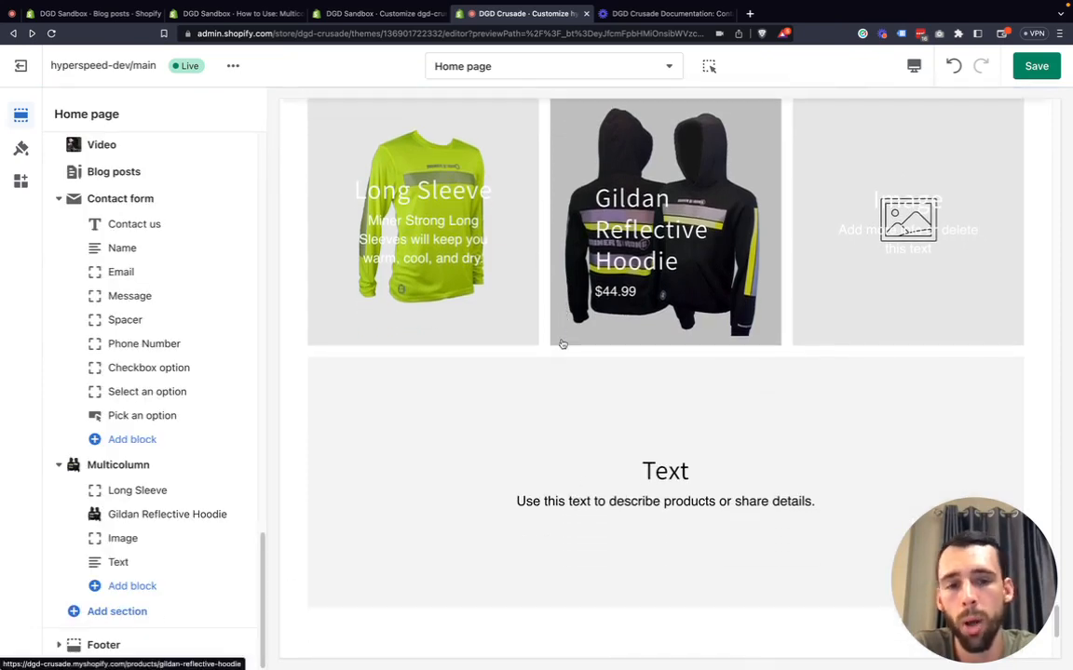
Add a new Product block to the Multicolumn section.
scroll(562, 343, down, 1)
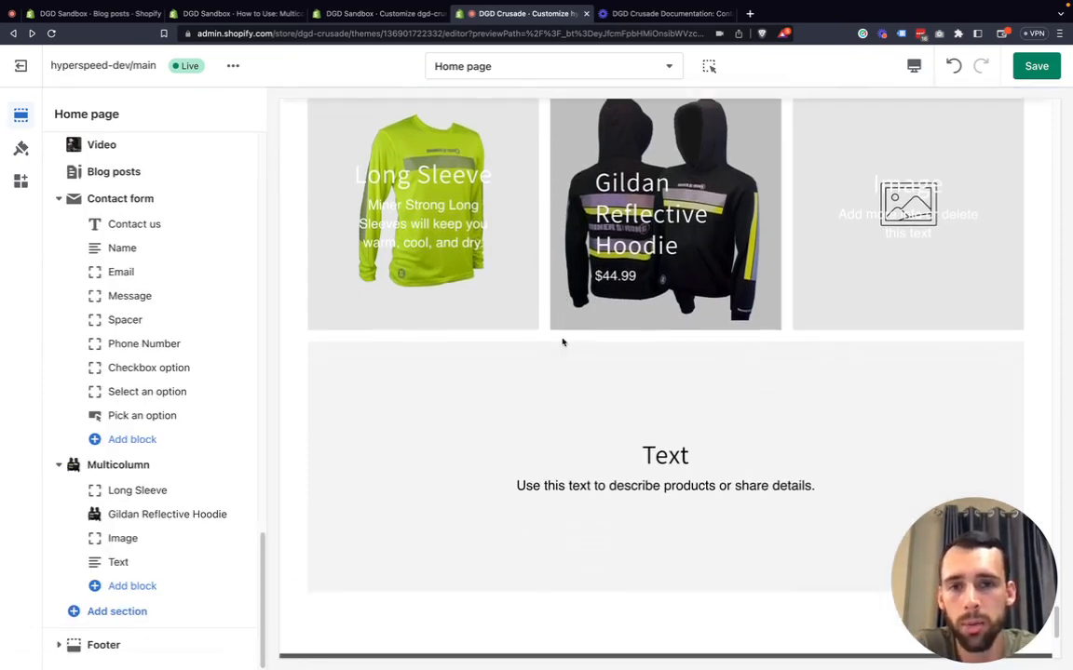
scroll(484, 436, up, 2)
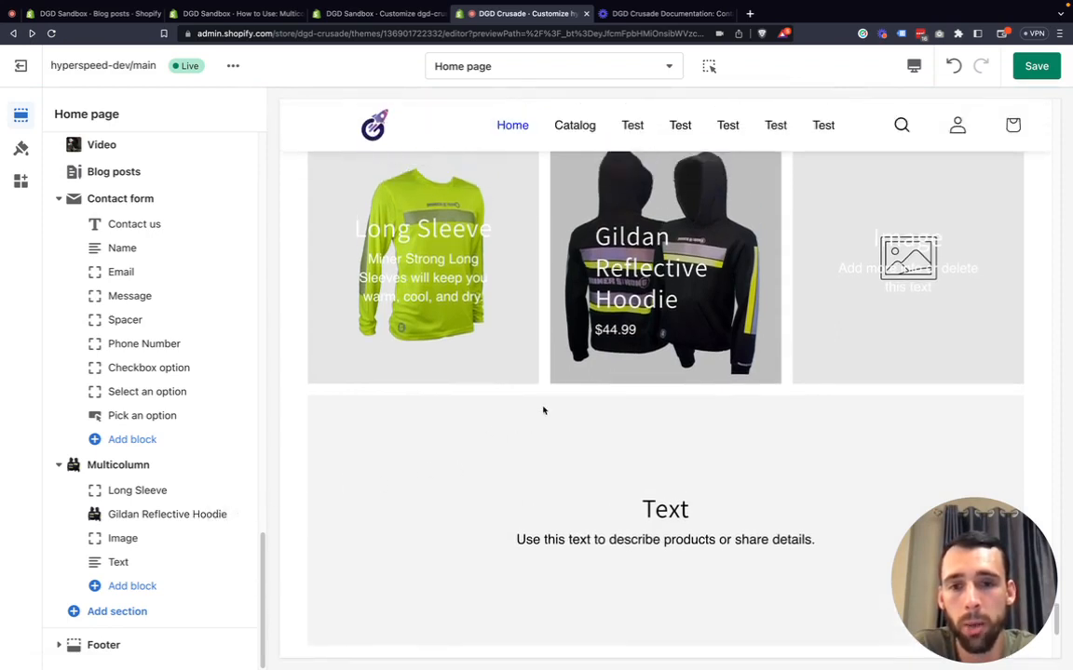
scroll(544, 409, up, 2)
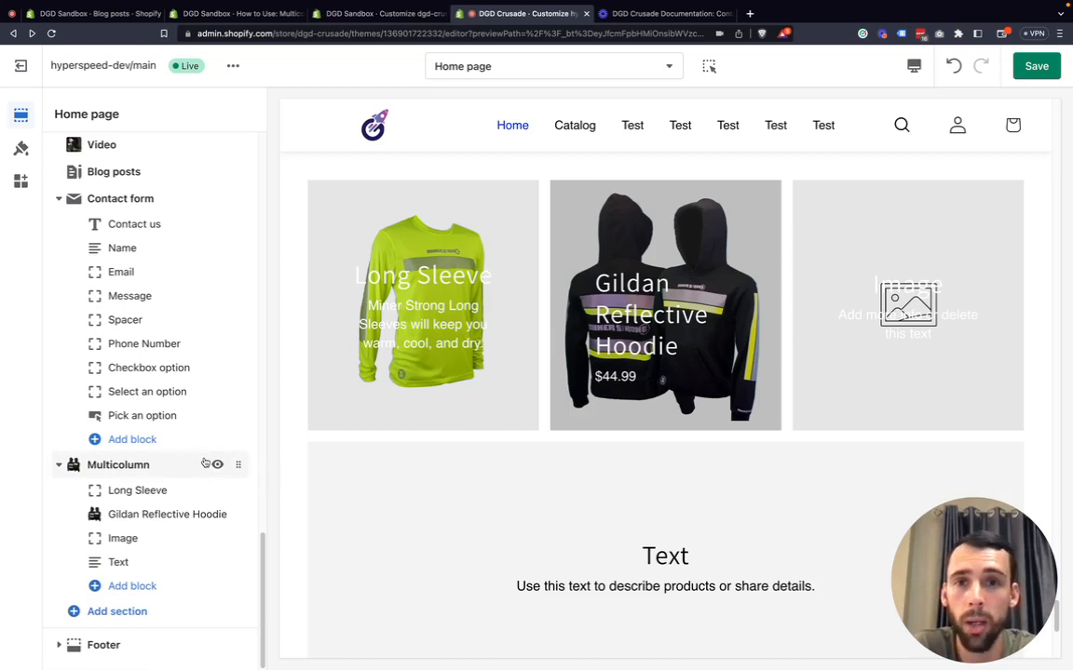
click(136, 588)
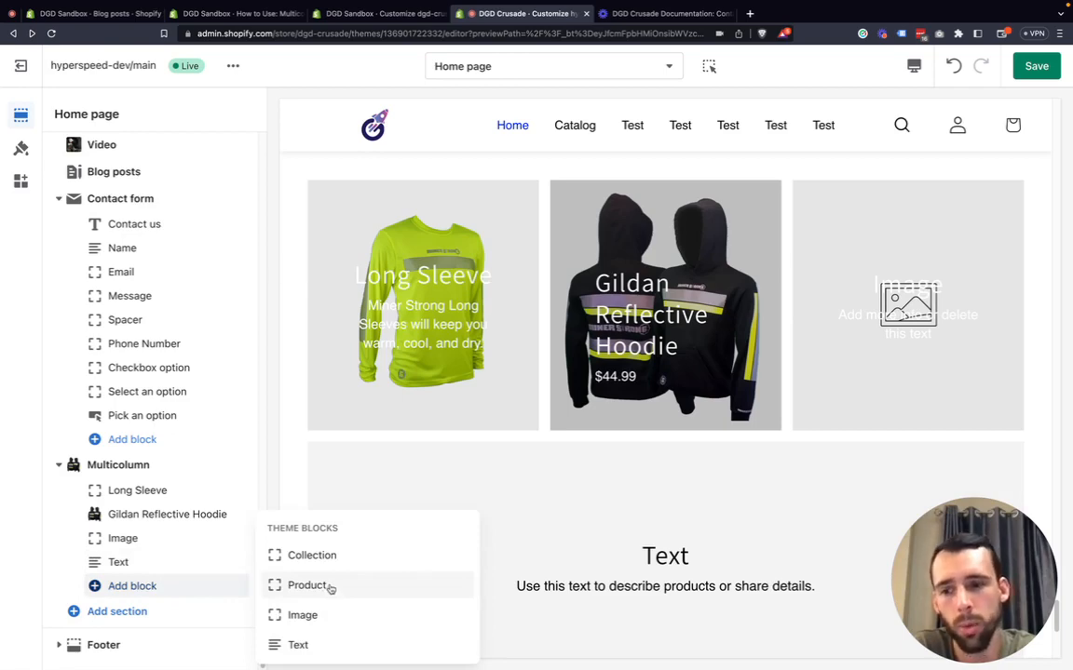
click(319, 586)
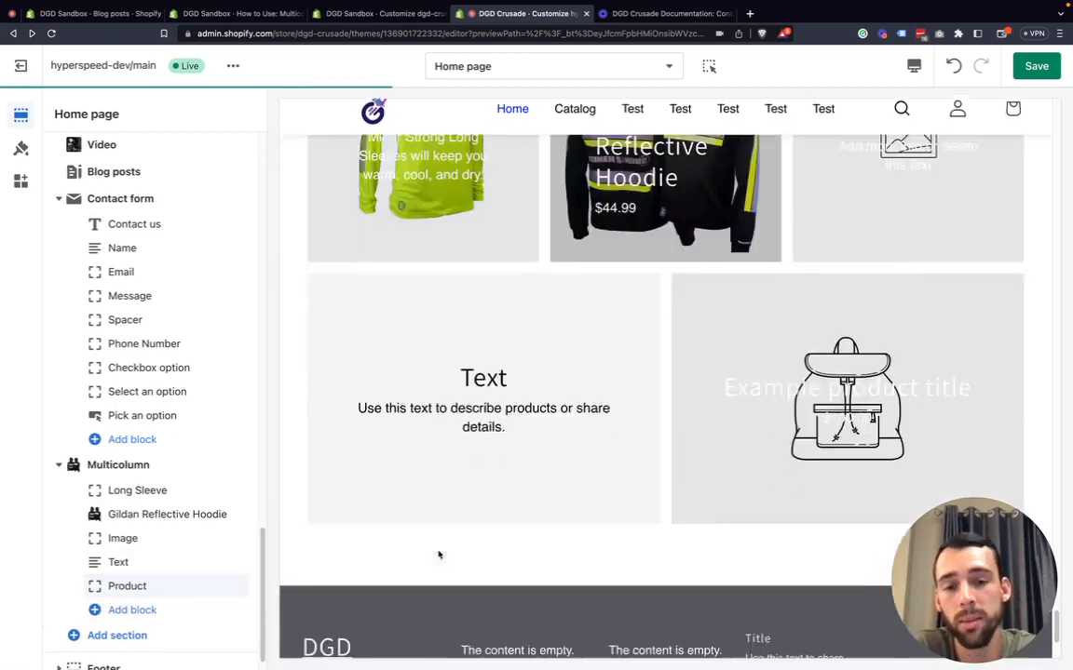
Switch the theme preview to the mobile view.
scroll(520, 417, up, 2)
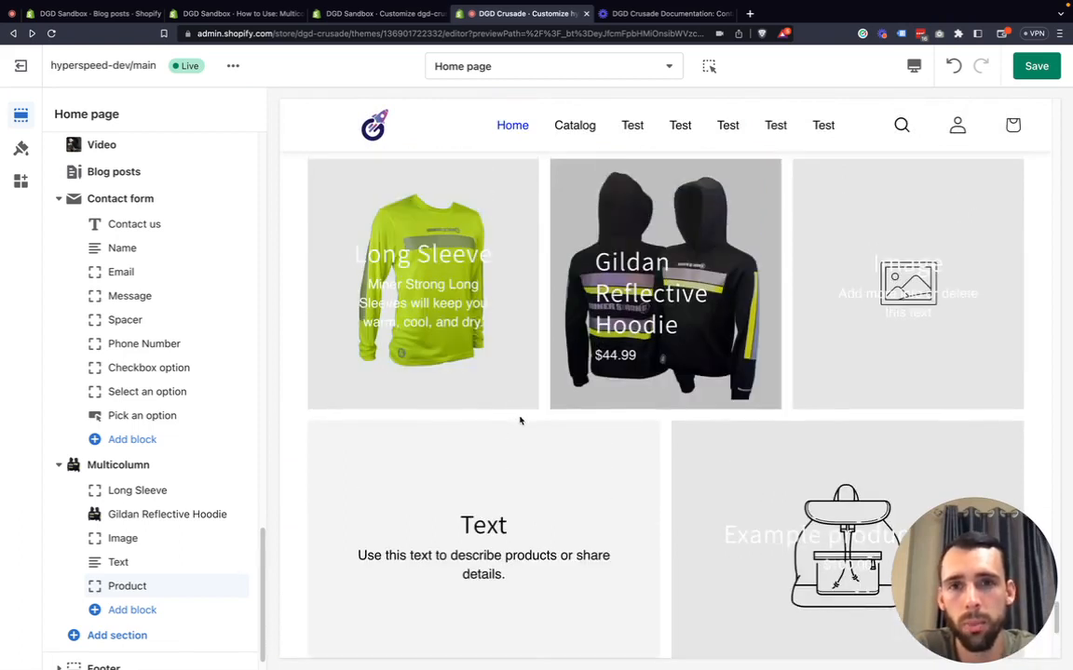
scroll(559, 424, down, 1)
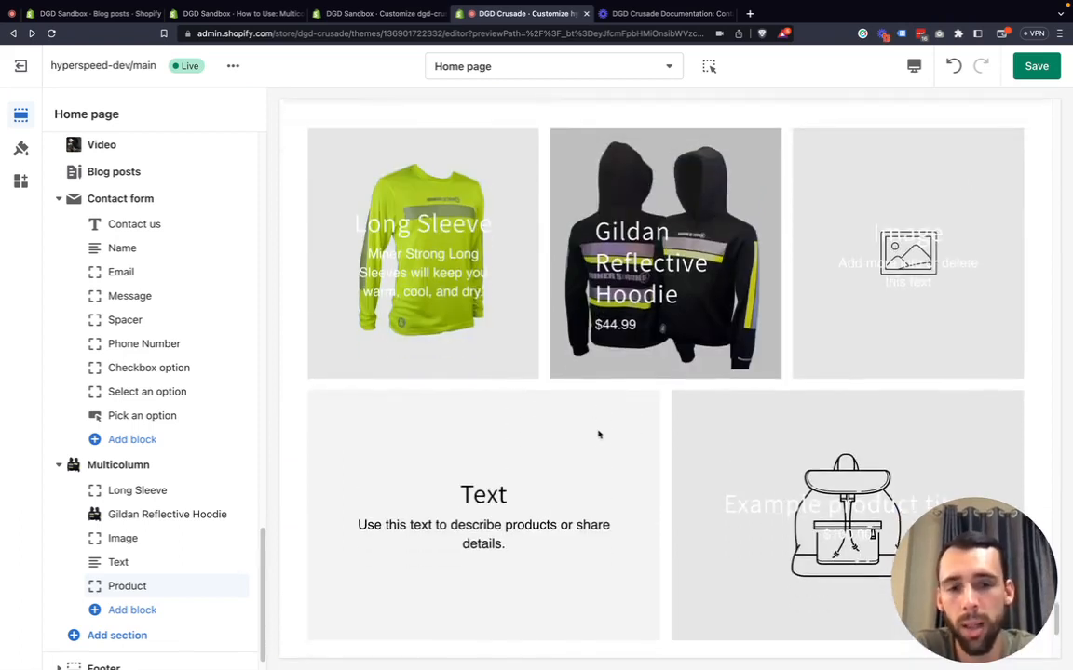
scroll(598, 434, down, 1)
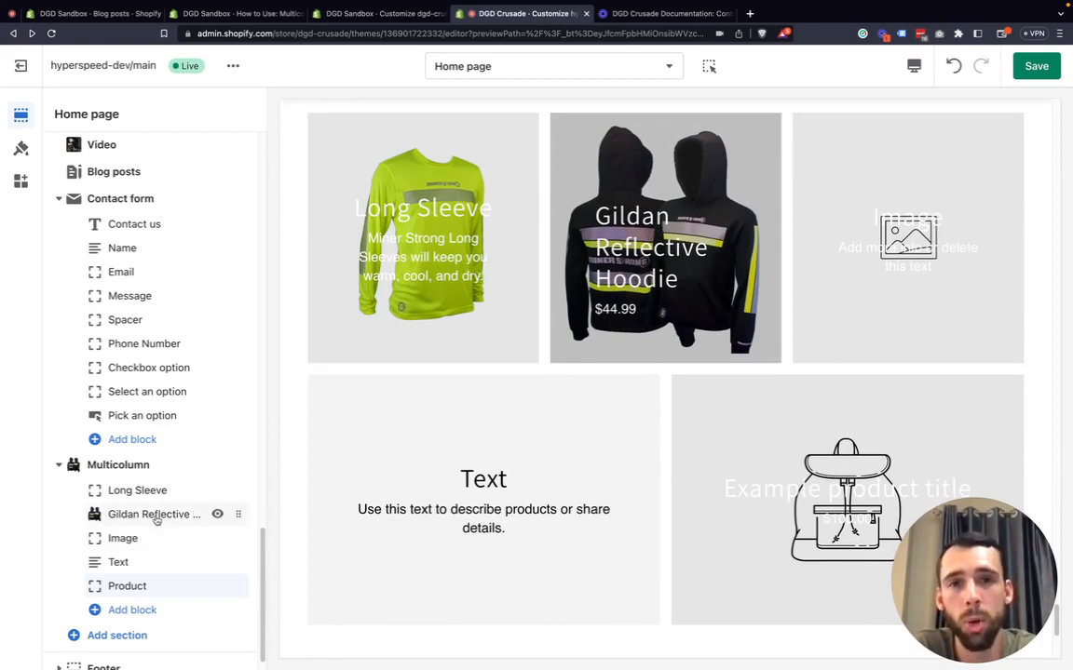
click(913, 65)
click(942, 103)
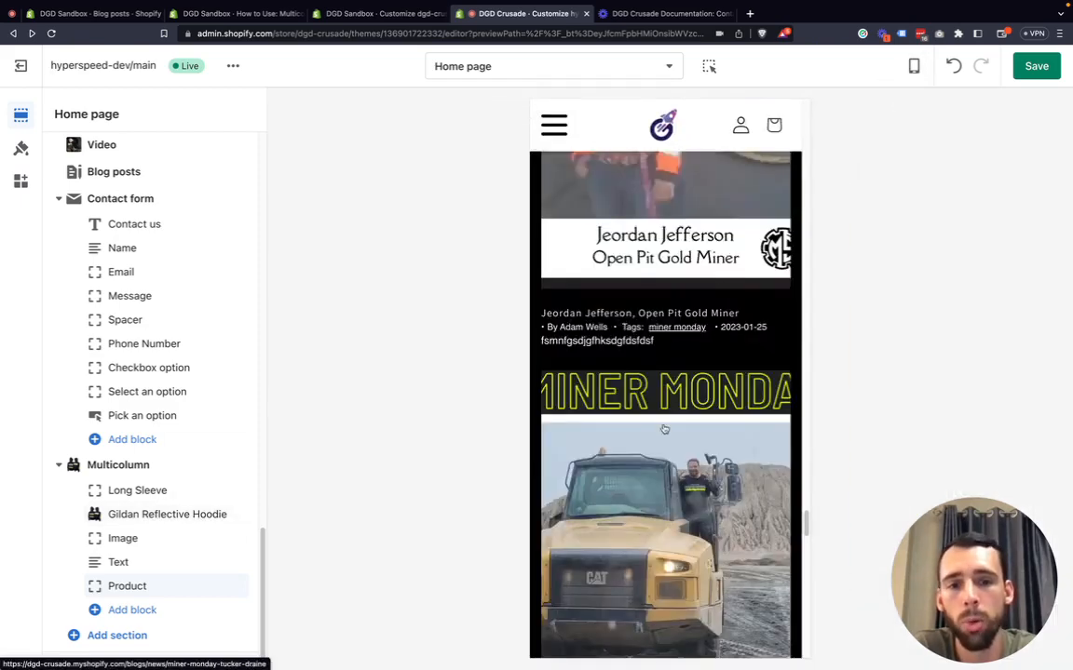
scroll(666, 428, down, 10)
scroll(665, 428, up, 6)
scroll(664, 429, down, 2)
scroll(664, 429, up, 1)
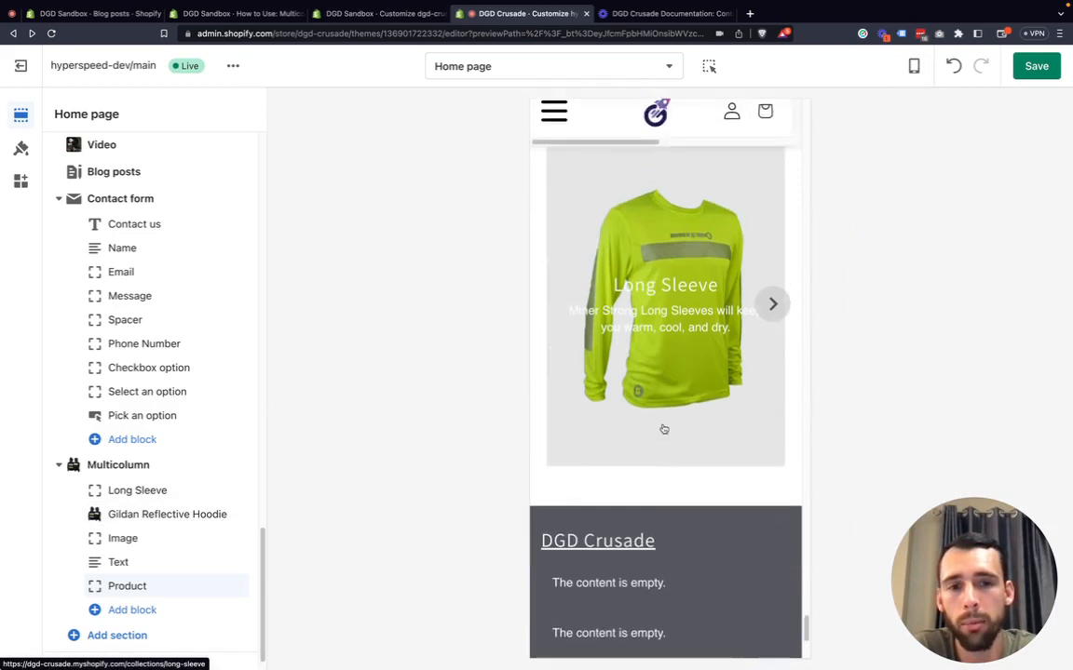
Open the Multicolumn section settings and turn off Enable slider for the mobile layout.
click(129, 469)
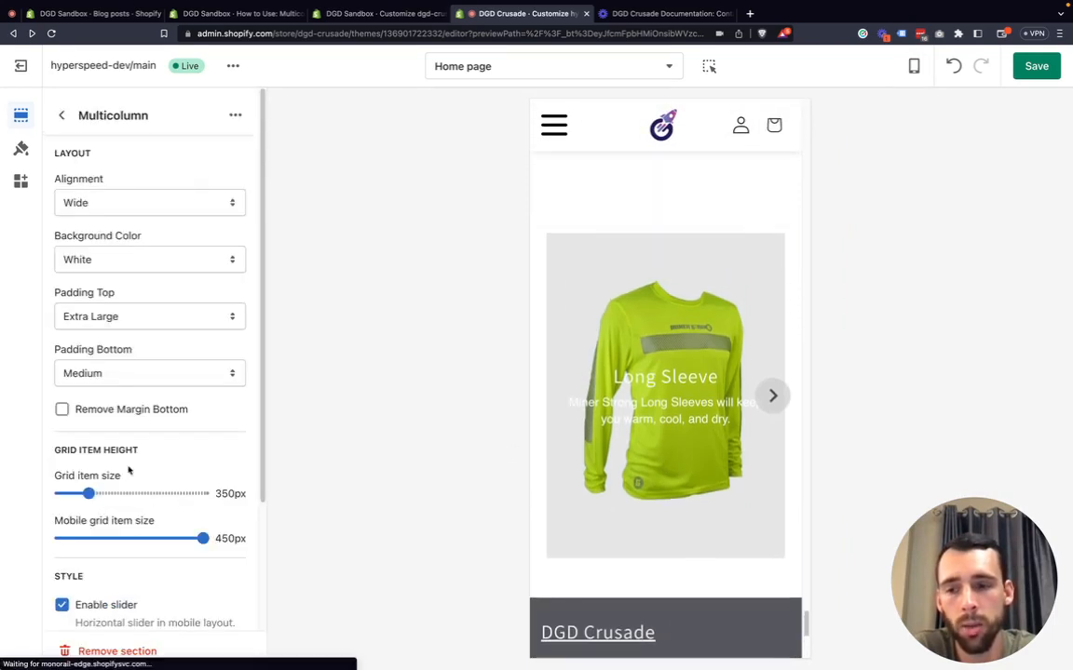
scroll(129, 469, down, 2)
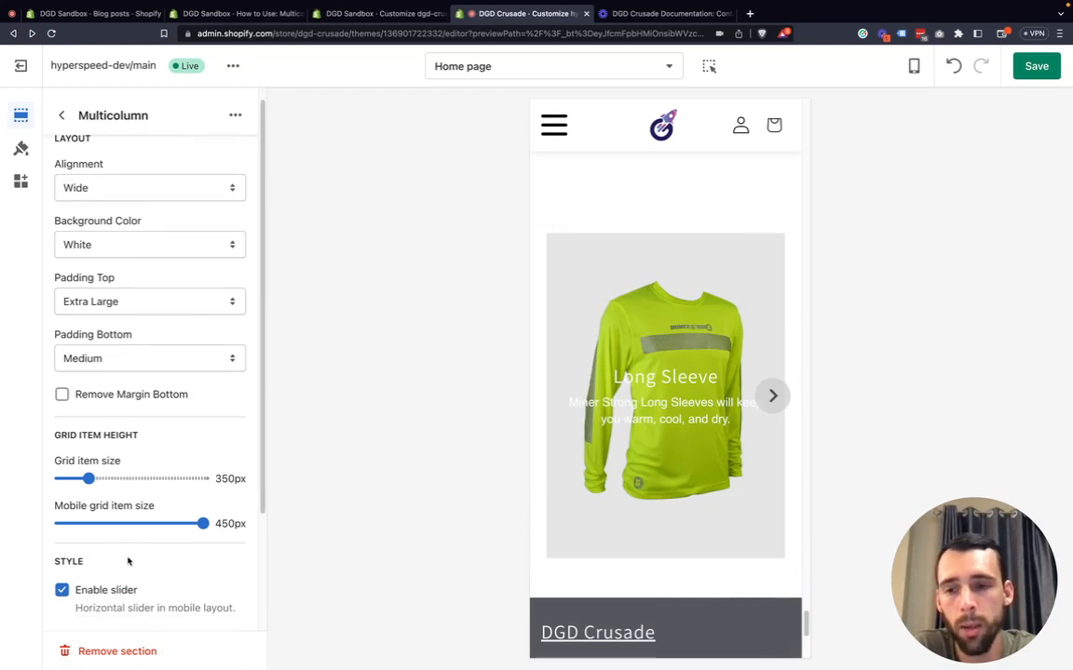
scroll(129, 555, down, 1)
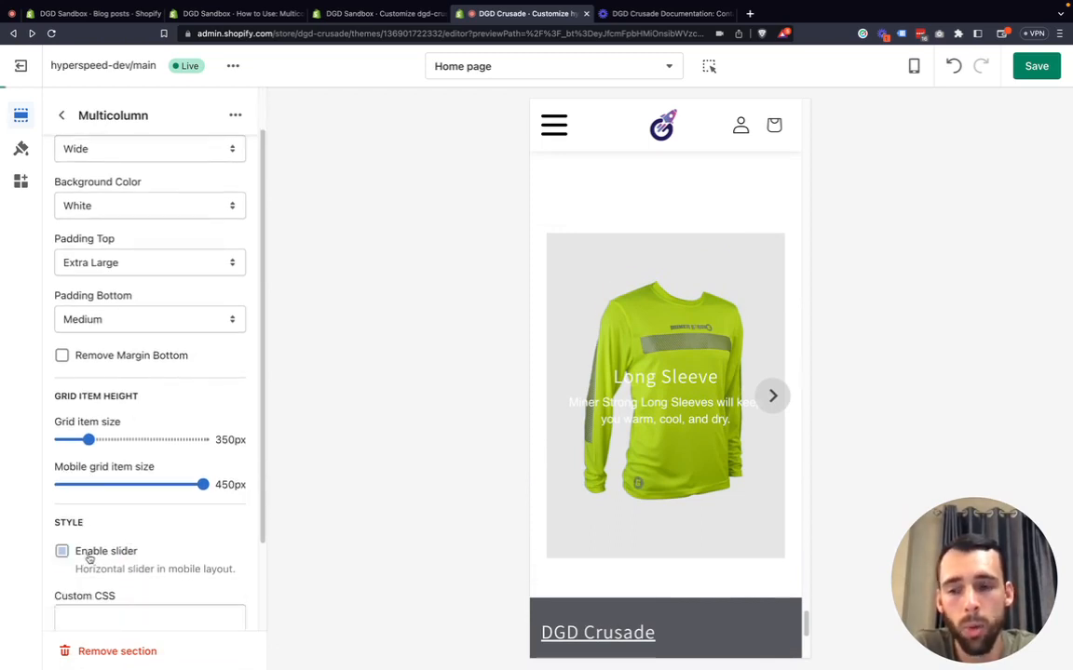
click(89, 557)
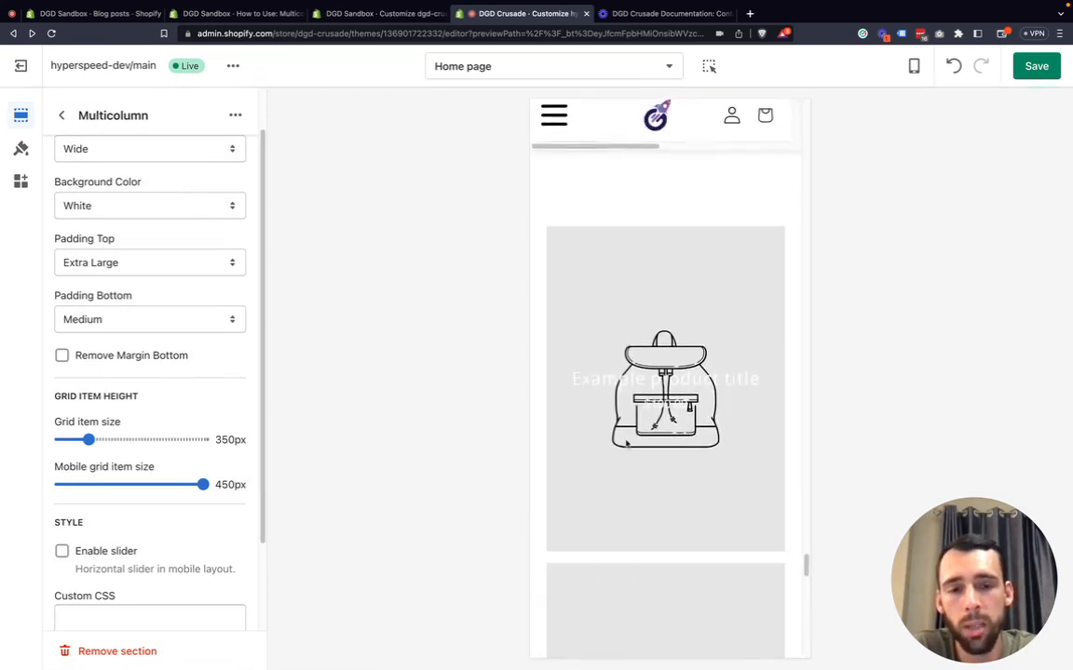
scroll(624, 445, down, 5)
scroll(626, 444, down, 12)
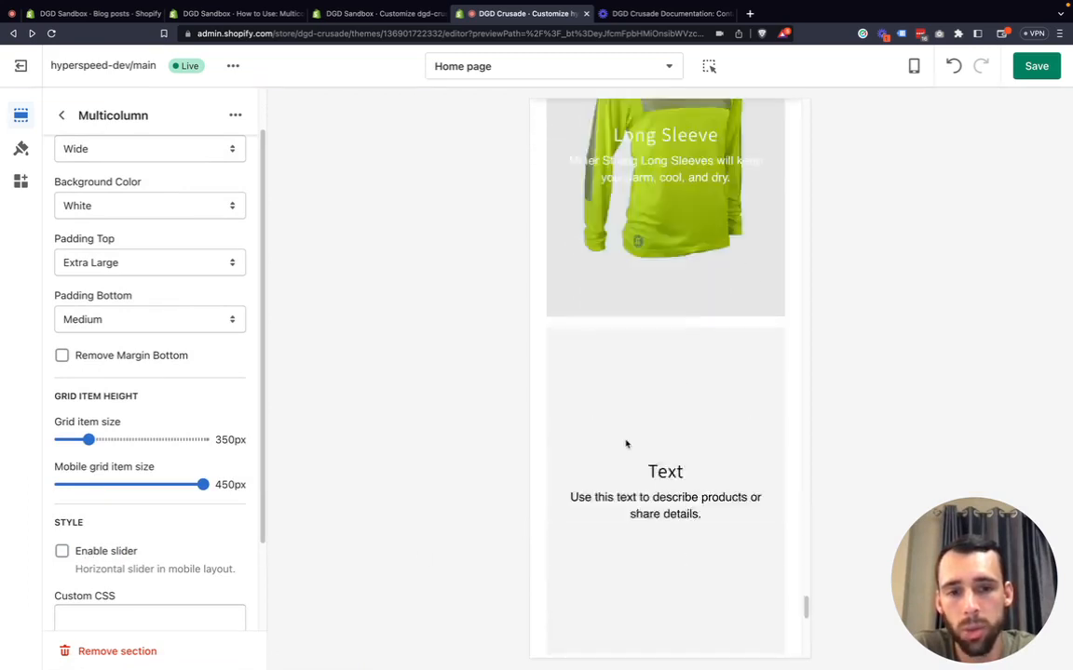
scroll(626, 444, up, 4)
scroll(626, 444, up, 15)
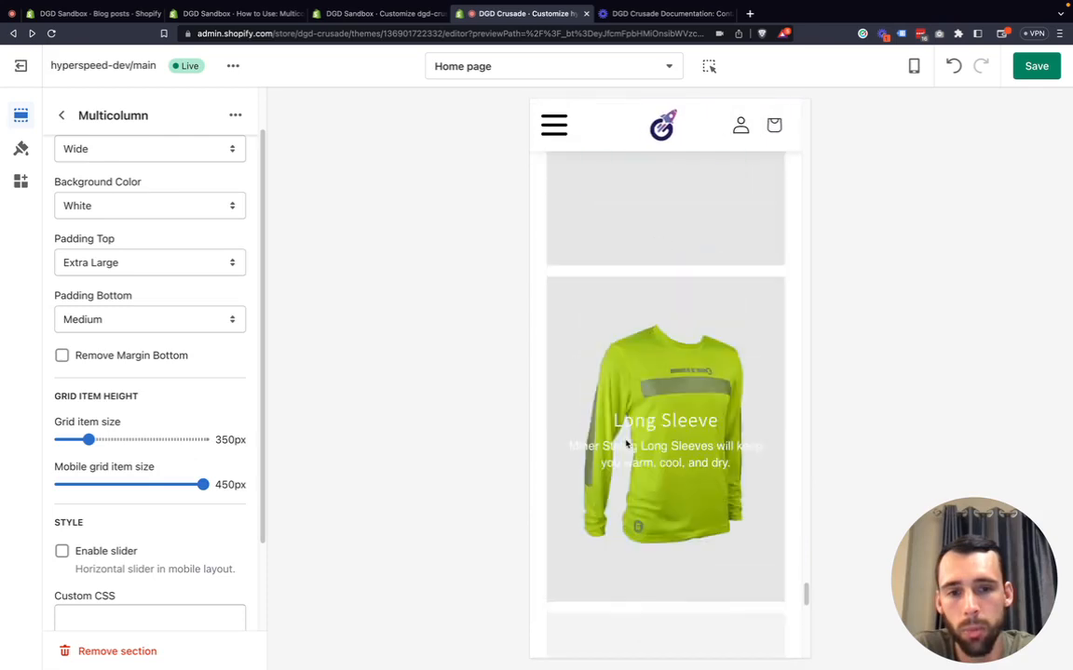
scroll(626, 444, down, 4)
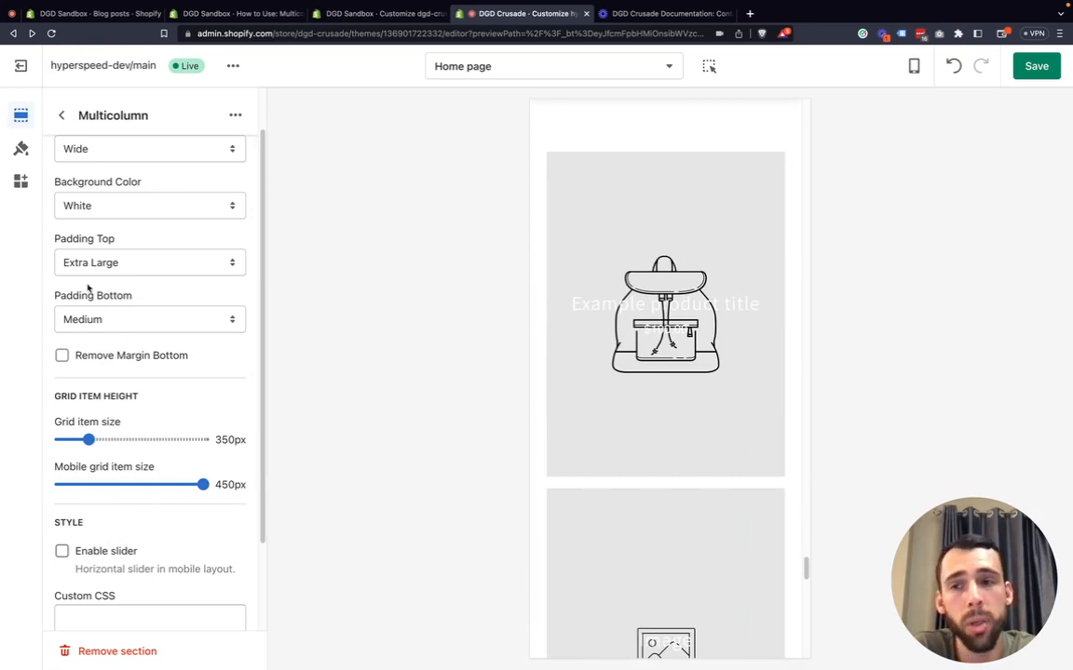
Open the Long Sleeve block in the Multicolumn section and examine its Mobile position setting.
click(61, 116)
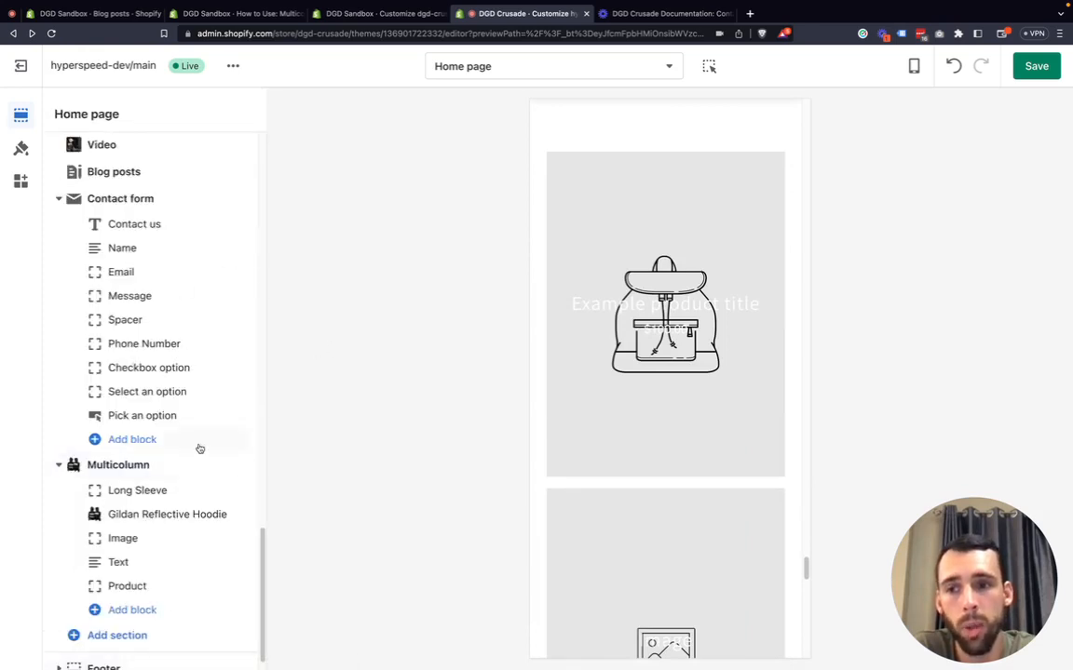
click(128, 493)
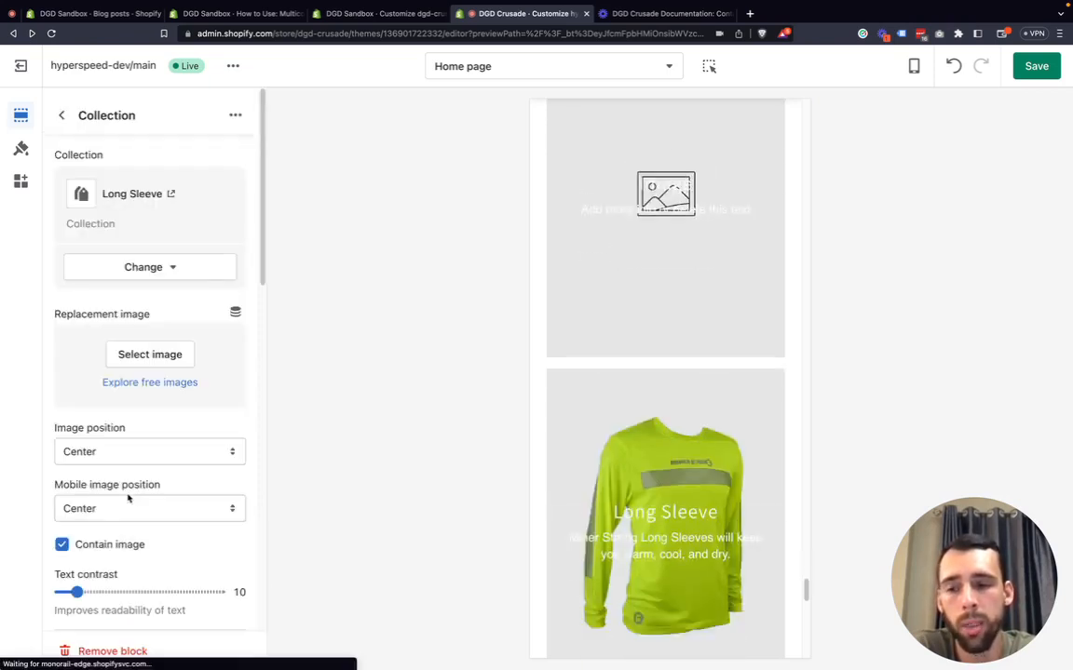
scroll(128, 500, down, 10)
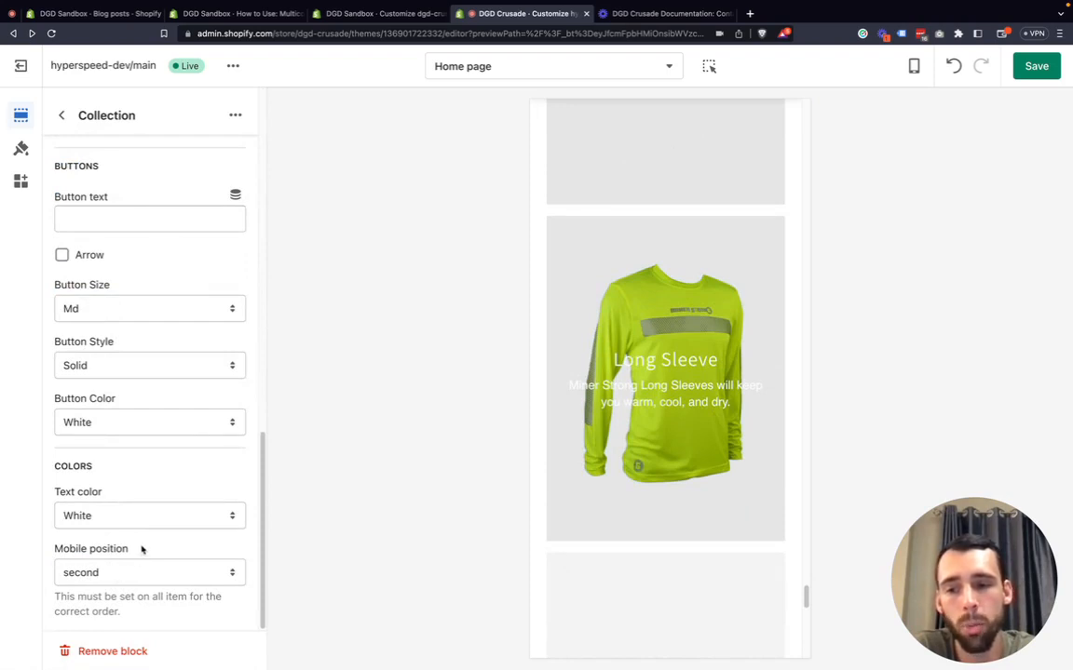
drag(140, 550, 34, 548)
click(70, 551)
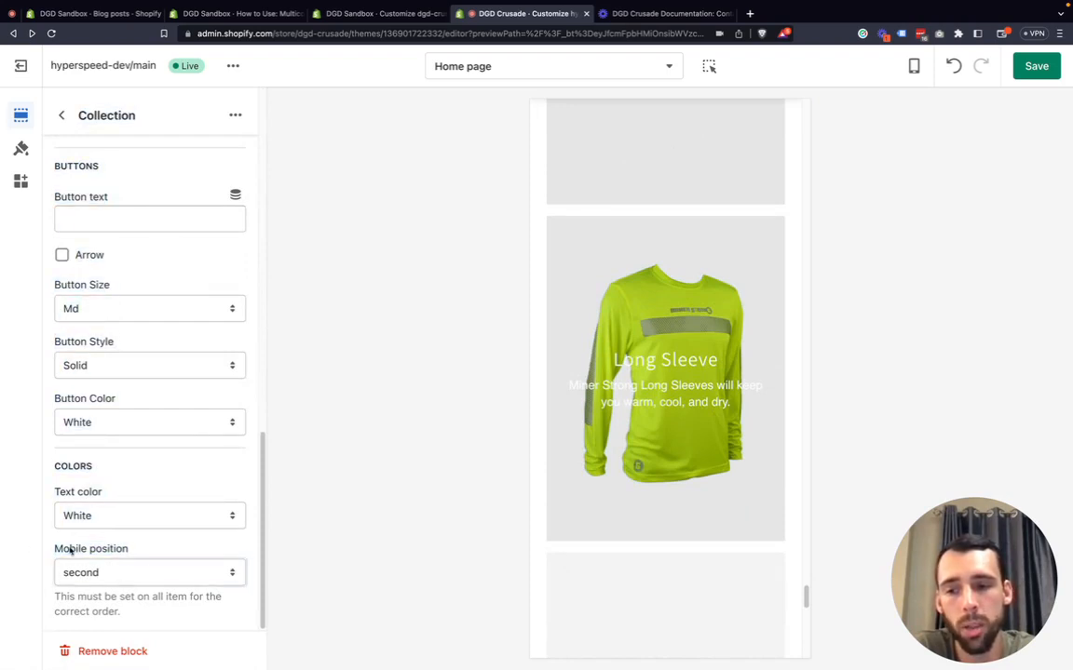
click(117, 577)
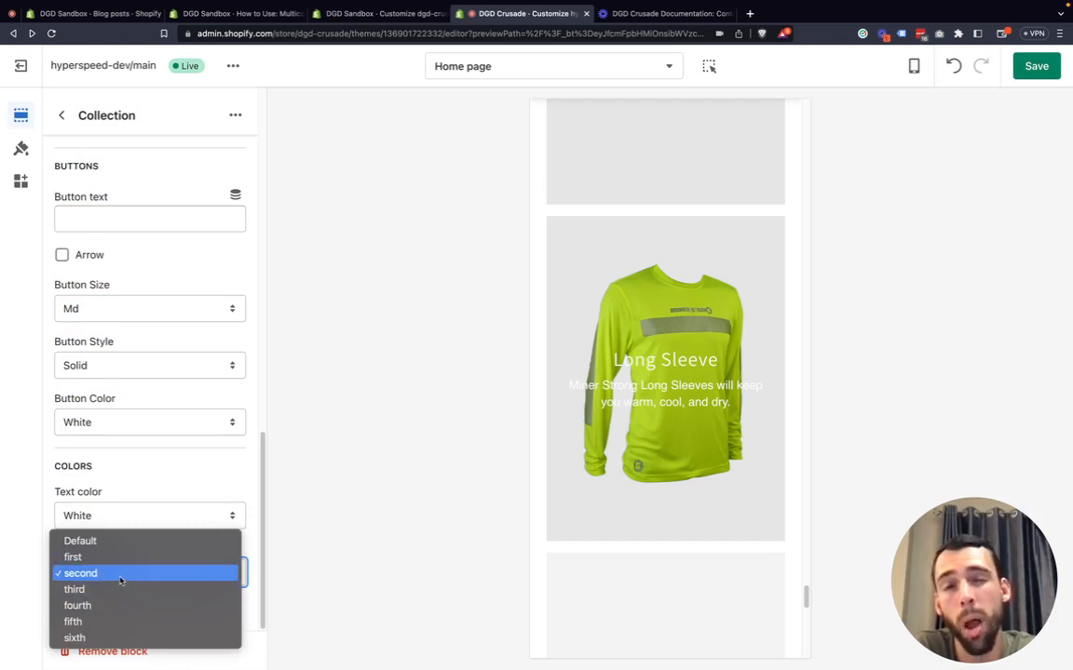
click(83, 578)
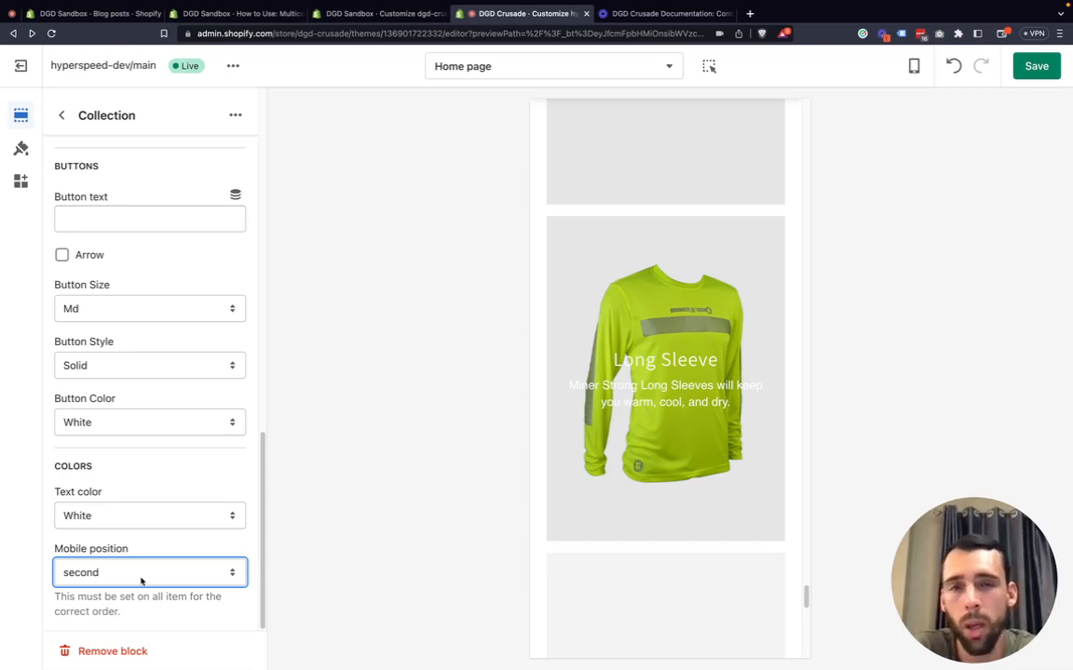
click(9, 511)
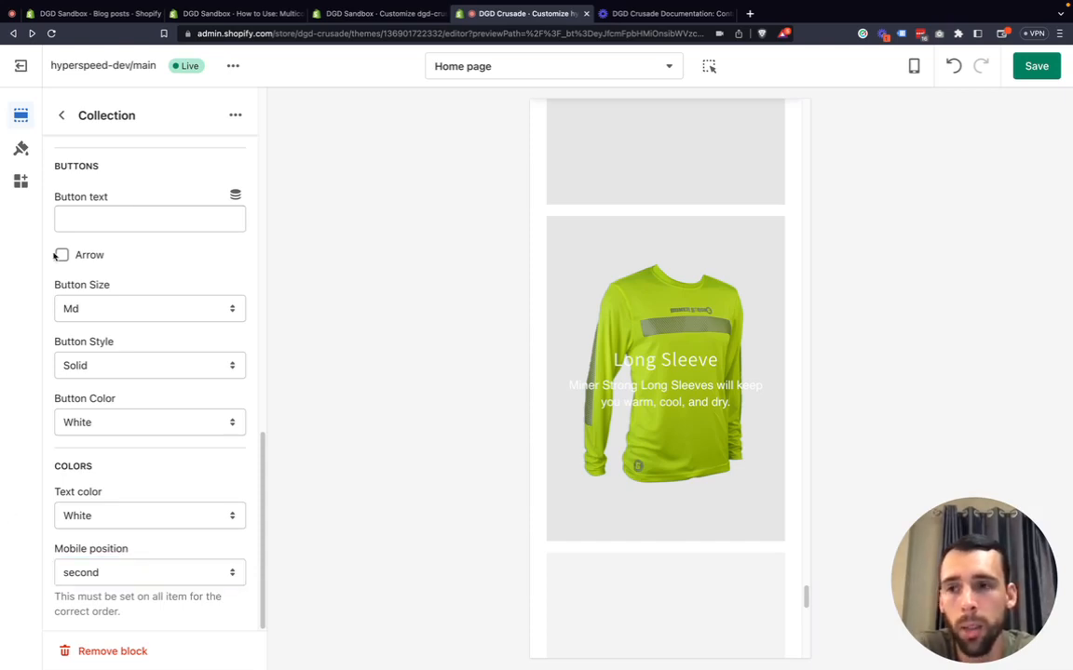
Preview the home page in desktop view, then switch the preview back to mobile.
click(913, 65)
click(953, 134)
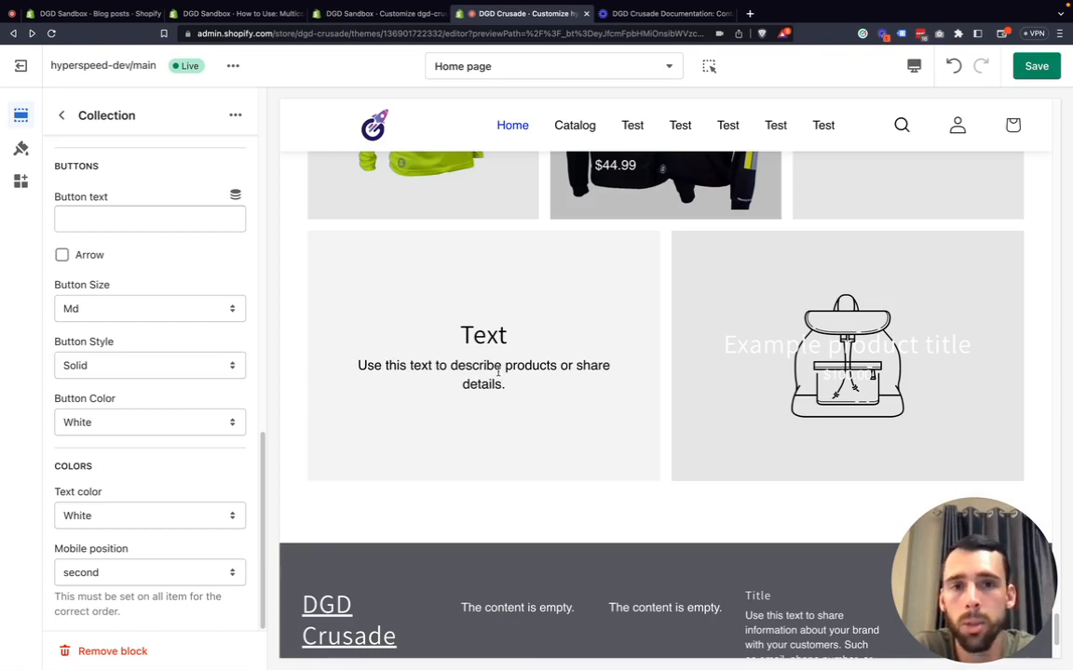
scroll(507, 368, up, 1)
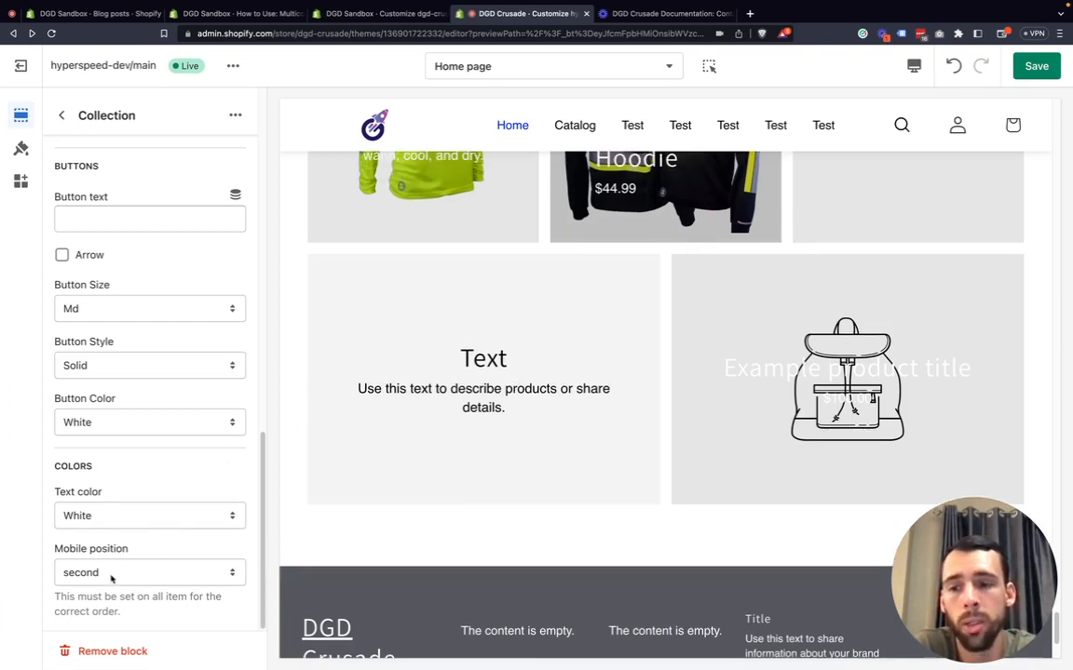
click(913, 65)
click(941, 116)
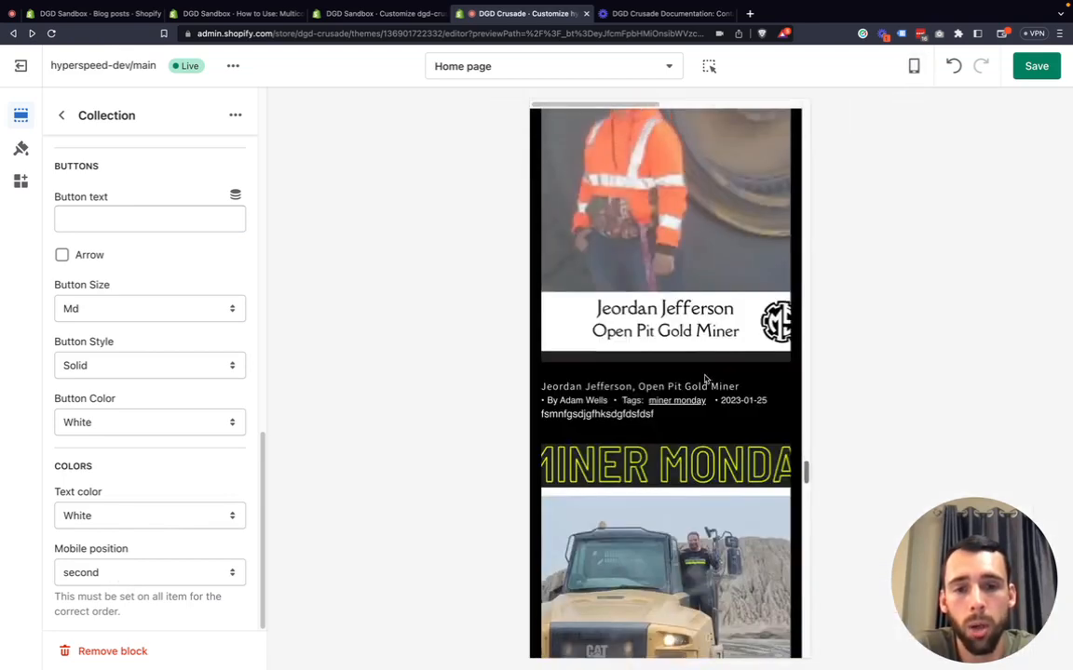
scroll(658, 406, down, 10)
scroll(658, 406, up, 10)
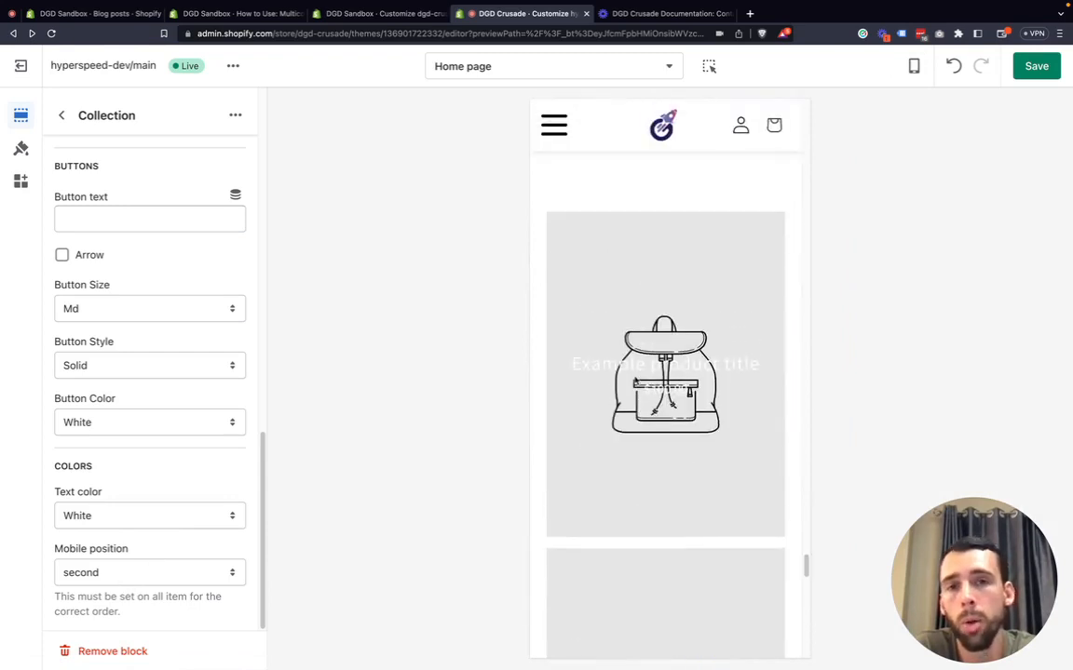
scroll(665, 372, down, 1)
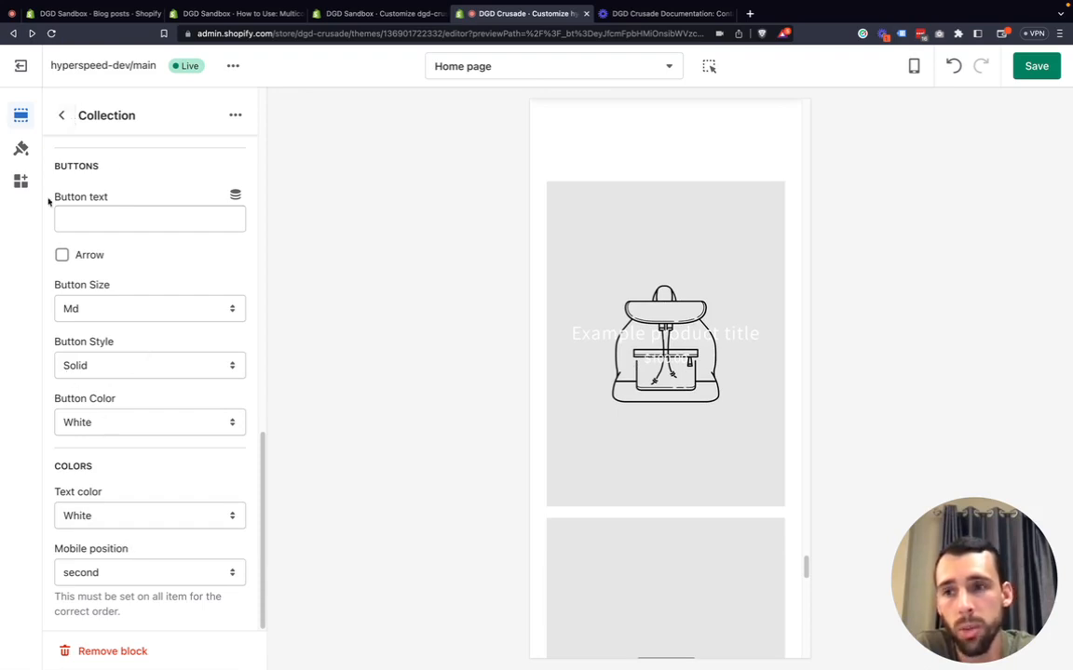
Open the Multicolumn section settings and turn Enable slider back on for the mobile layout.
click(63, 116)
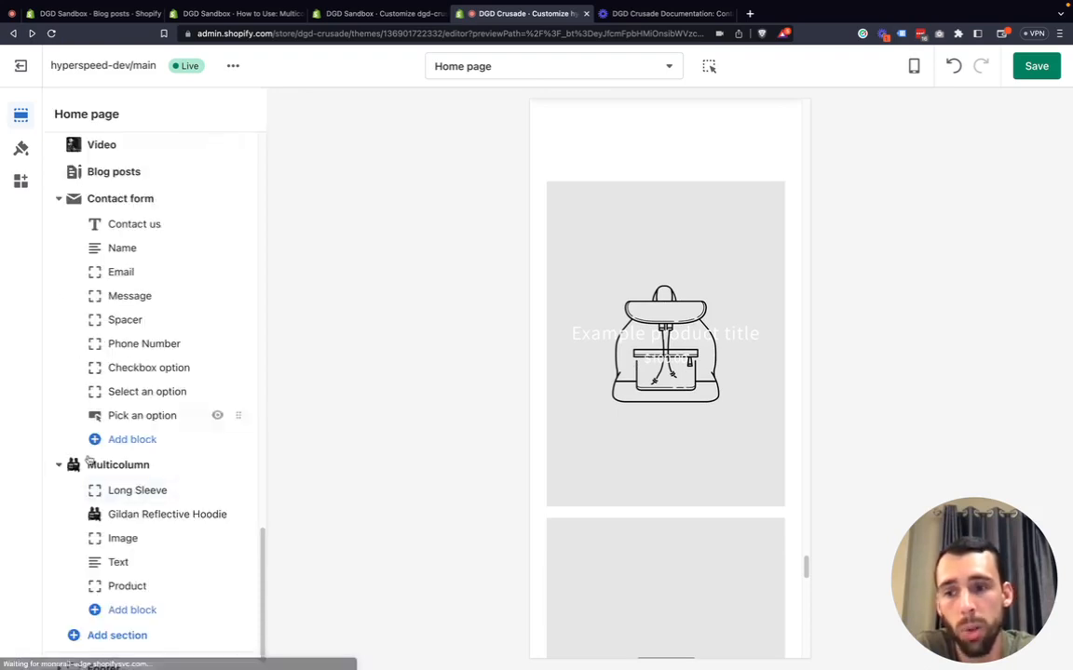
click(146, 466)
scroll(148, 461, down, 3)
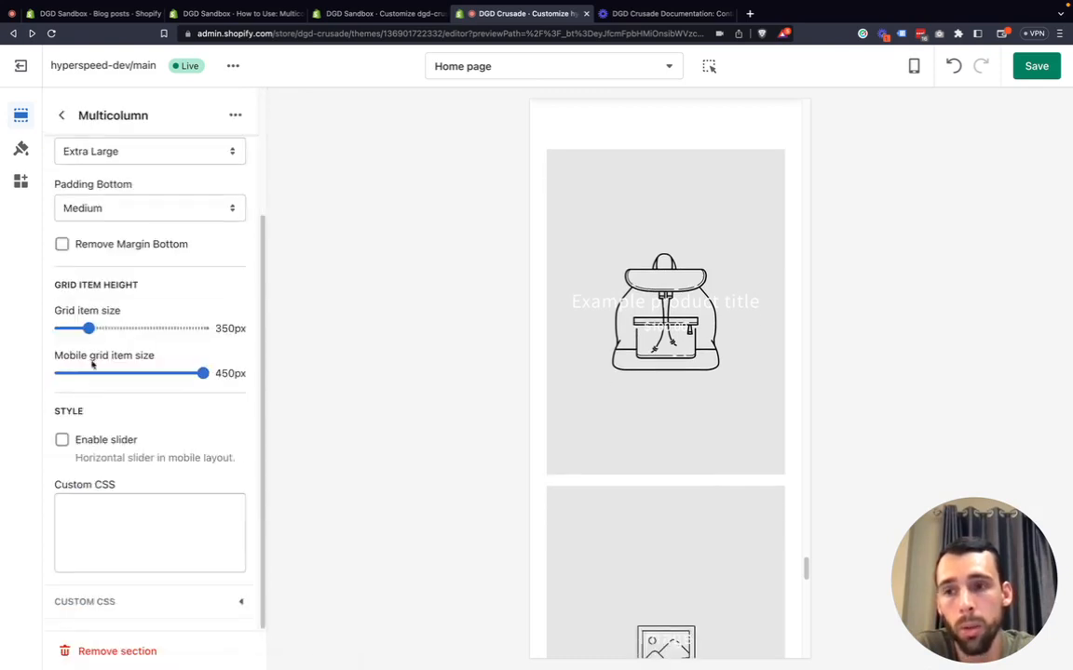
click(91, 443)
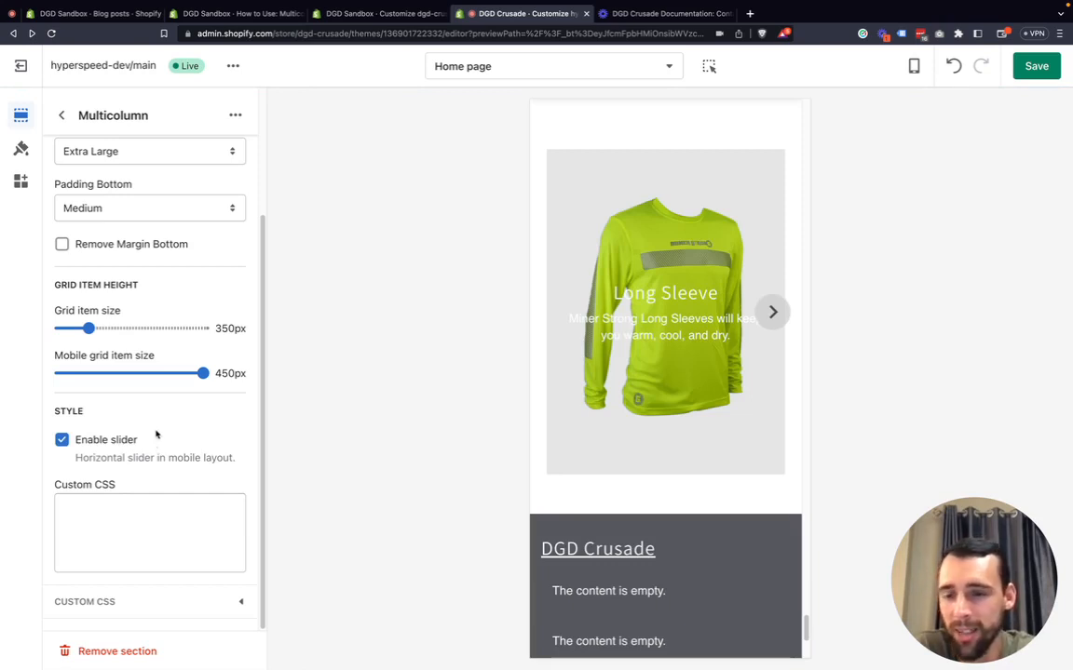
Review the Alignment options of the Multicolumn section without changing them.
scroll(143, 347, up, 1)
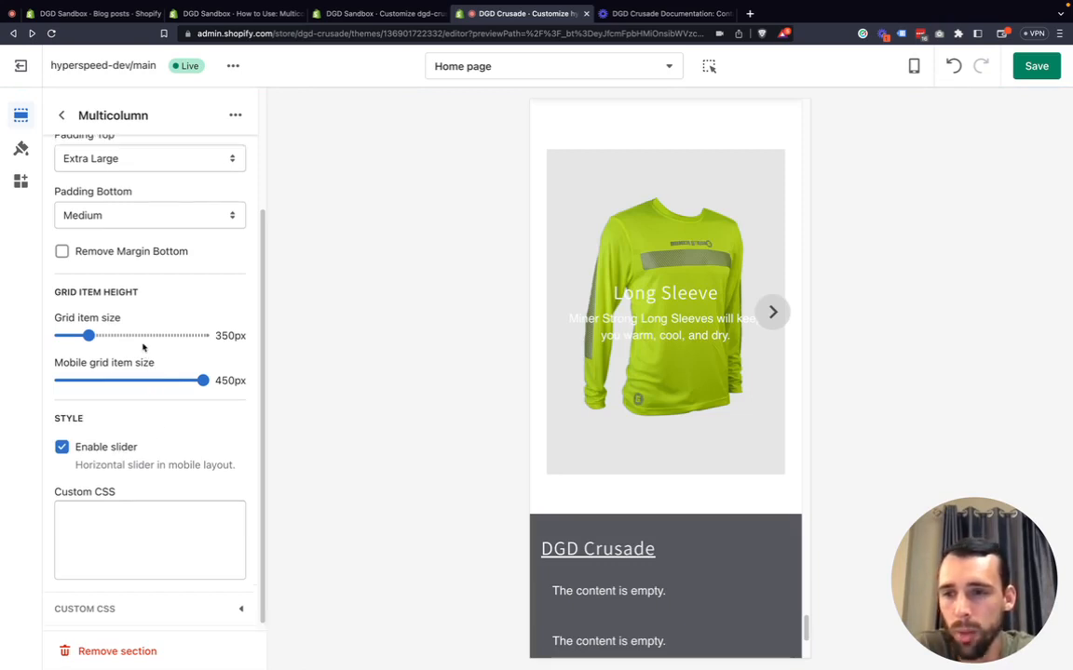
scroll(114, 336, up, 3)
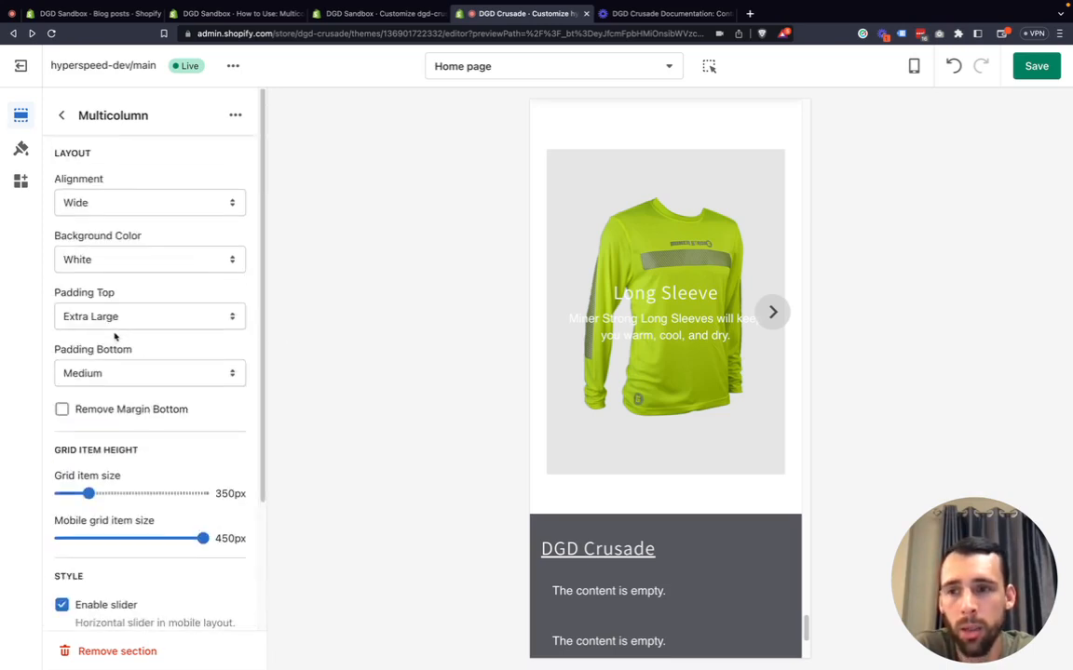
click(136, 215)
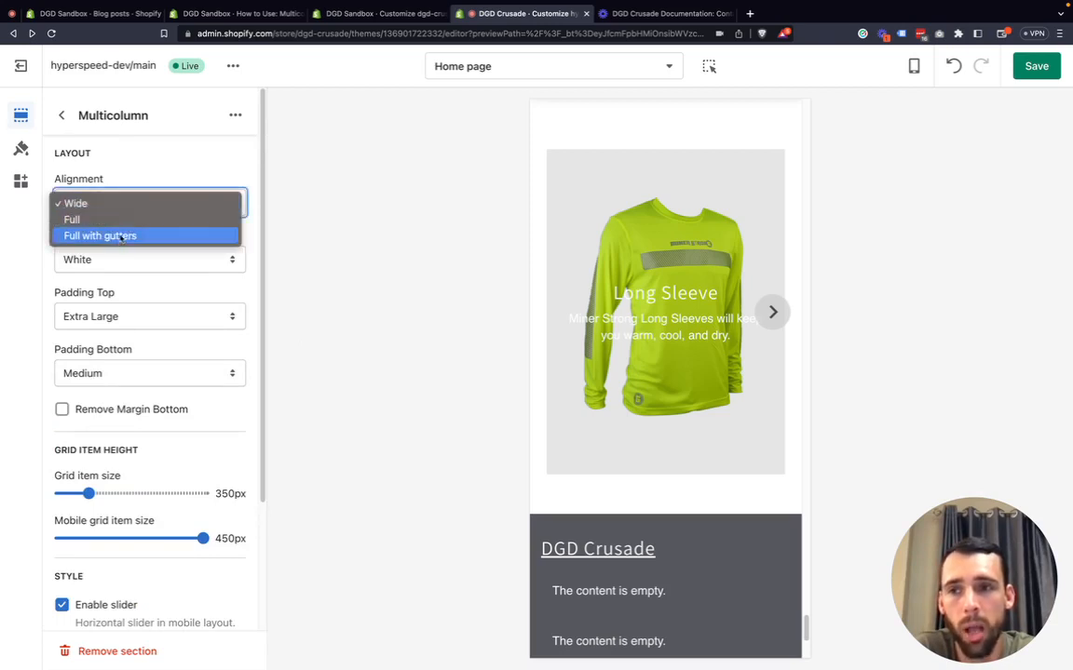
click(28, 259)
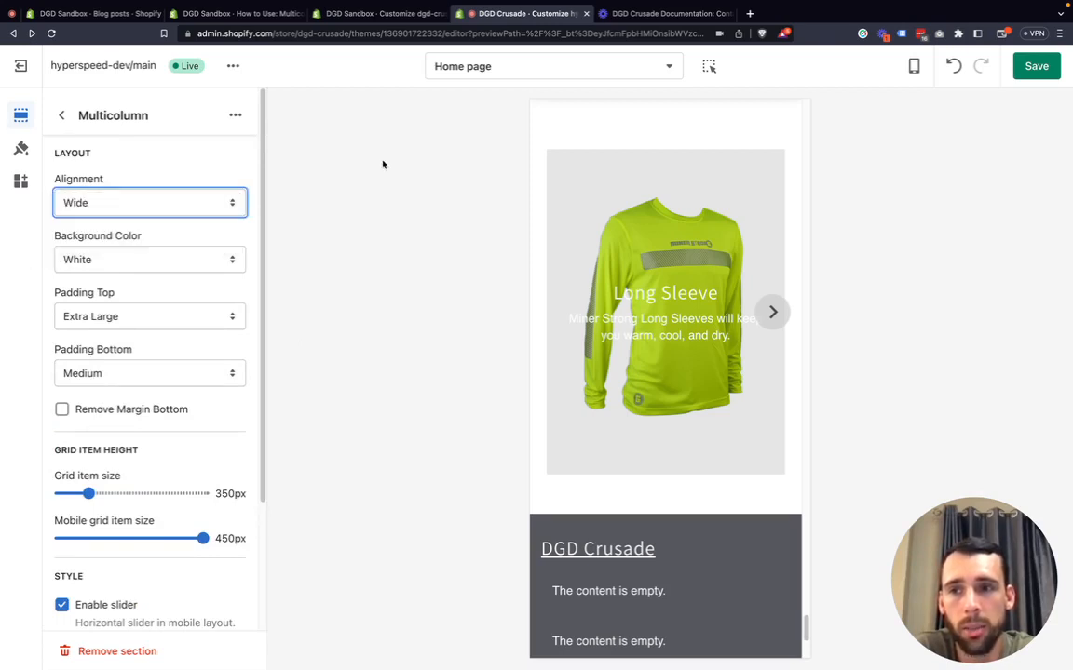
Preview the home page in desktop and fullscreen views, ending in desktop view.
click(913, 65)
click(949, 135)
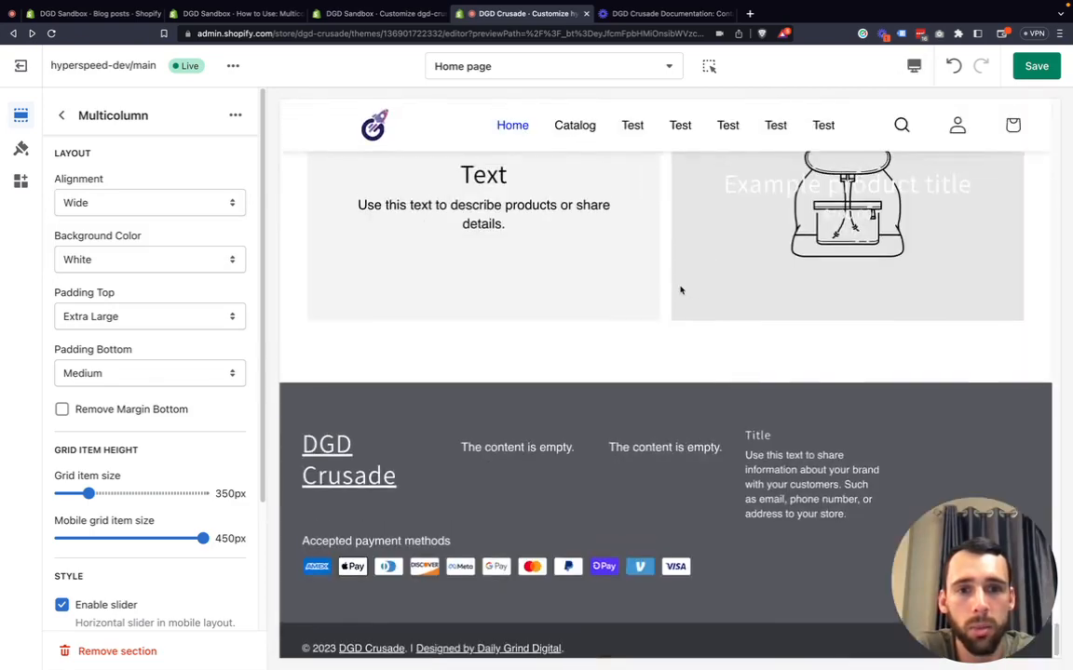
scroll(681, 290, up, 5)
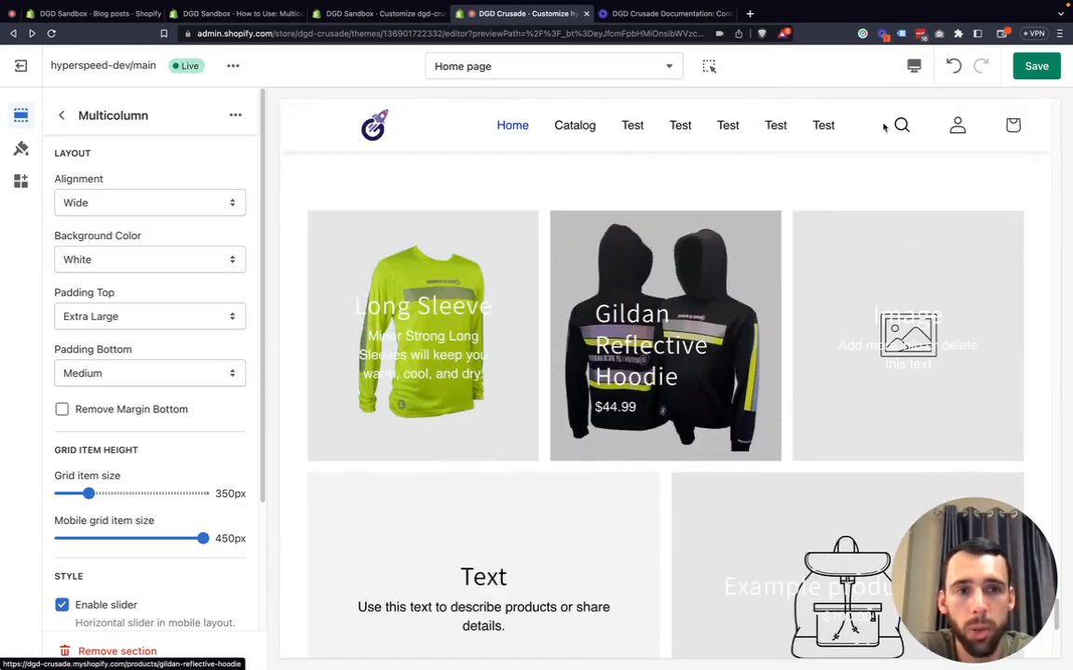
click(914, 65)
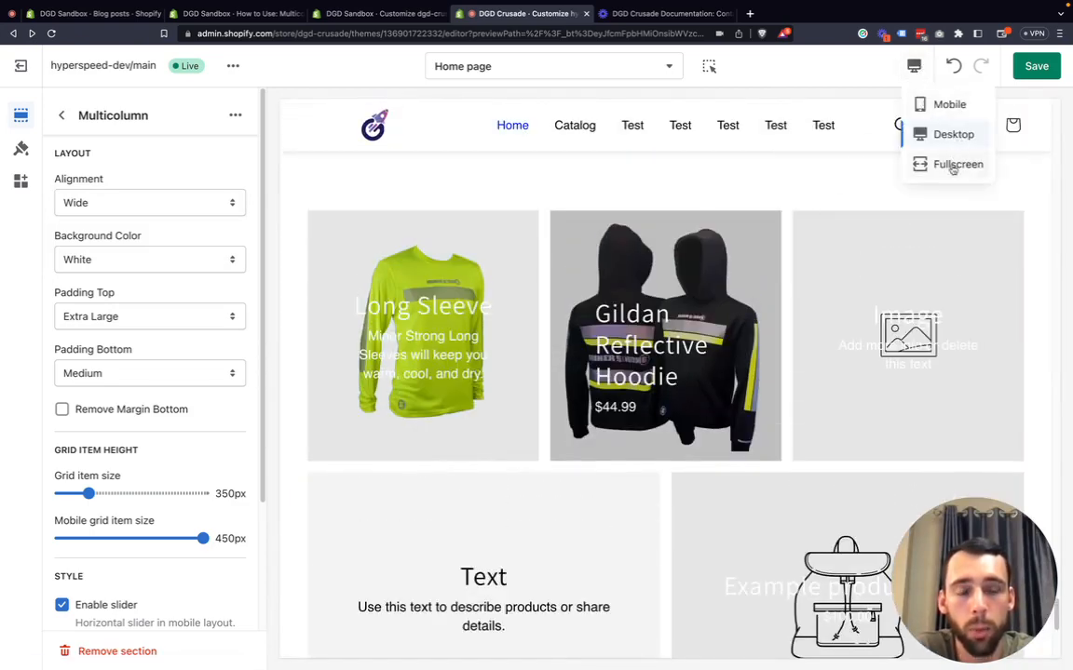
click(951, 165)
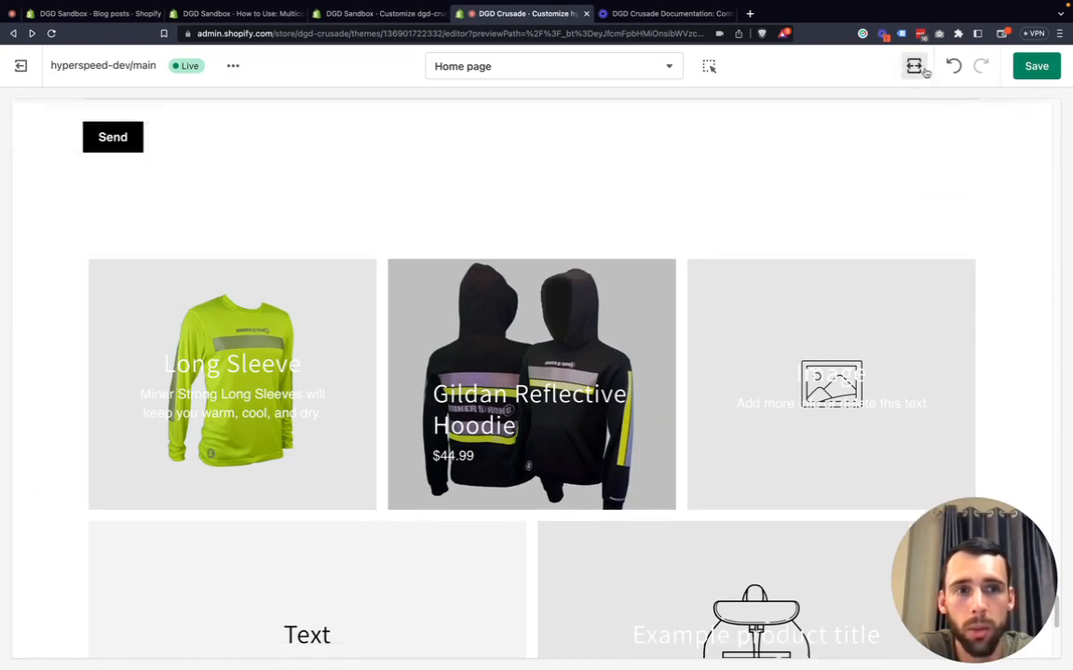
click(925, 72)
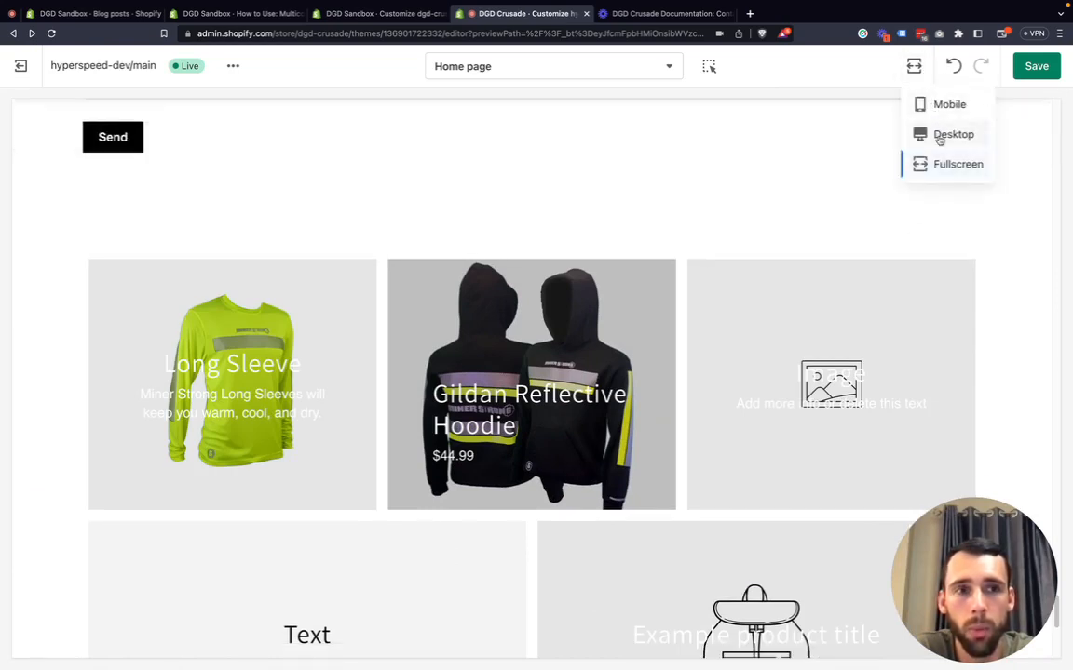
click(943, 135)
Inspect the Alignment choices again in desktop view and dismiss the preview device menu.
click(79, 204)
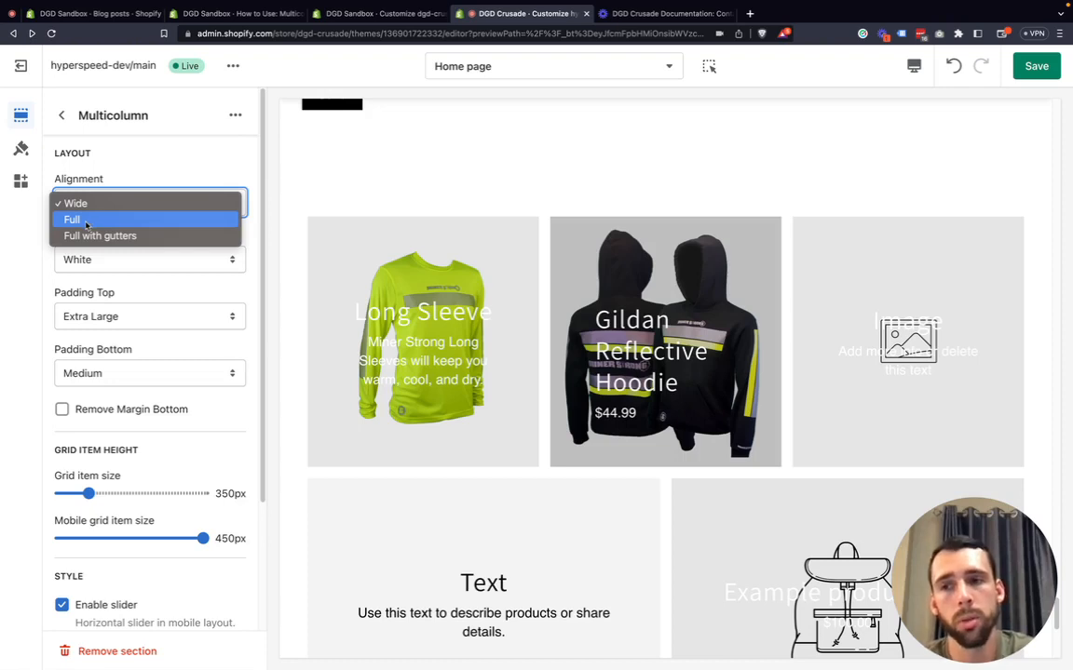
click(31, 237)
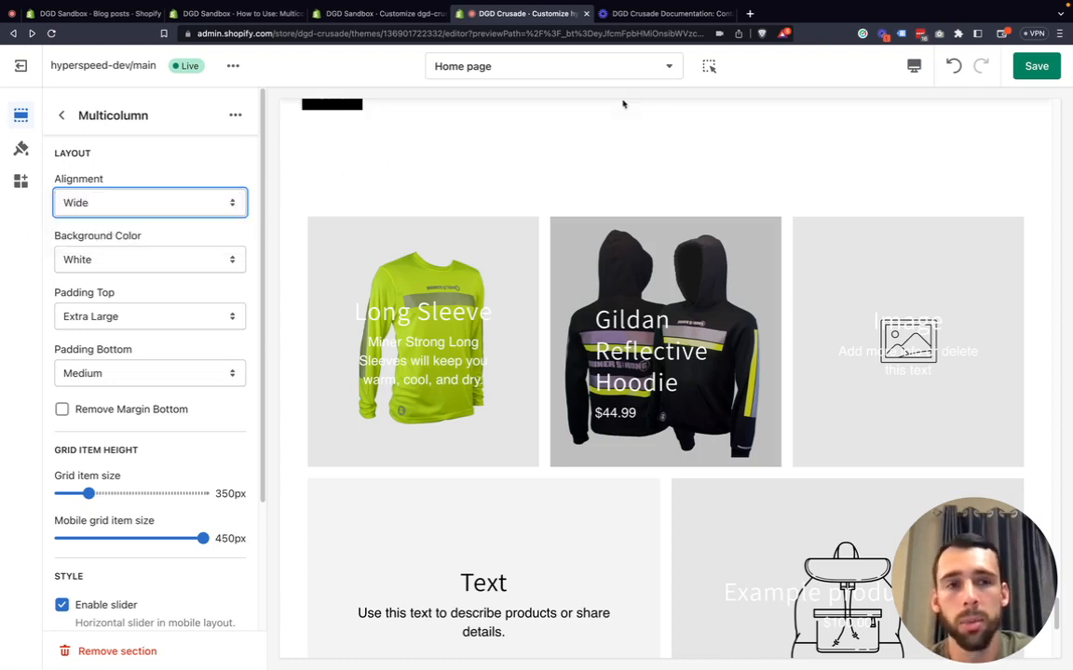
click(914, 65)
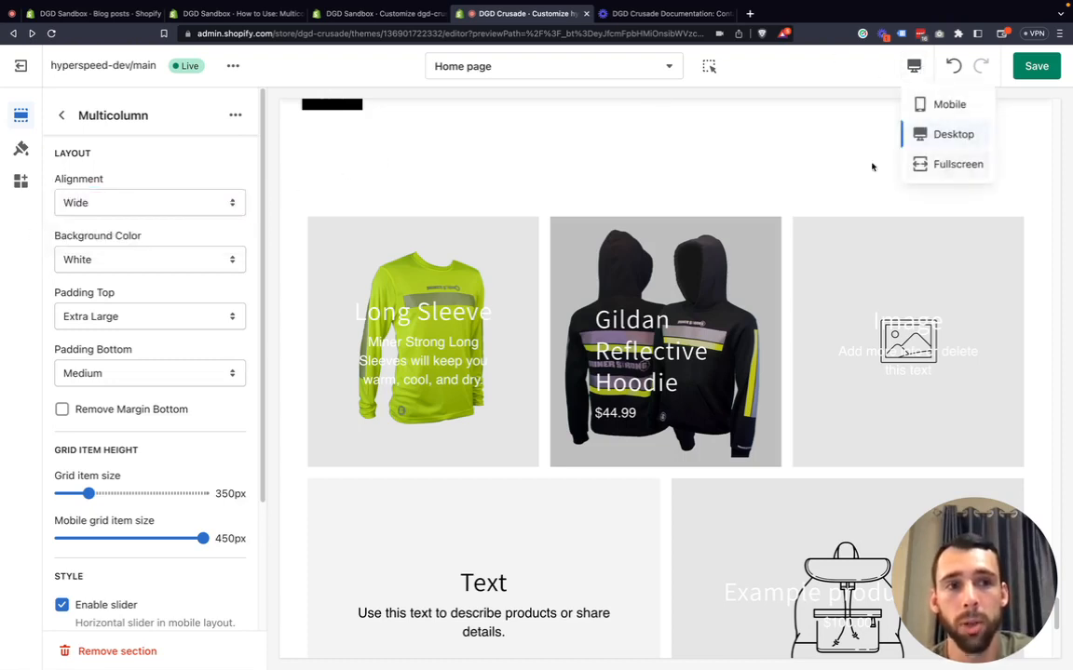
click(563, 172)
Try a Black background color for the Multicolumn section, then set it back to White.
click(115, 258)
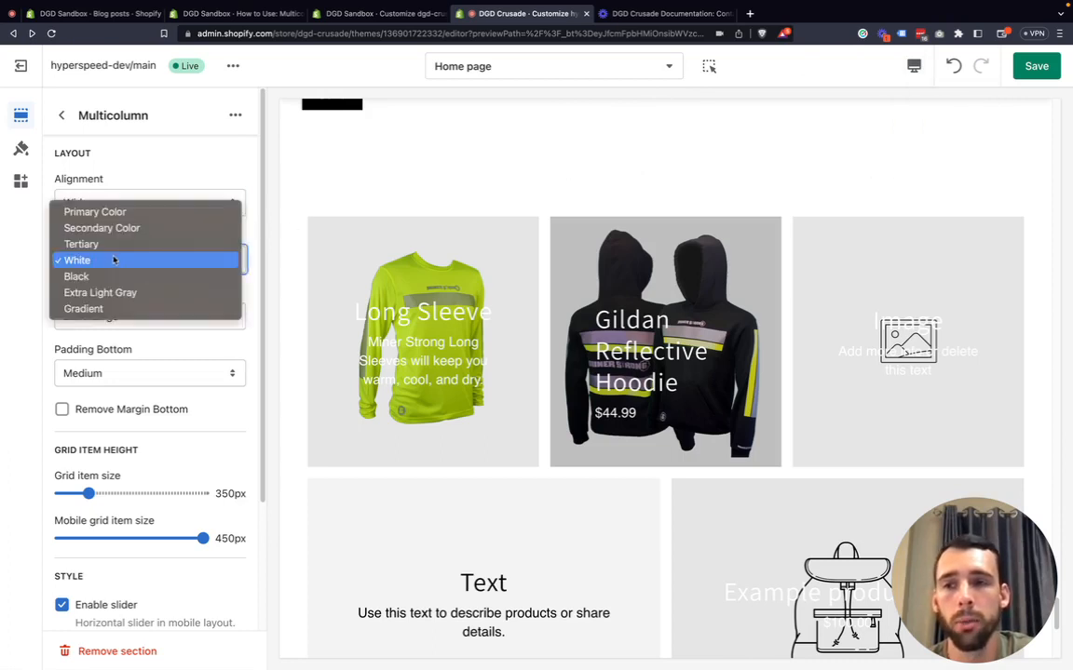
click(105, 275)
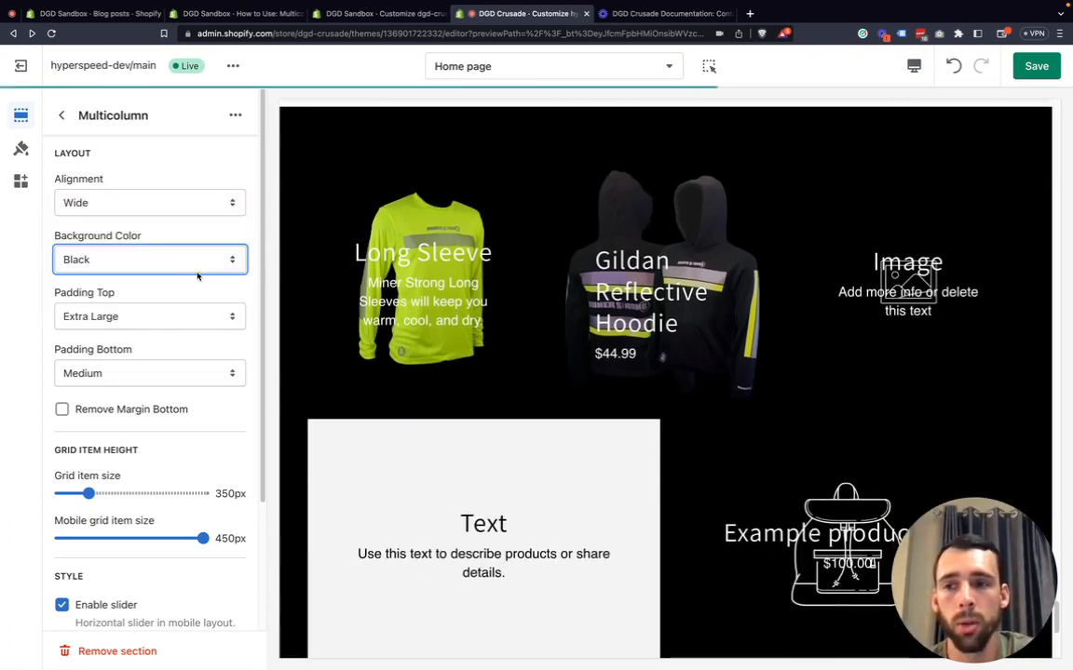
click(128, 261)
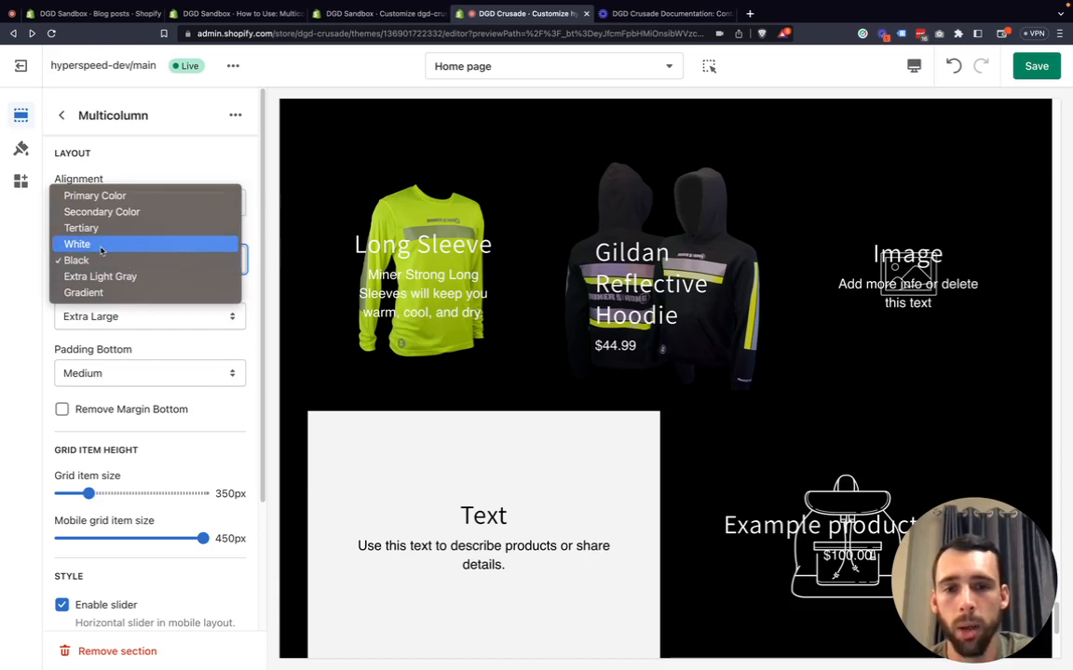
click(101, 247)
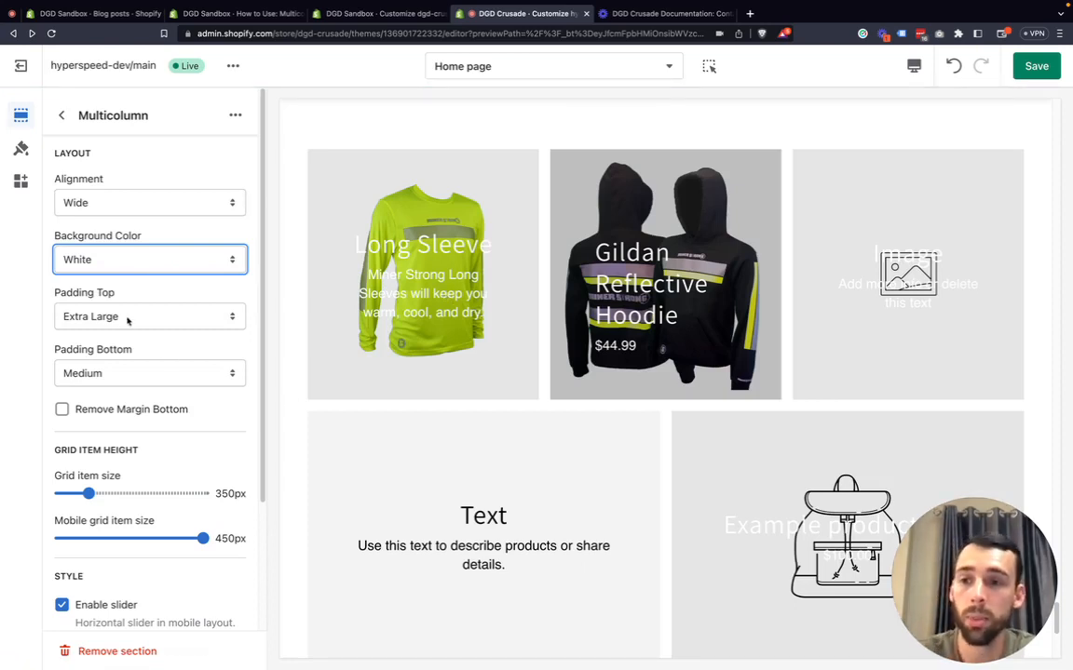
Set the Multicolumn section's Padding Top to Small.
click(125, 316)
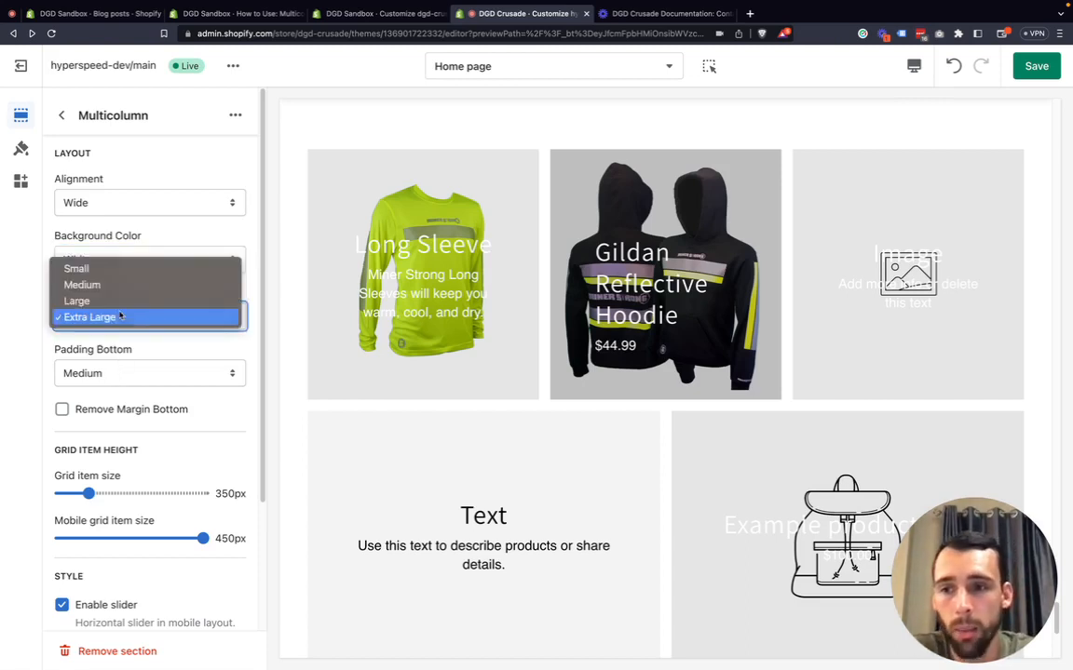
click(424, 311)
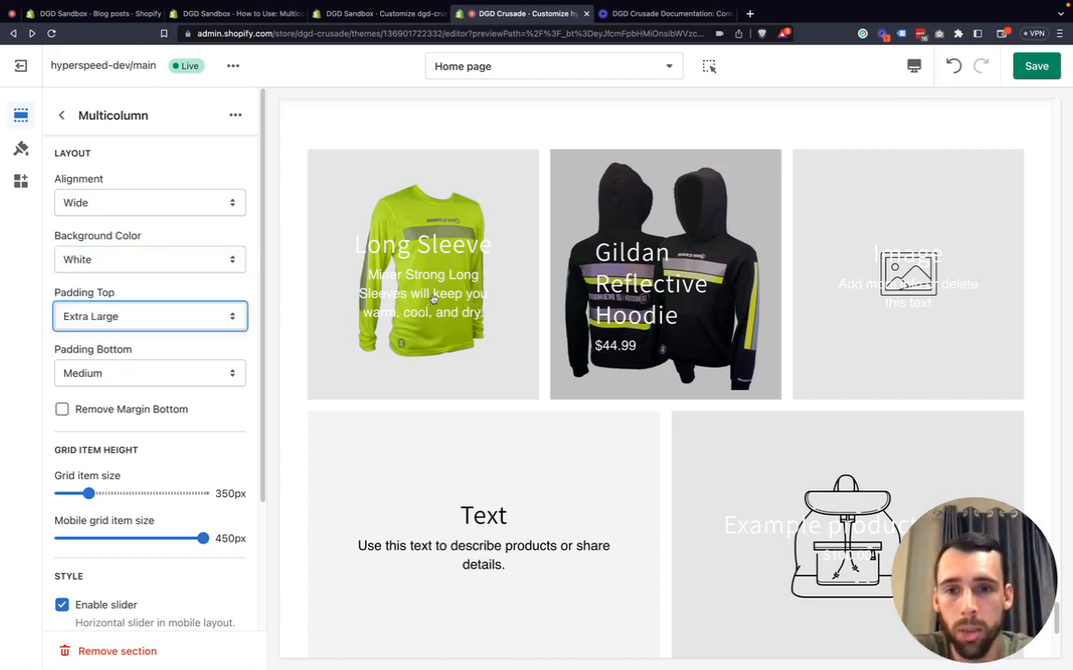
scroll(428, 308, up, 3)
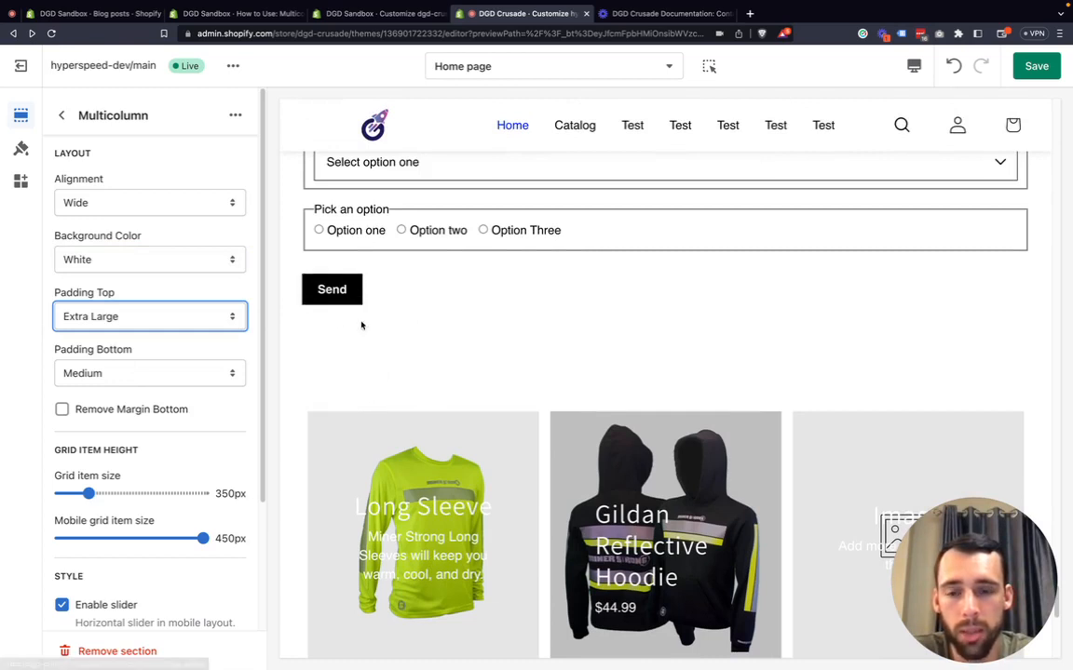
click(121, 326)
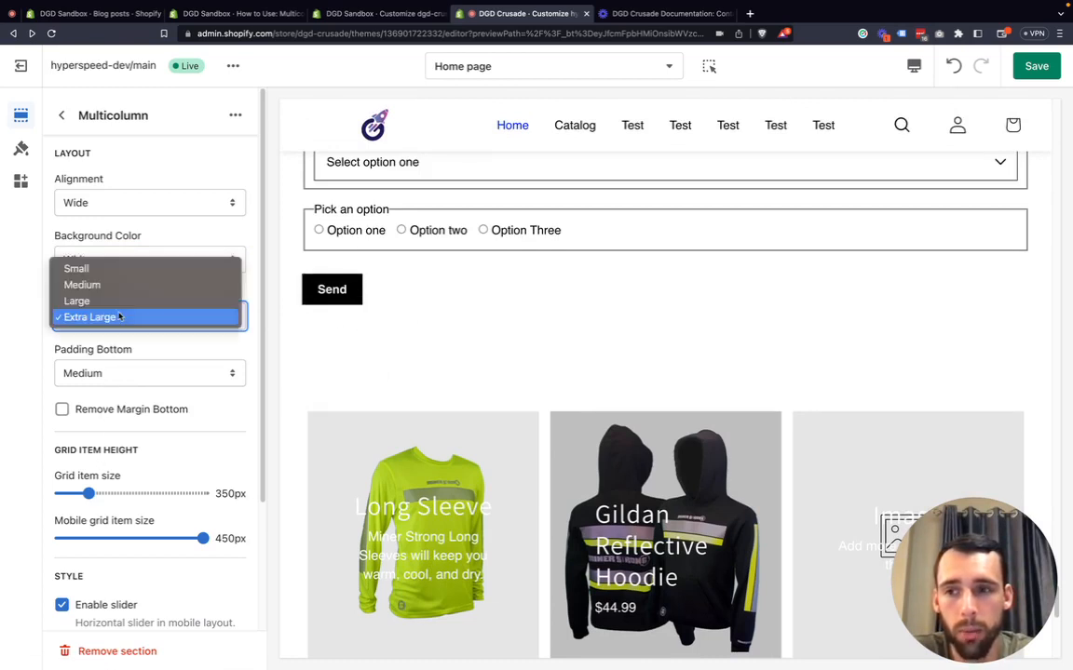
click(108, 266)
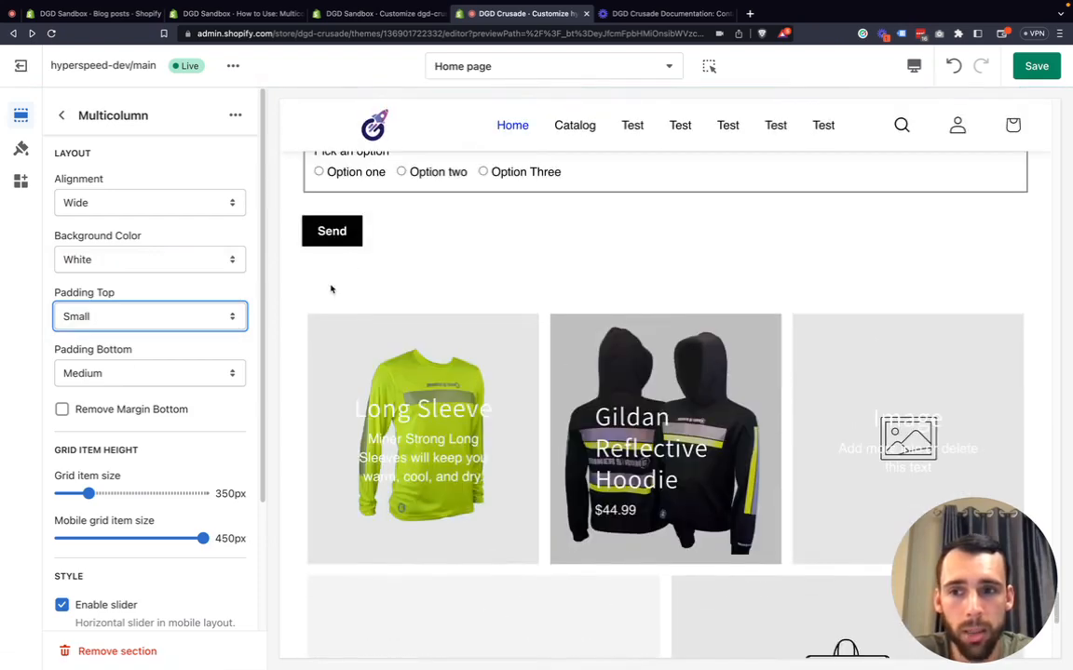
scroll(366, 382, down, 6)
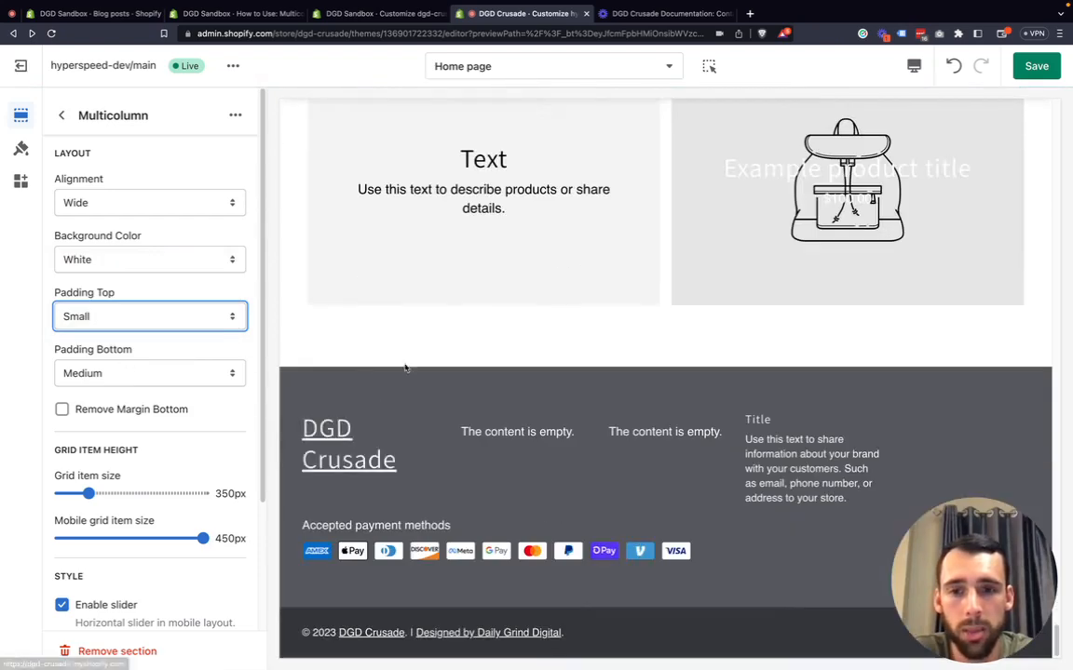
Enable Remove Margin Bottom for the Multicolumn section.
scroll(427, 349, up, 3)
scroll(425, 349, up, 3)
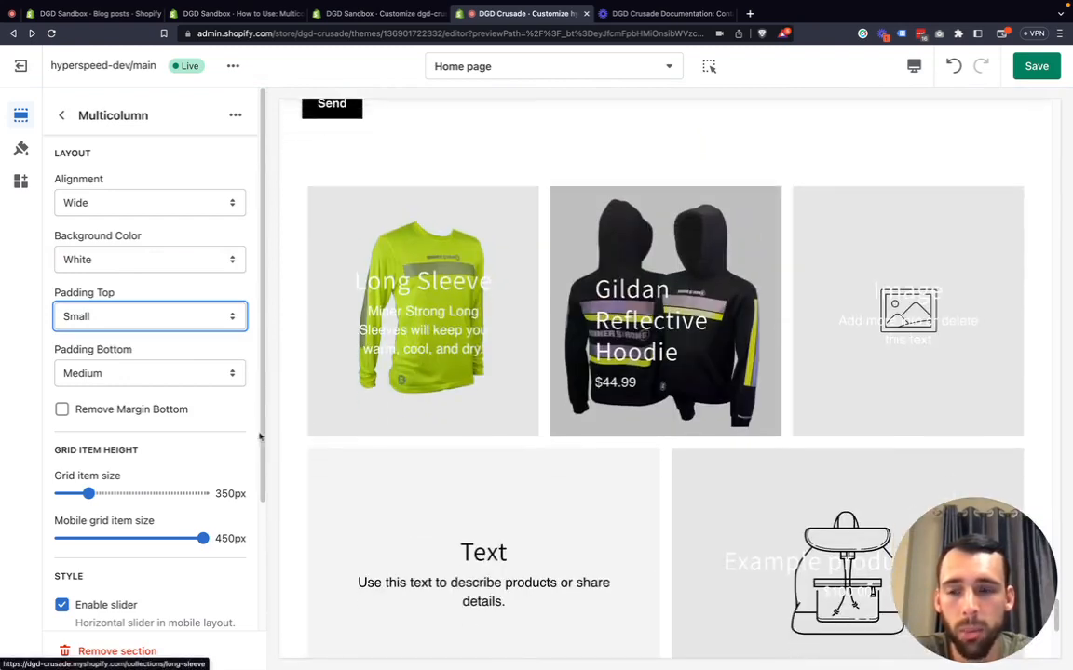
click(126, 411)
scroll(395, 466, down, 3)
scroll(407, 460, up, 2)
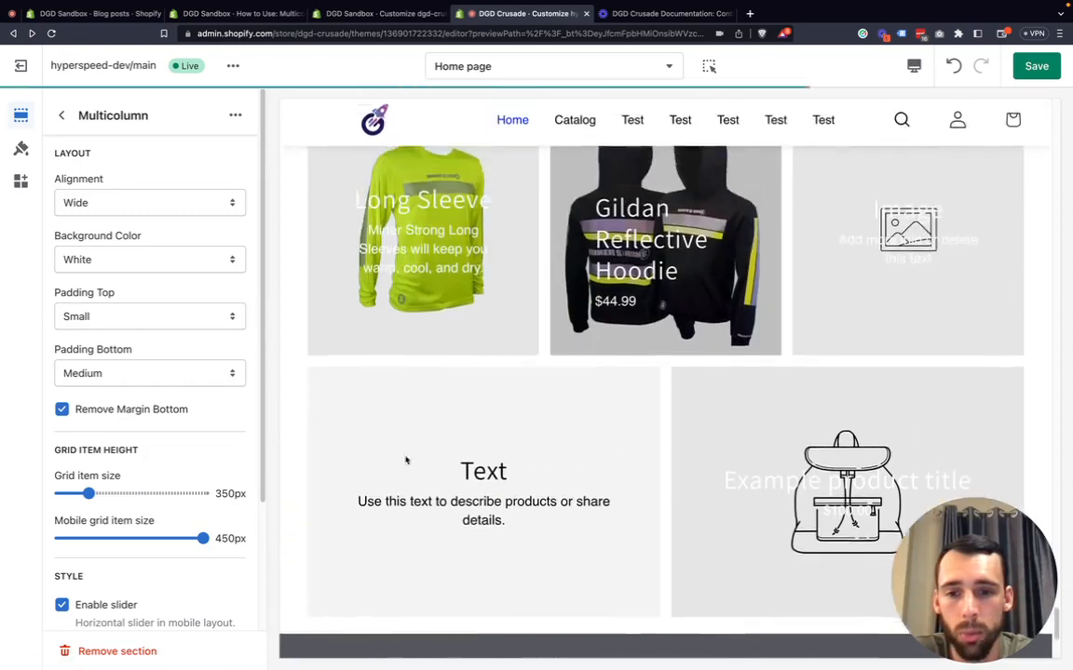
scroll(433, 485, up, 5)
scroll(419, 419, down, 3)
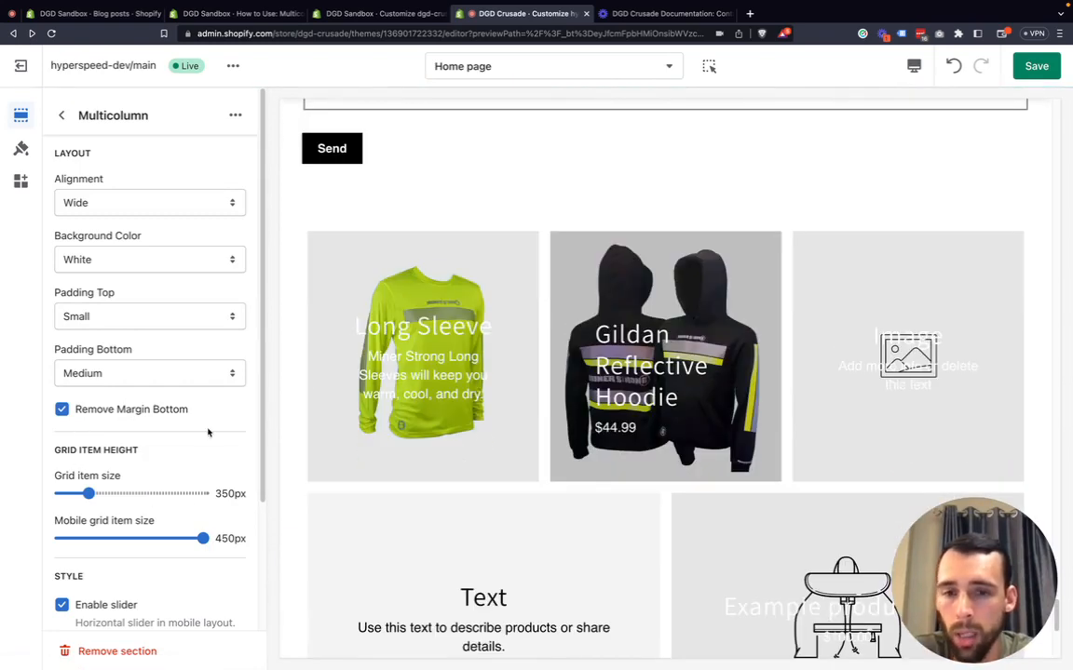
scroll(280, 422, down, 3)
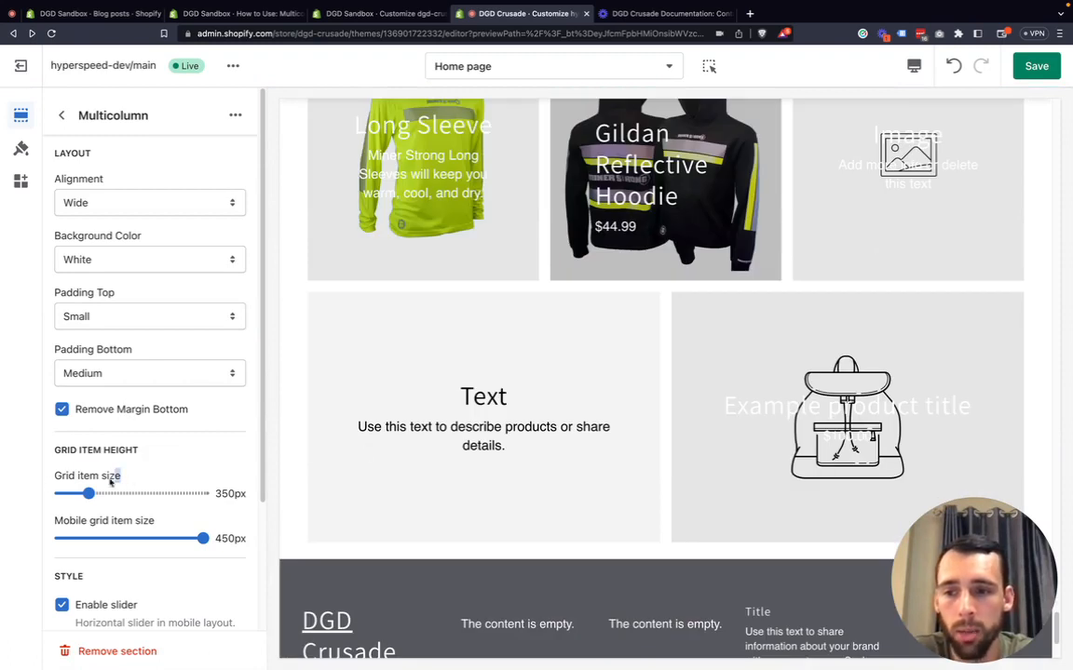
drag(111, 482, 46, 478)
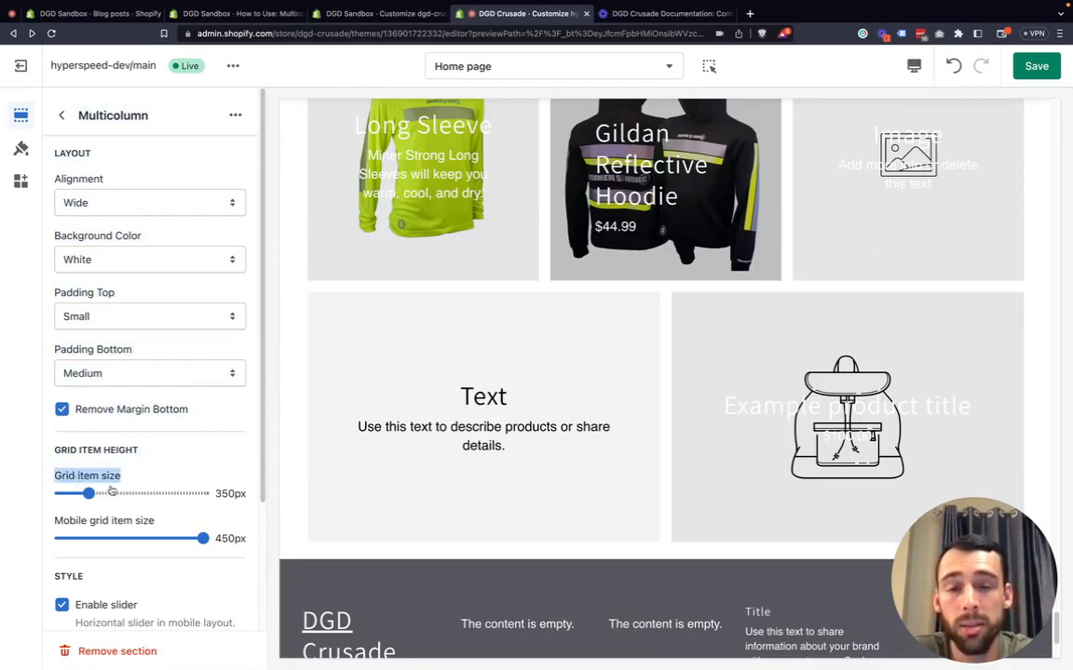
scroll(360, 443, up, 1)
click(158, 522)
drag(157, 521, 64, 519)
click(179, 510)
scroll(366, 481, up, 2)
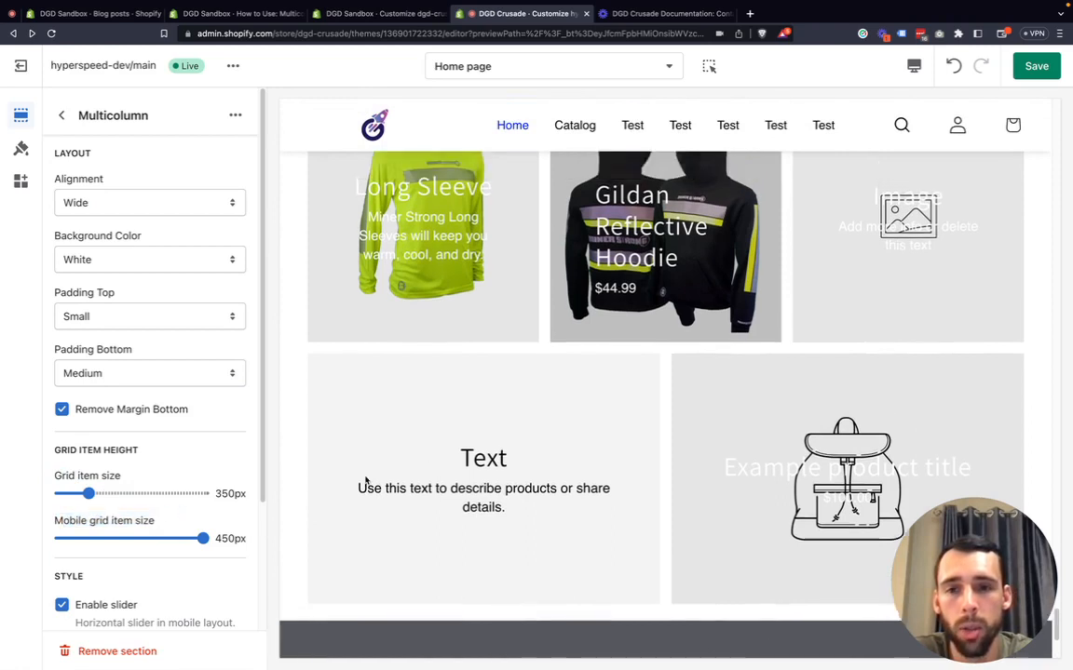
Set the grid item size to 750px.
click(90, 493)
drag(90, 492, 212, 499)
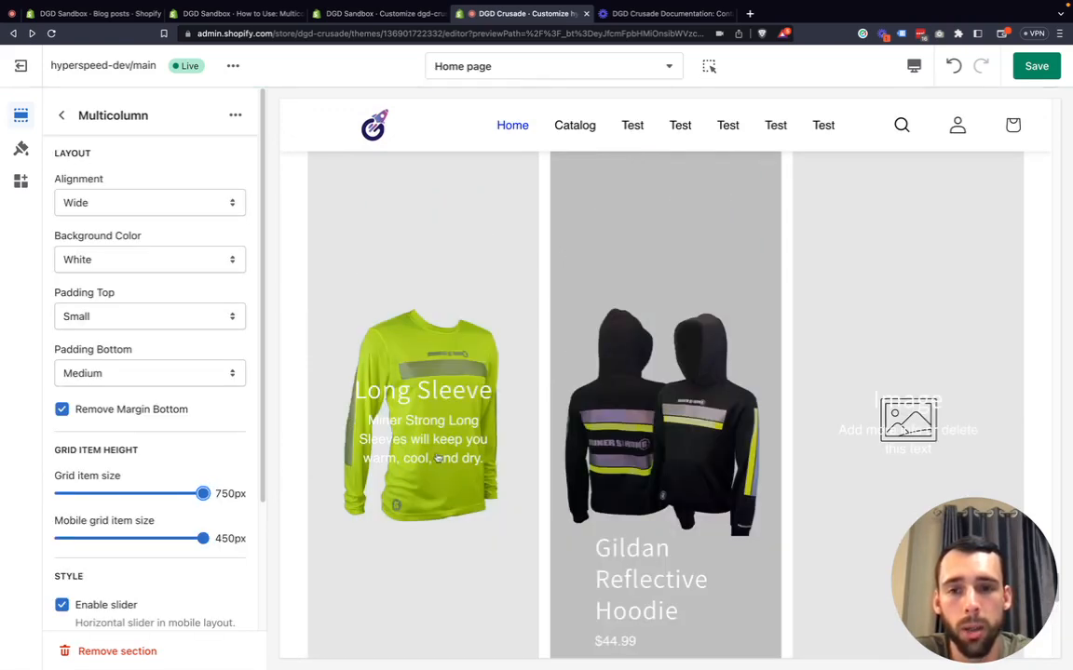
scroll(465, 455, down, 5)
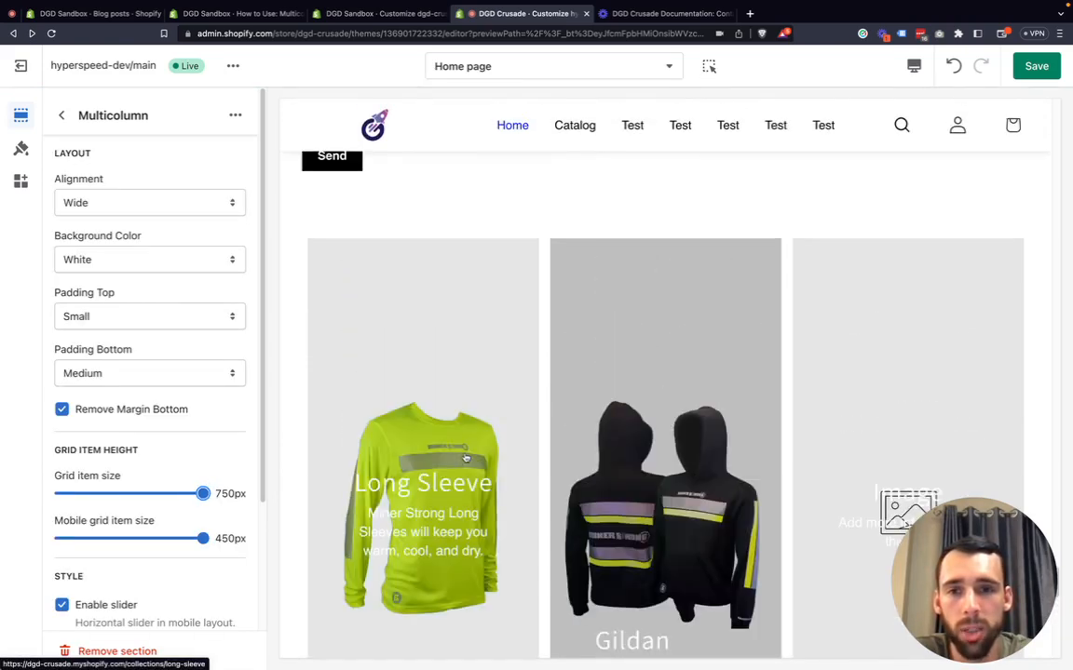
scroll(466, 458, down, 2)
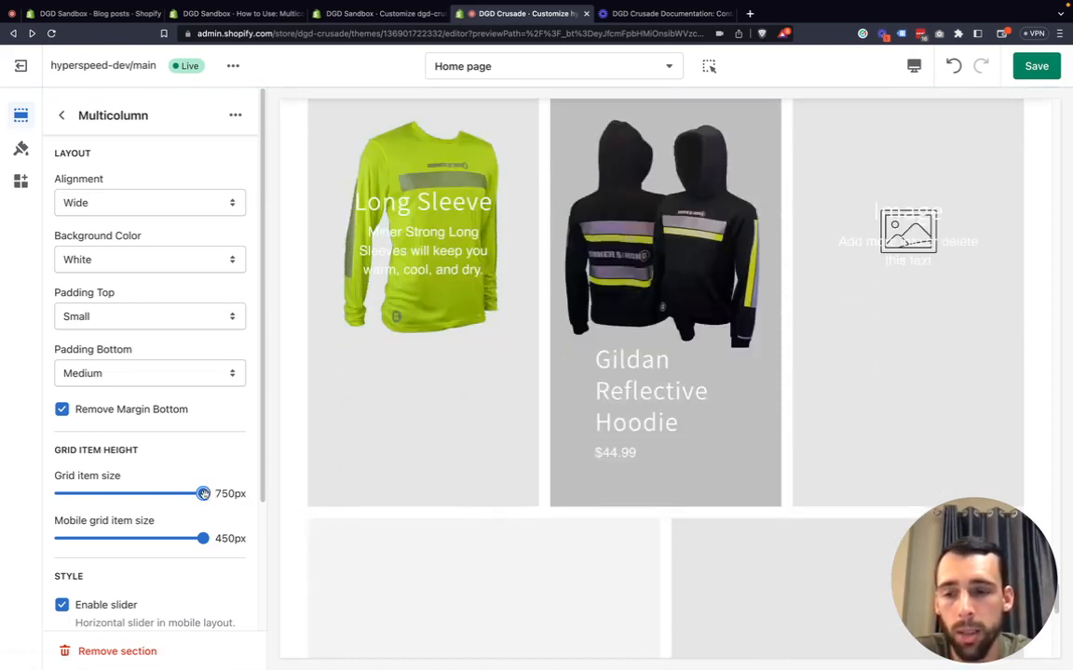
Set the grid item size to 450px.
drag(203, 493, 117, 494)
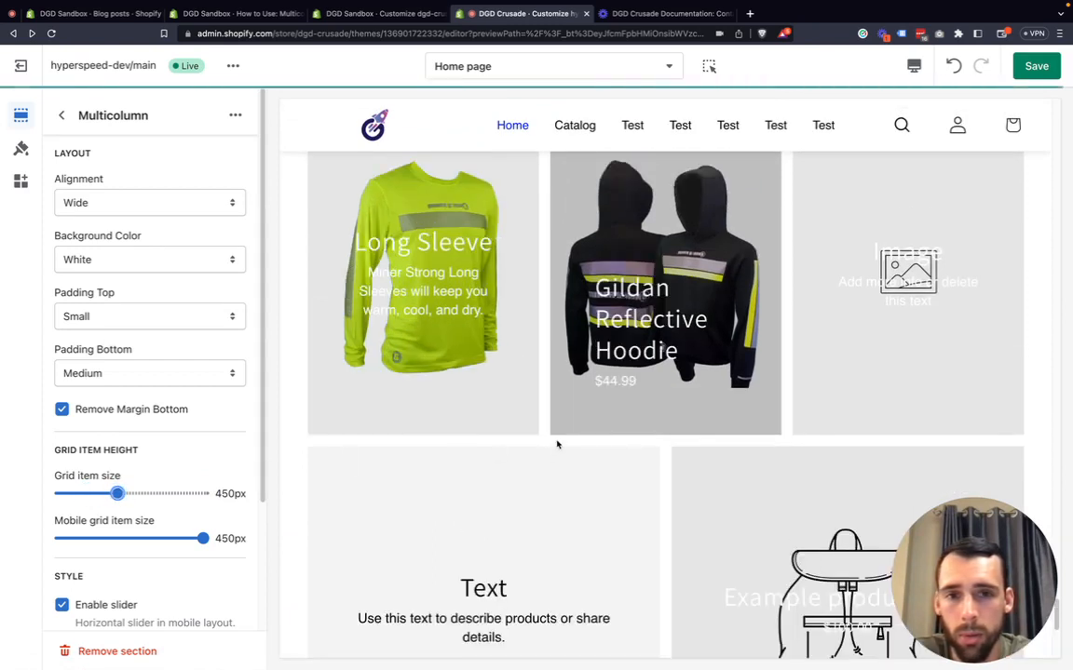
scroll(440, 457, up, 1)
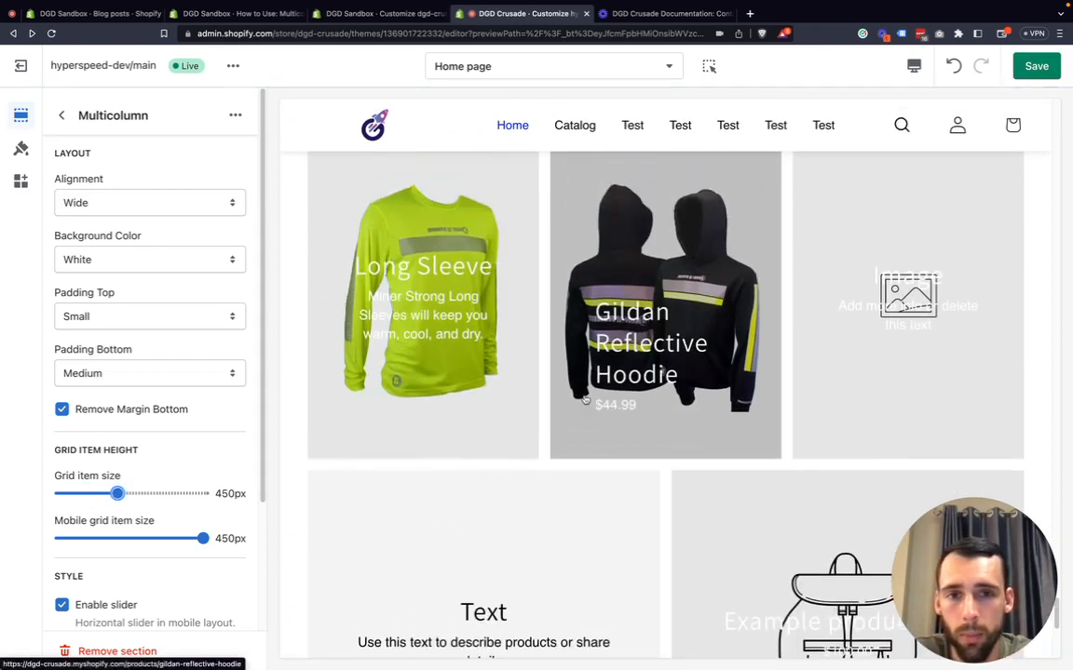
Switch the preview to mobile view.
click(913, 66)
click(940, 104)
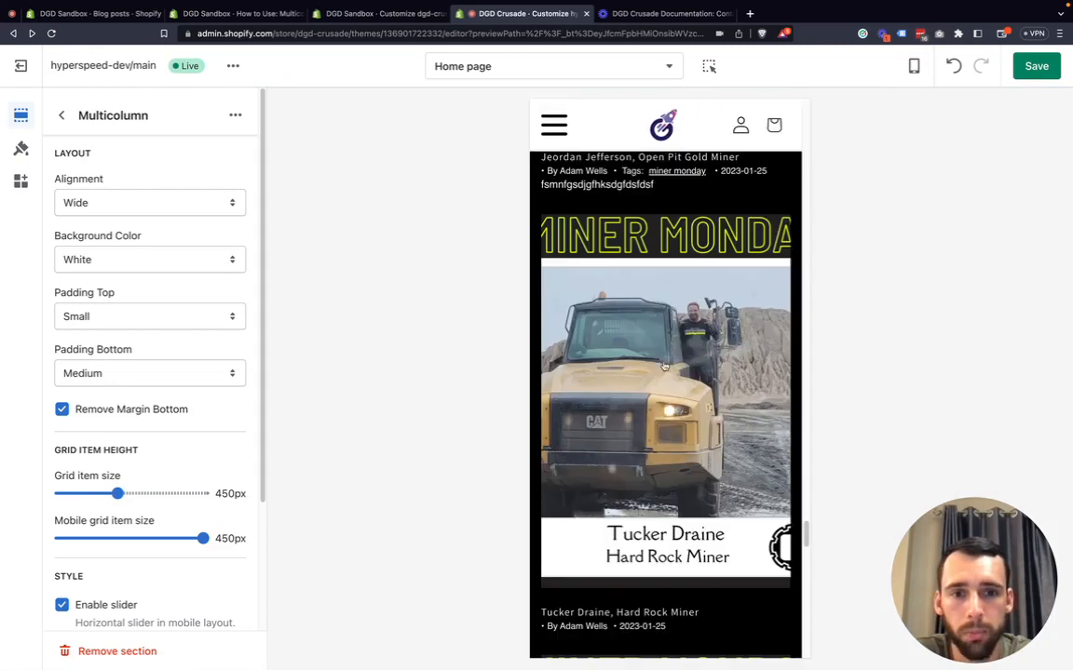
scroll(664, 366, down, 20)
scroll(658, 369, up, 4)
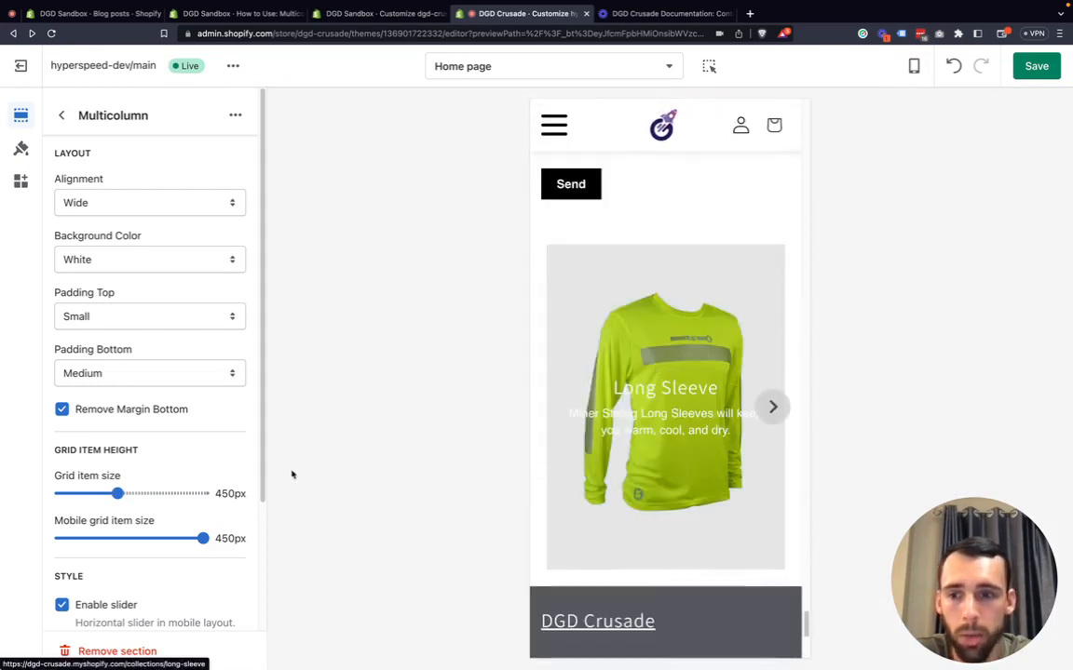
Try a 200px mobile grid item size, then return it to 450px.
drag(203, 538, 57, 537)
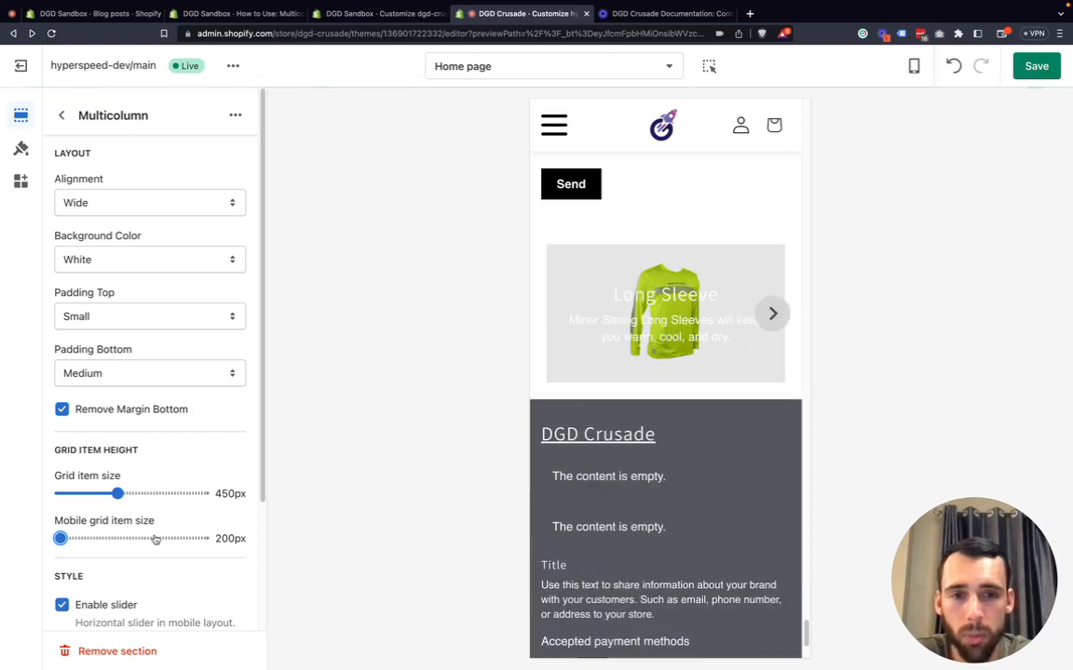
drag(59, 538, 203, 538)
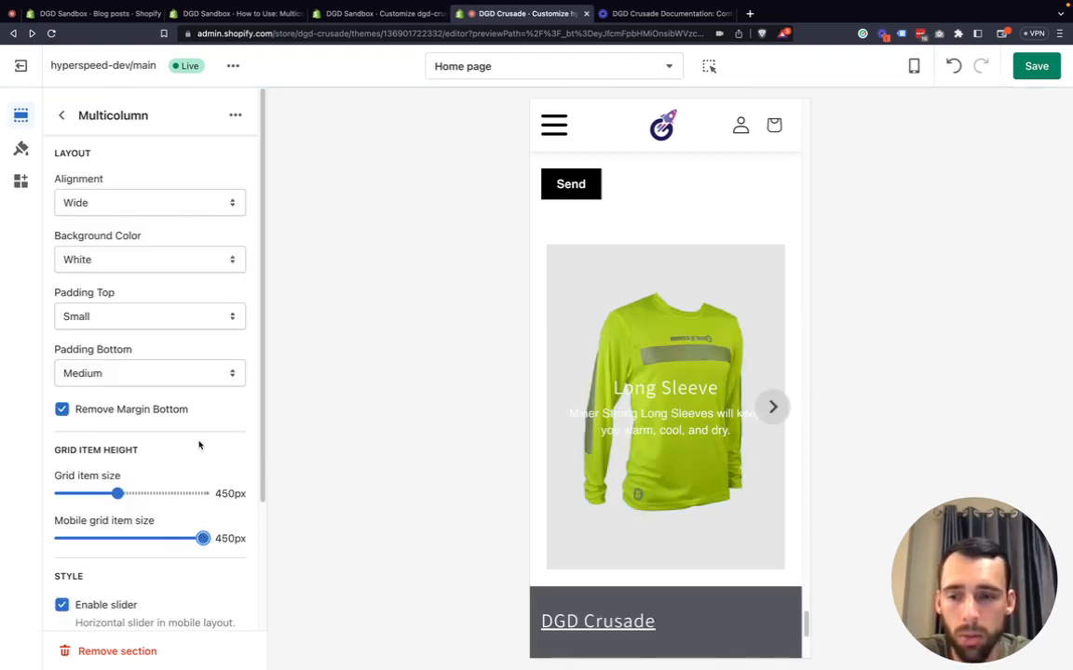
scroll(125, 396, down, 2)
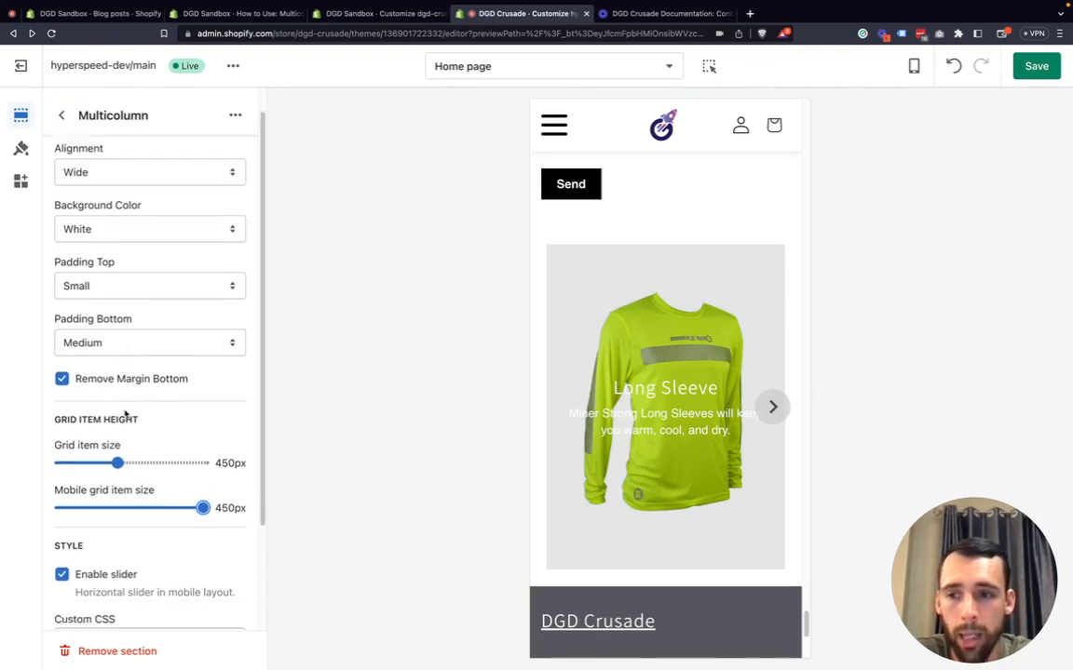
scroll(125, 412, down, 4)
scroll(140, 354, up, 5)
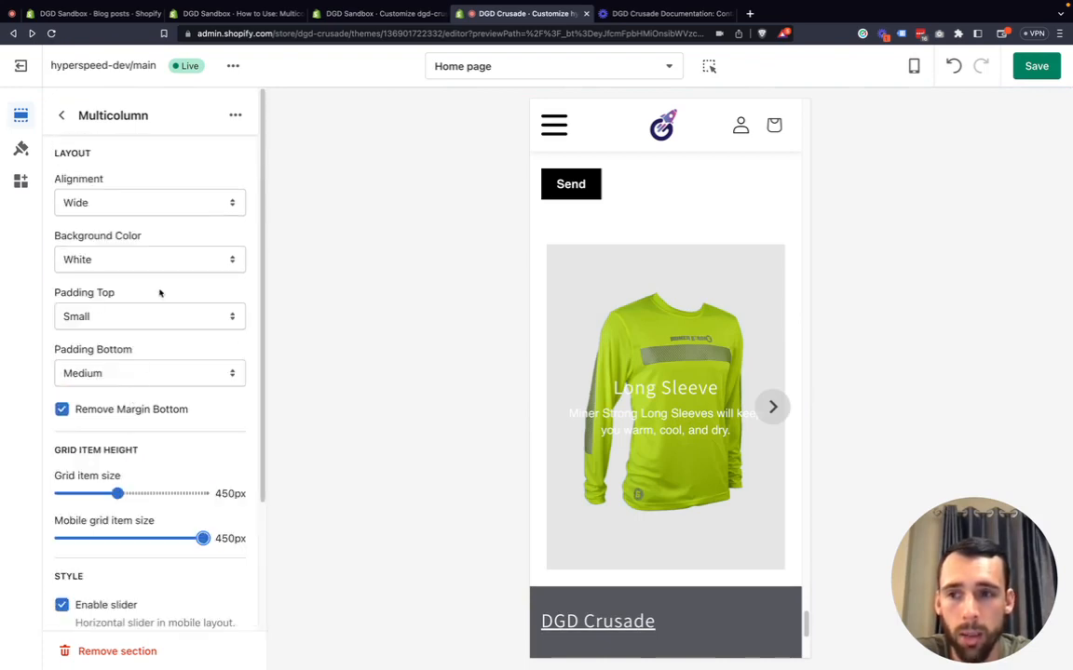
Return to the home page sections and browse the block types available for the Multicolumn section.
click(61, 116)
scroll(76, 449, down, 1)
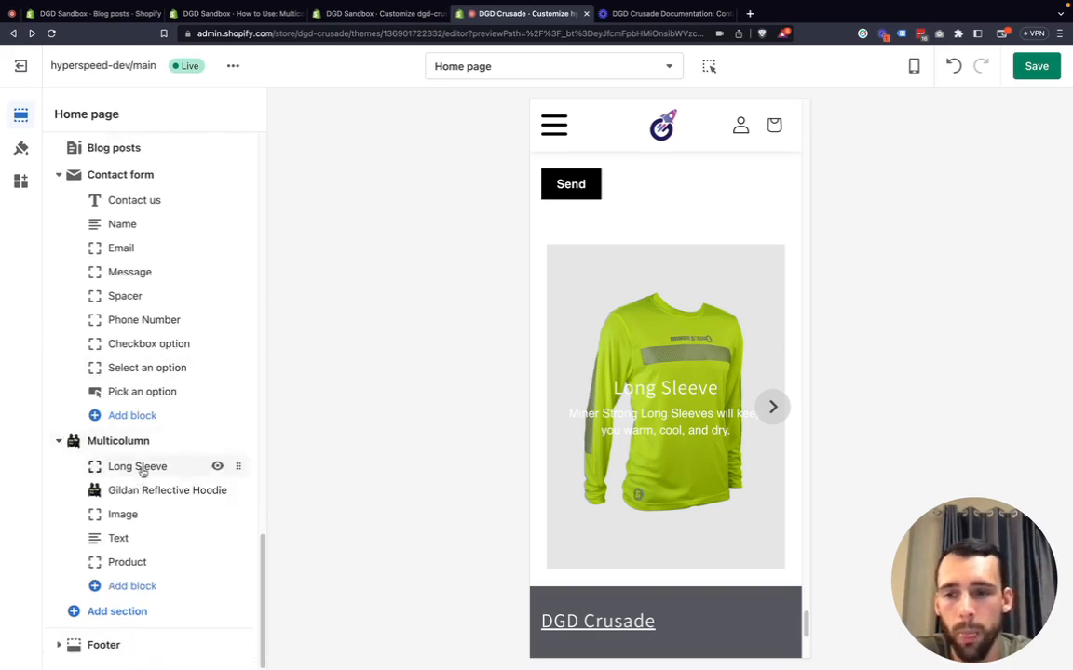
click(135, 591)
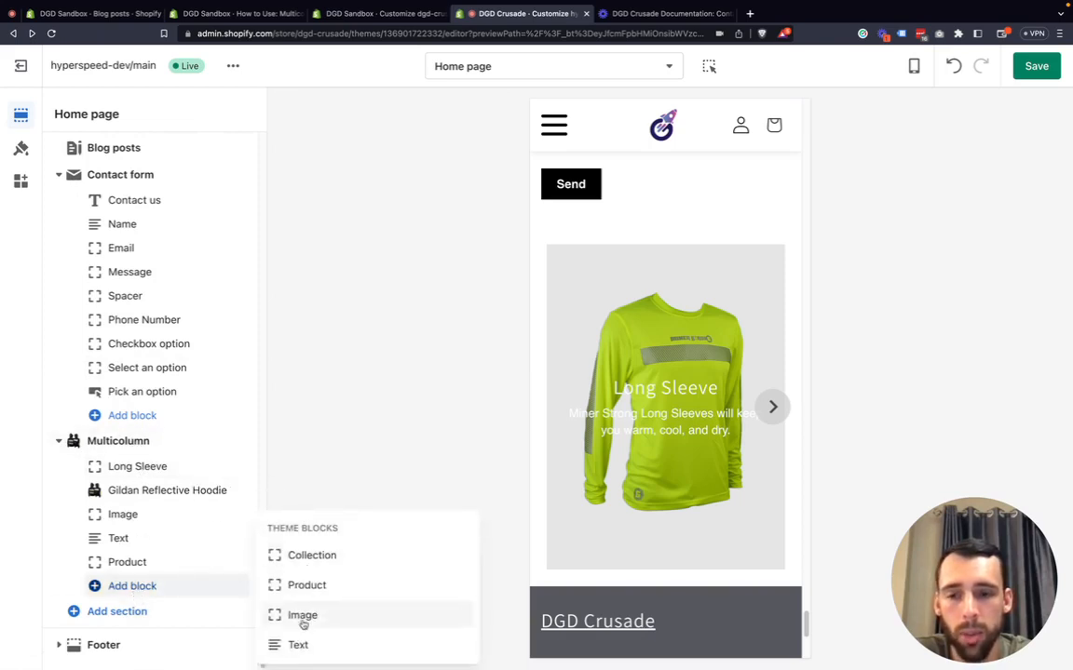
click(54, 543)
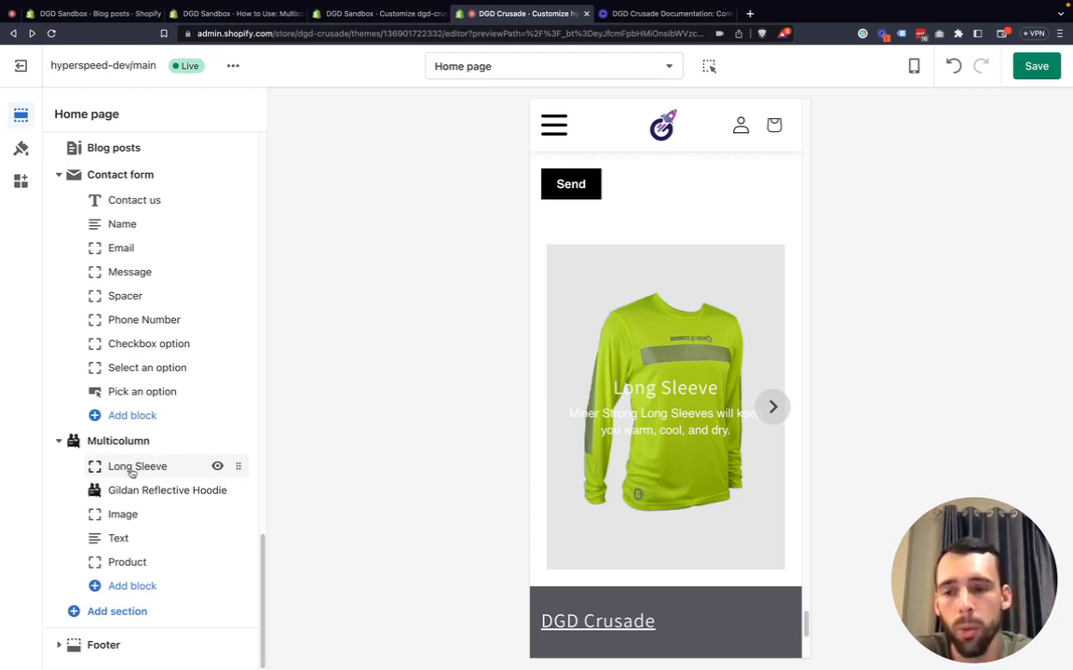
Open the Long Sleeve block's settings within the Multicolumn section.
click(133, 470)
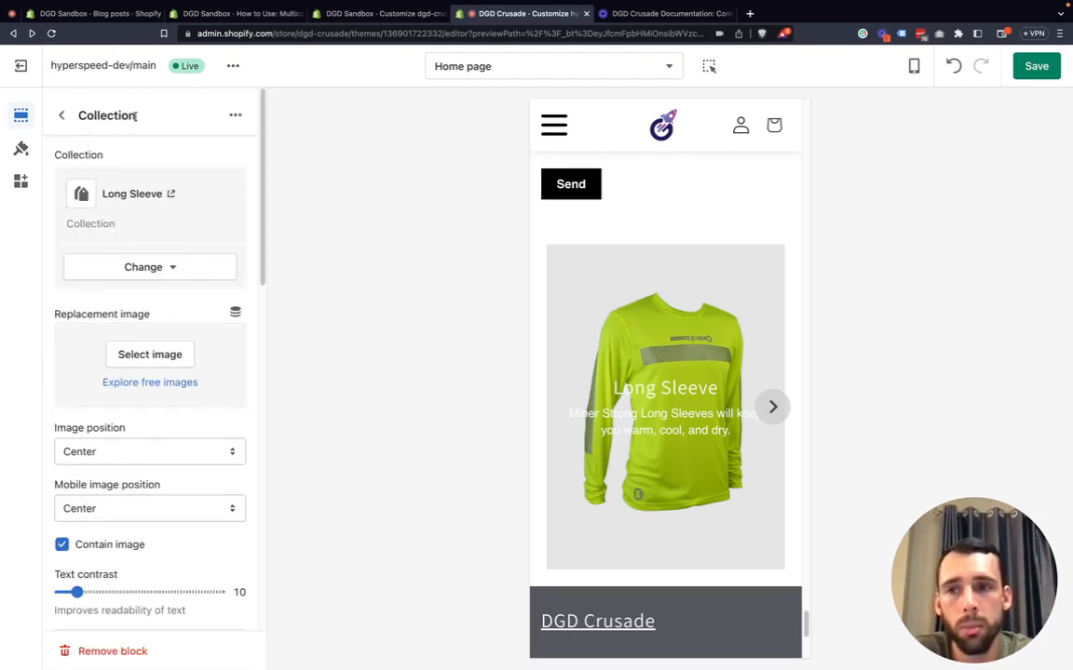
drag(135, 116, 73, 122)
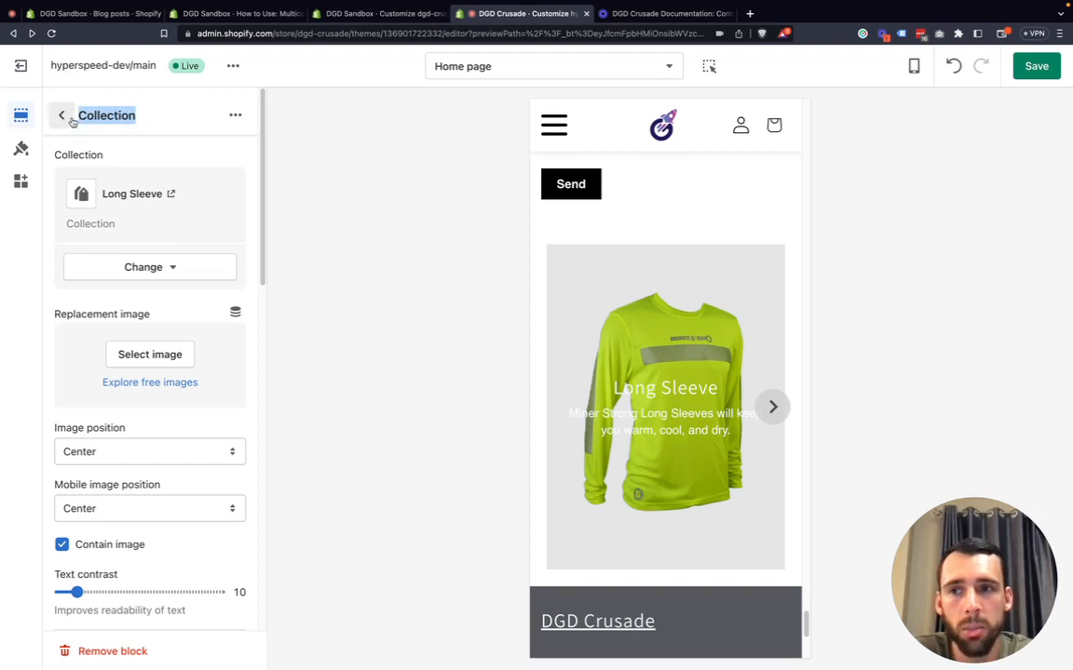
click(67, 118)
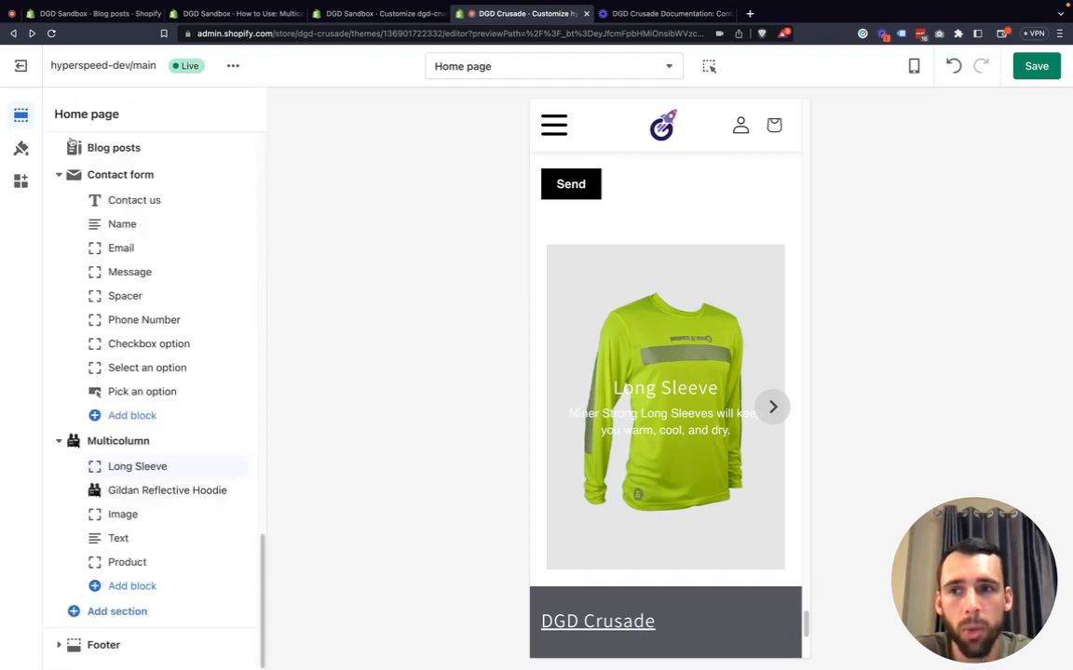
click(140, 468)
drag(133, 116, 80, 117)
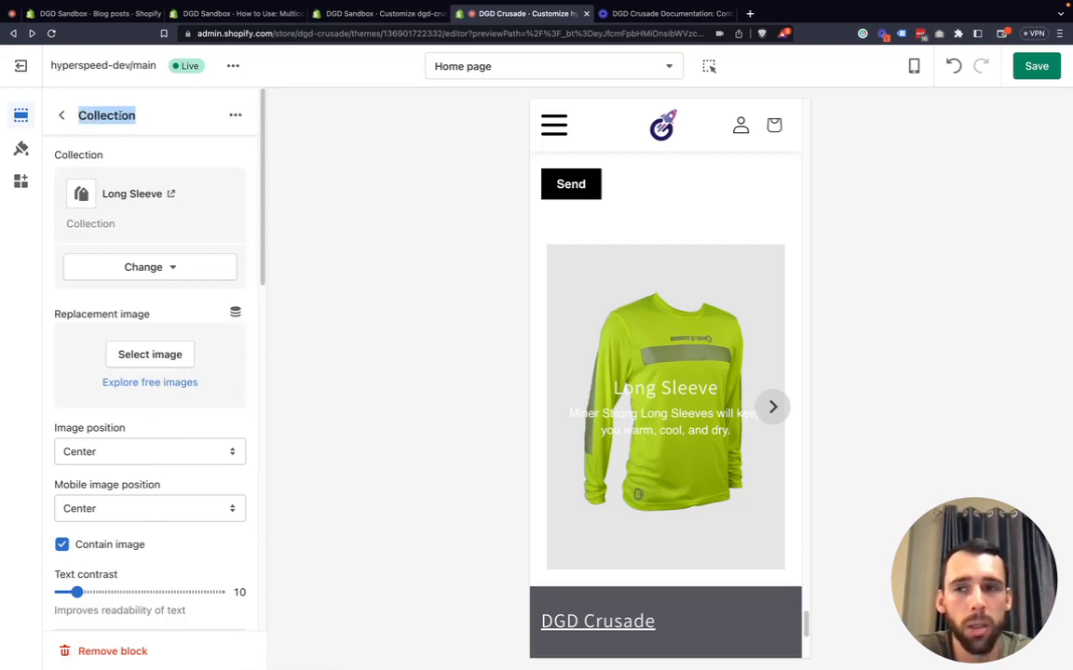
click(143, 117)
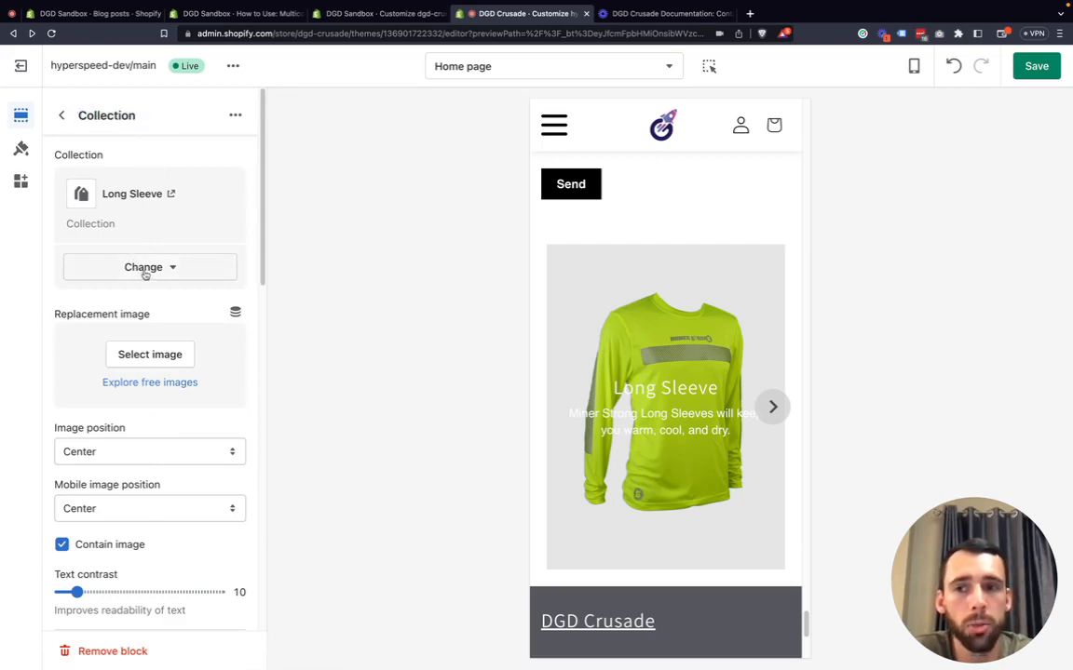
Review the collection options for the Long Sleeve block without changing the collection.
click(144, 270)
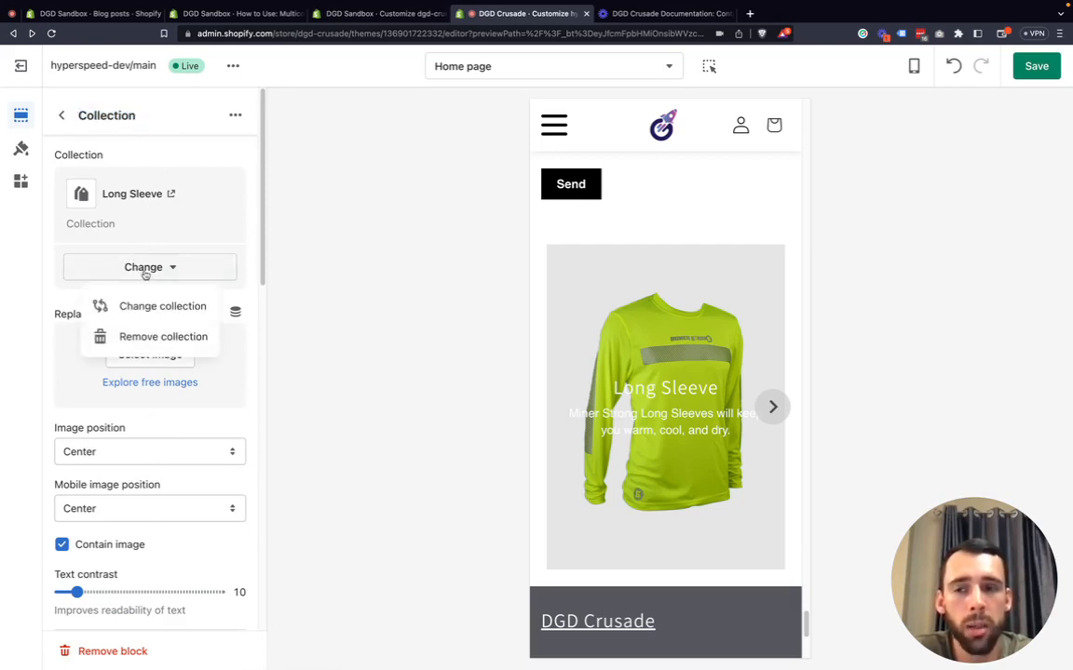
click(35, 292)
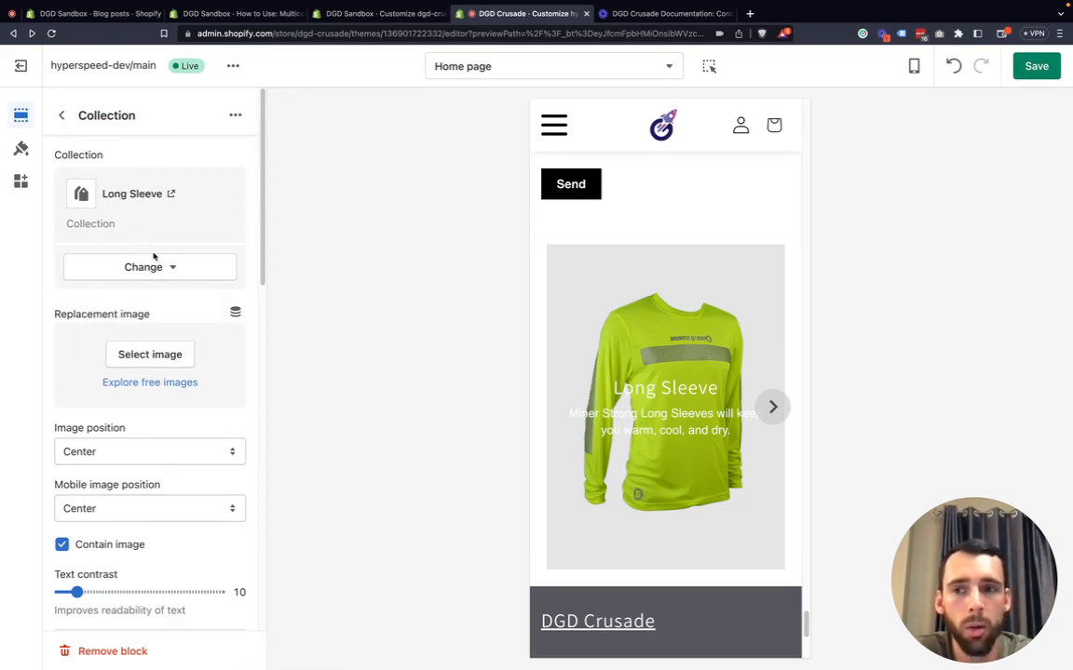
click(149, 269)
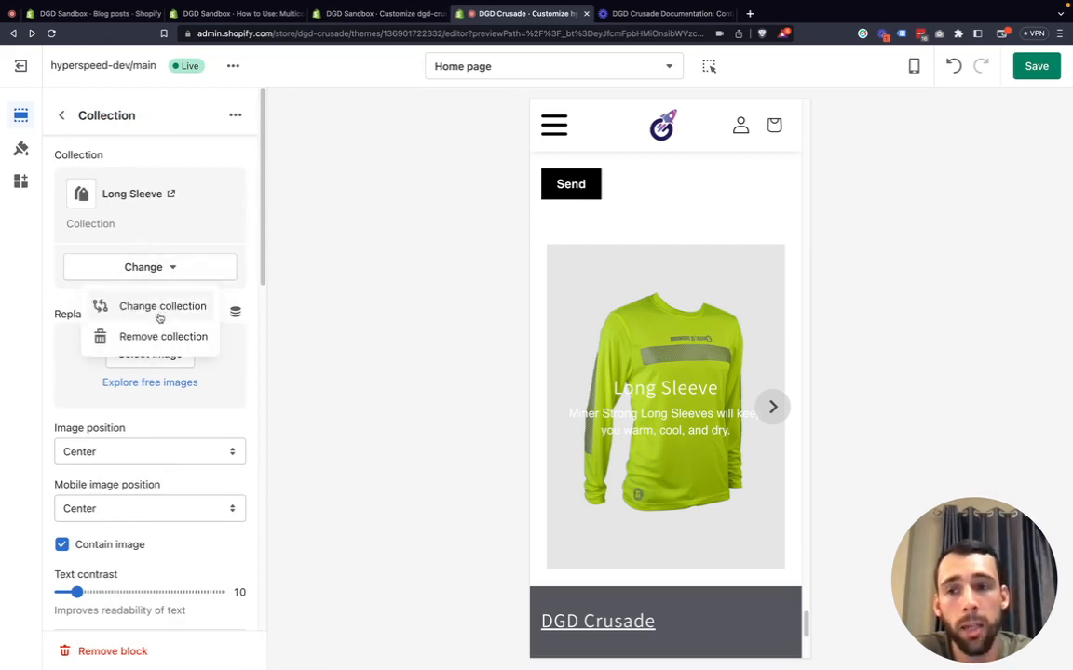
click(159, 318)
scroll(145, 363, down, 1)
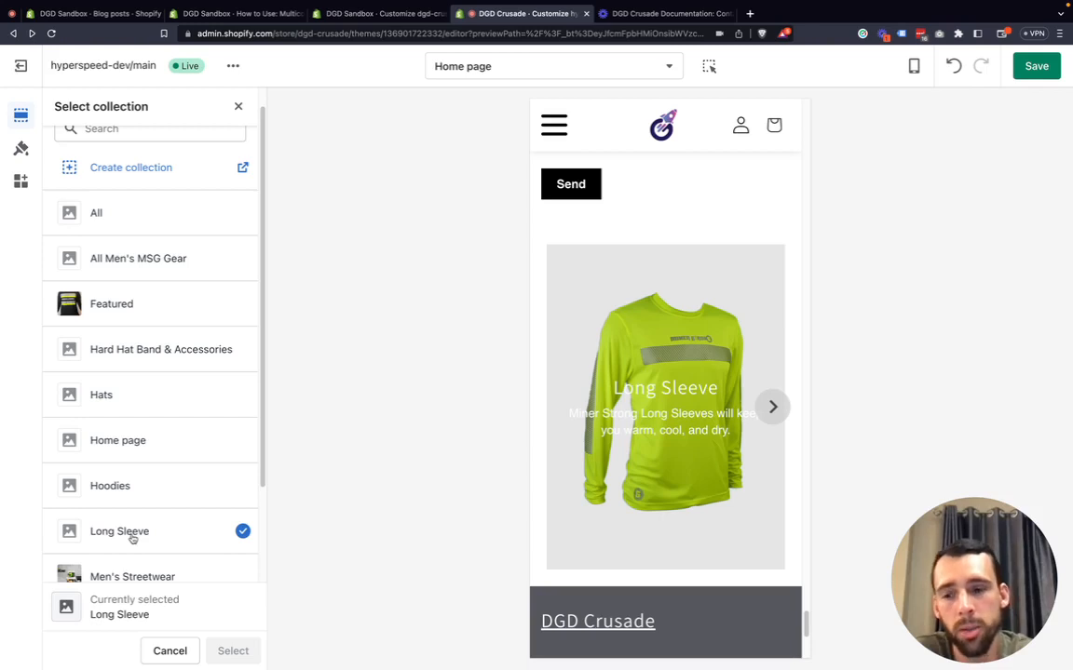
click(240, 104)
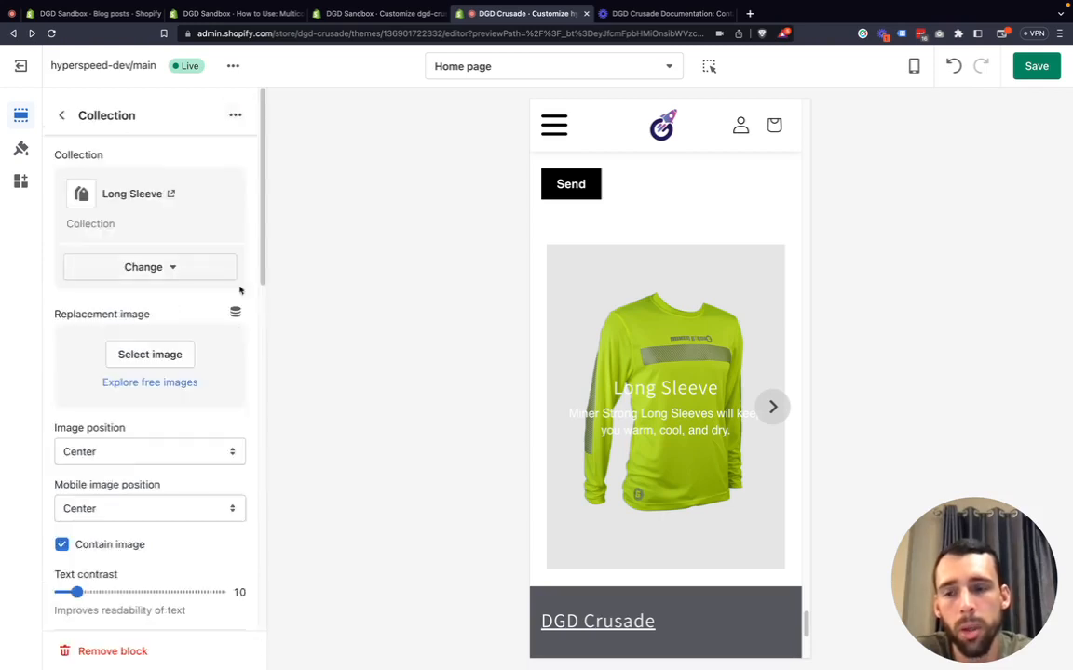
Set the block's replacement image to the DE9193C4 JPG from the files library.
scroll(187, 335, down, 1)
click(148, 339)
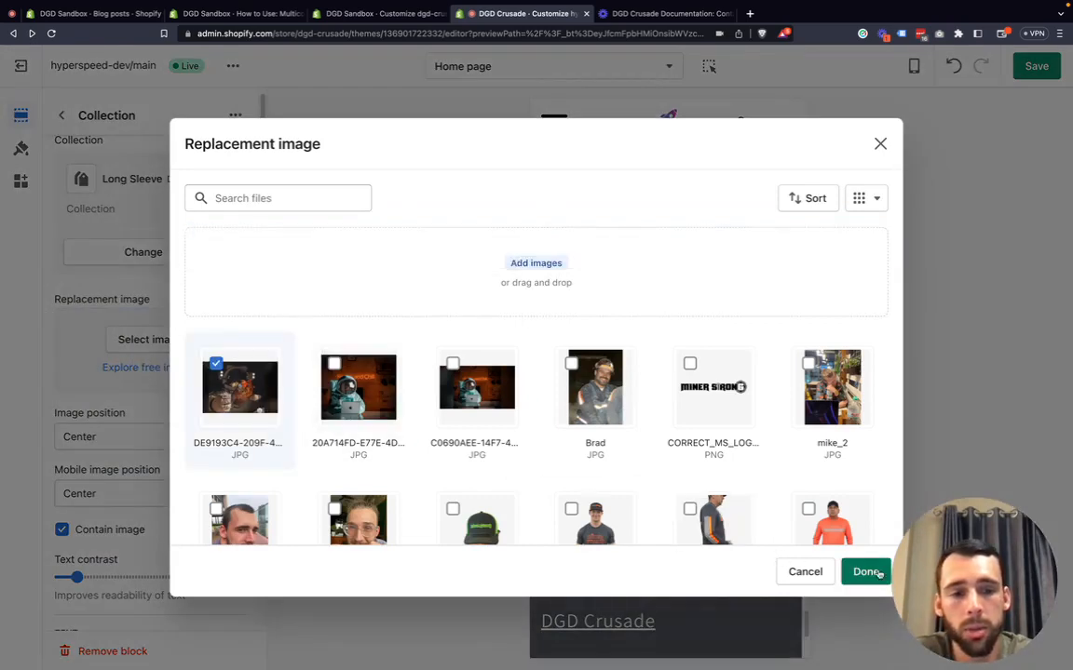
click(873, 571)
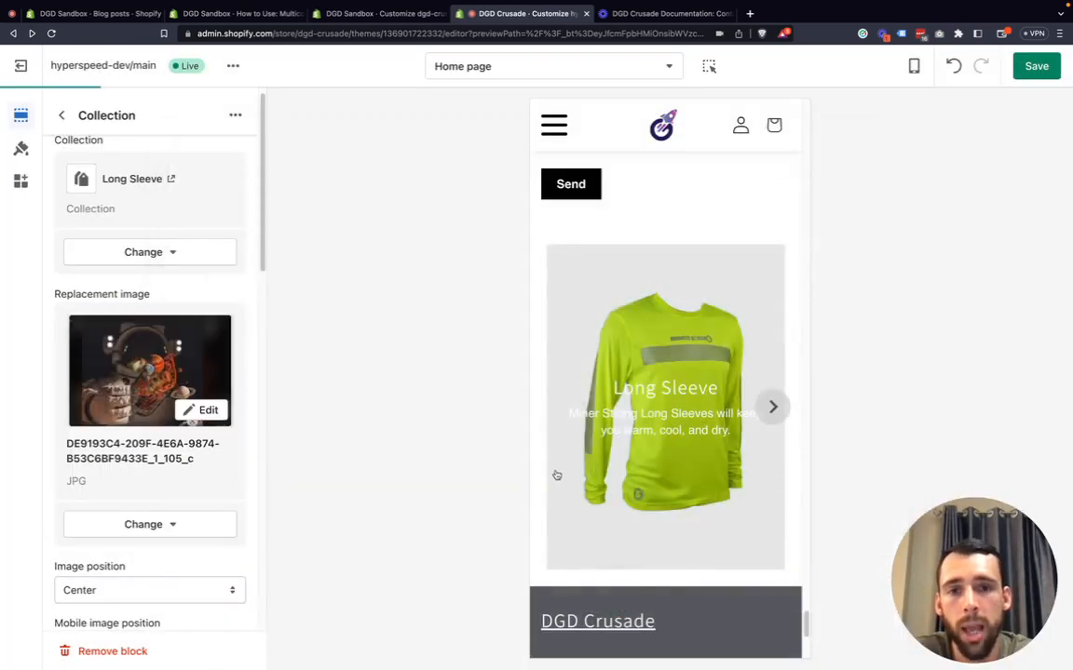
Turn off Contain image for the Long Sleeve block.
scroll(134, 462, down, 2)
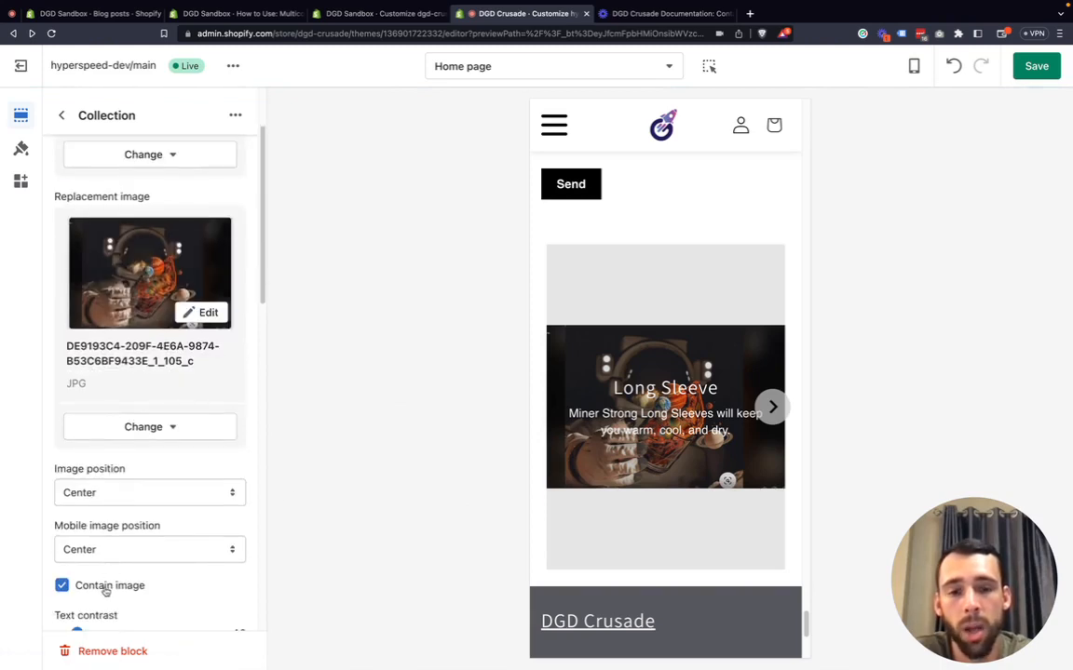
click(105, 588)
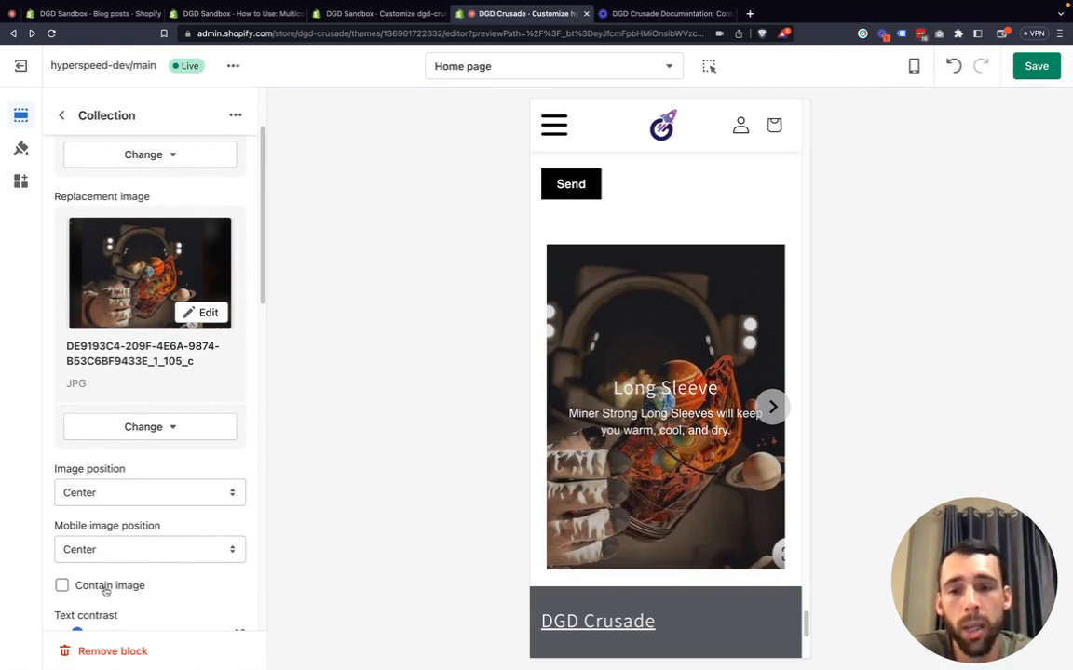
Try a Right image position for the block, then return it to Center.
click(124, 492)
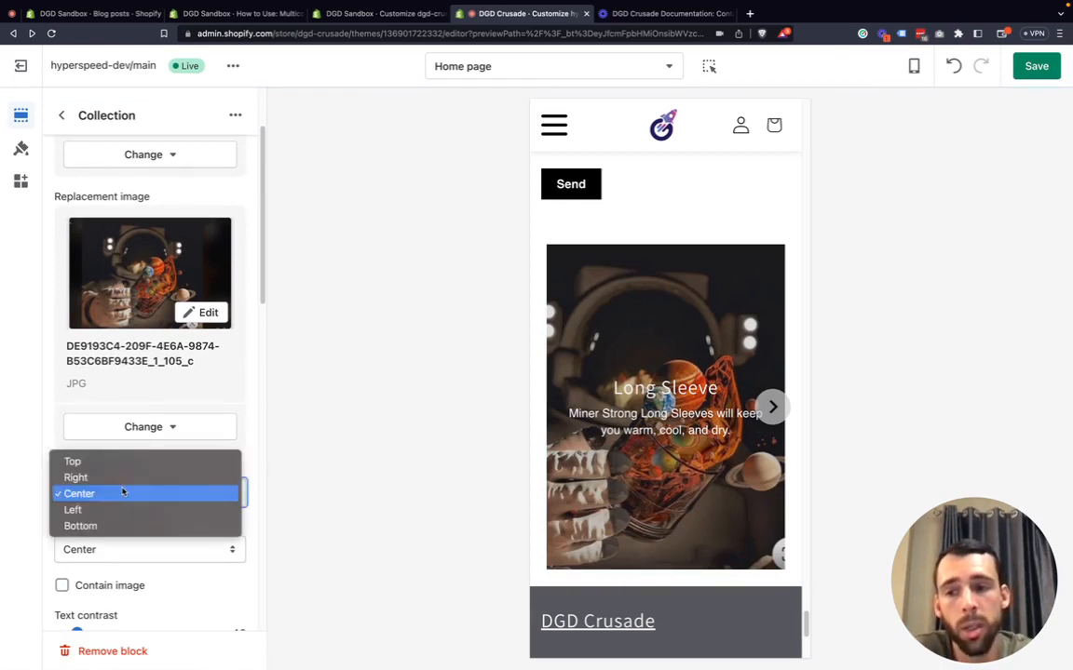
click(124, 478)
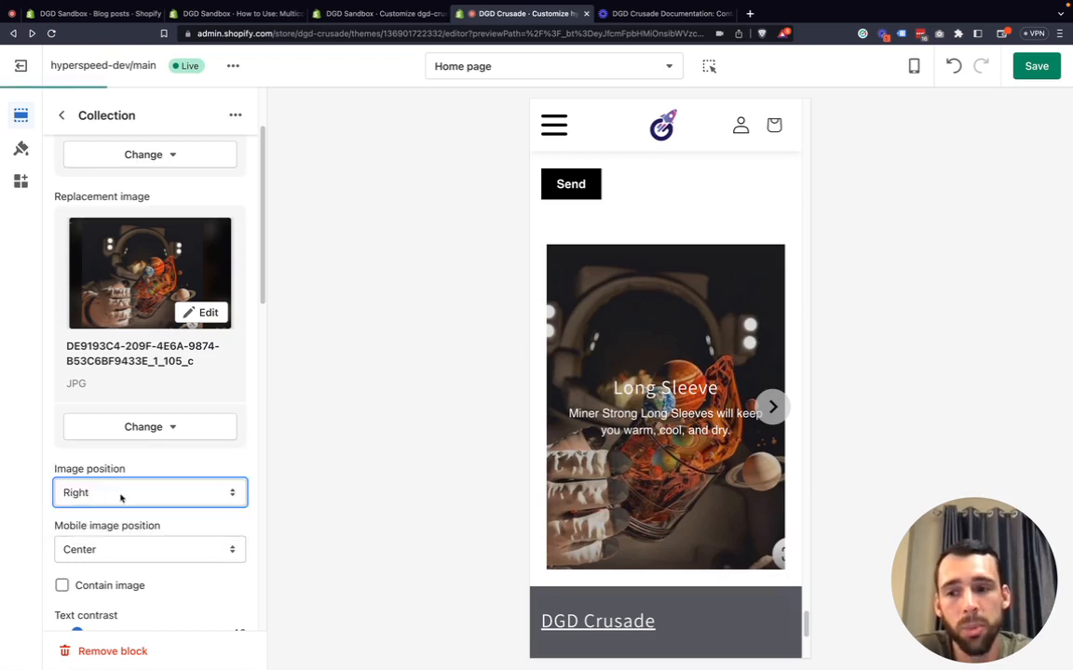
click(122, 496)
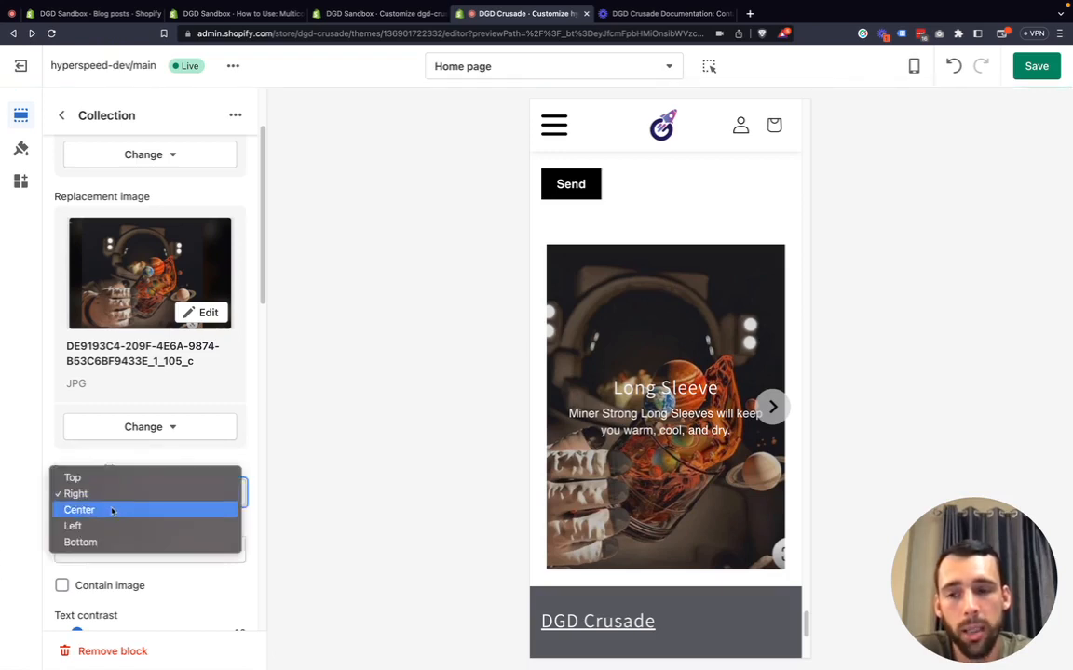
click(112, 510)
drag(127, 469, 58, 468)
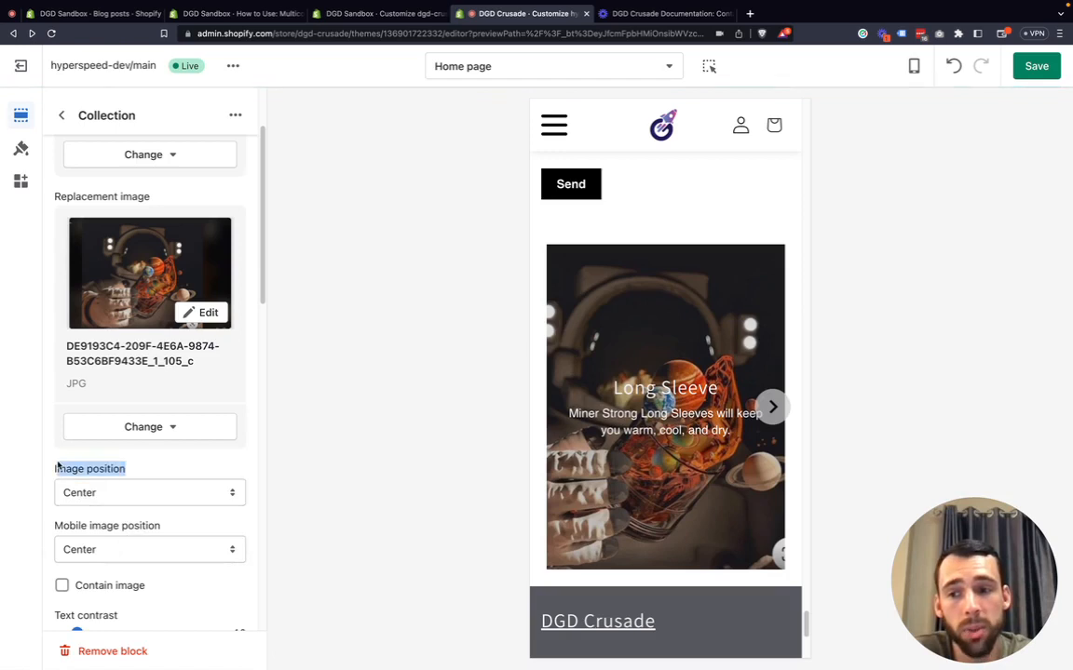
Try Right and Left mobile image positions, then return the mobile image position to Center.
click(134, 470)
click(105, 552)
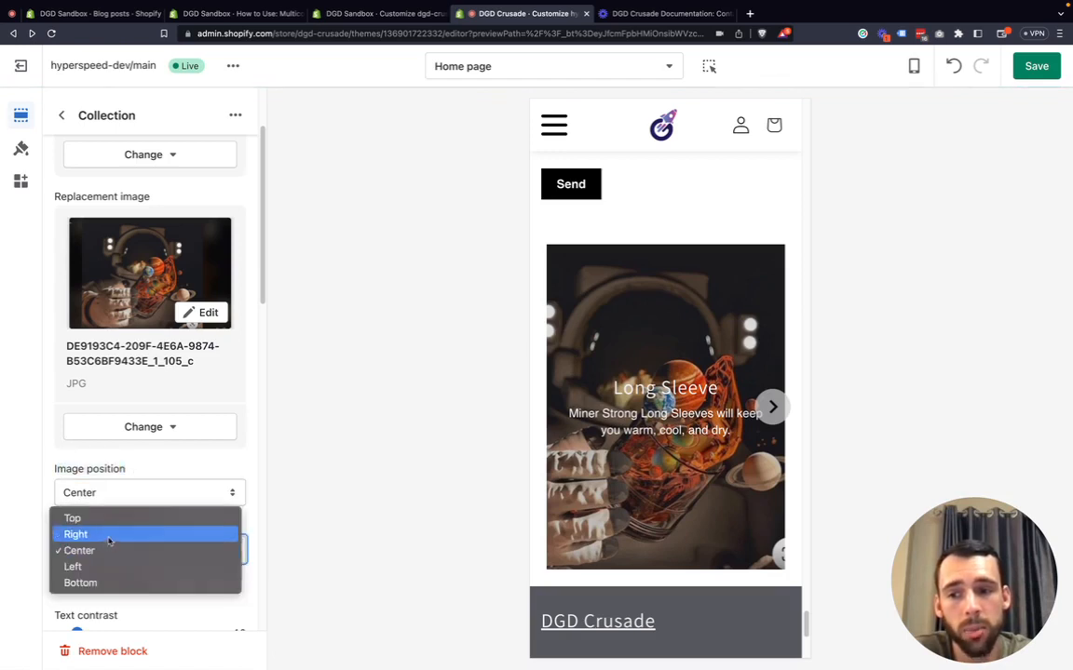
click(77, 534)
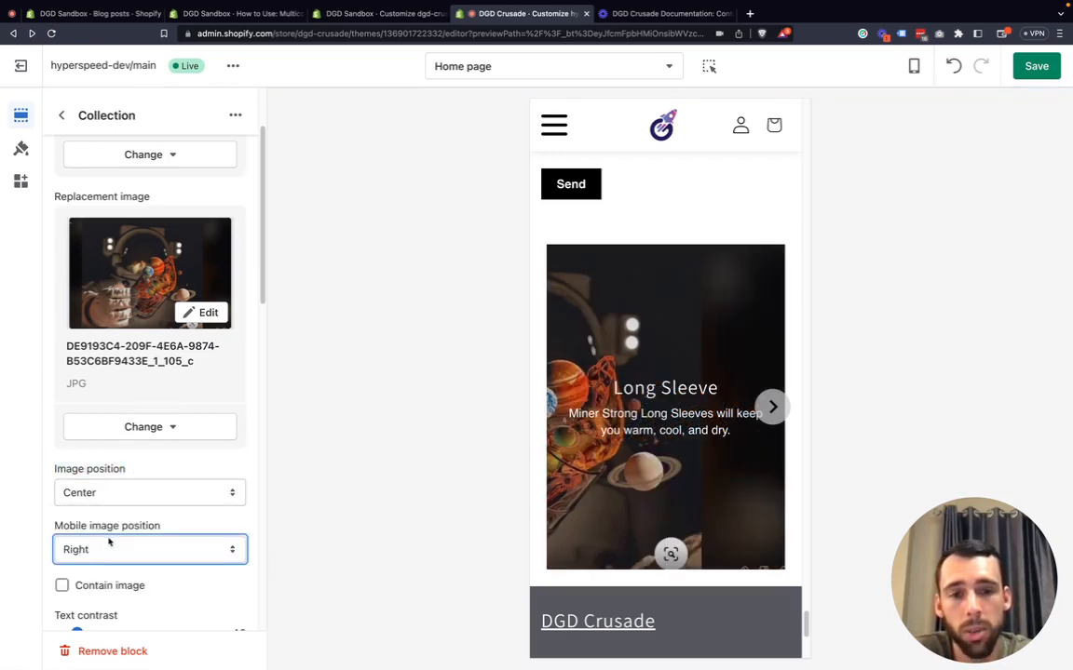
click(112, 555)
click(102, 582)
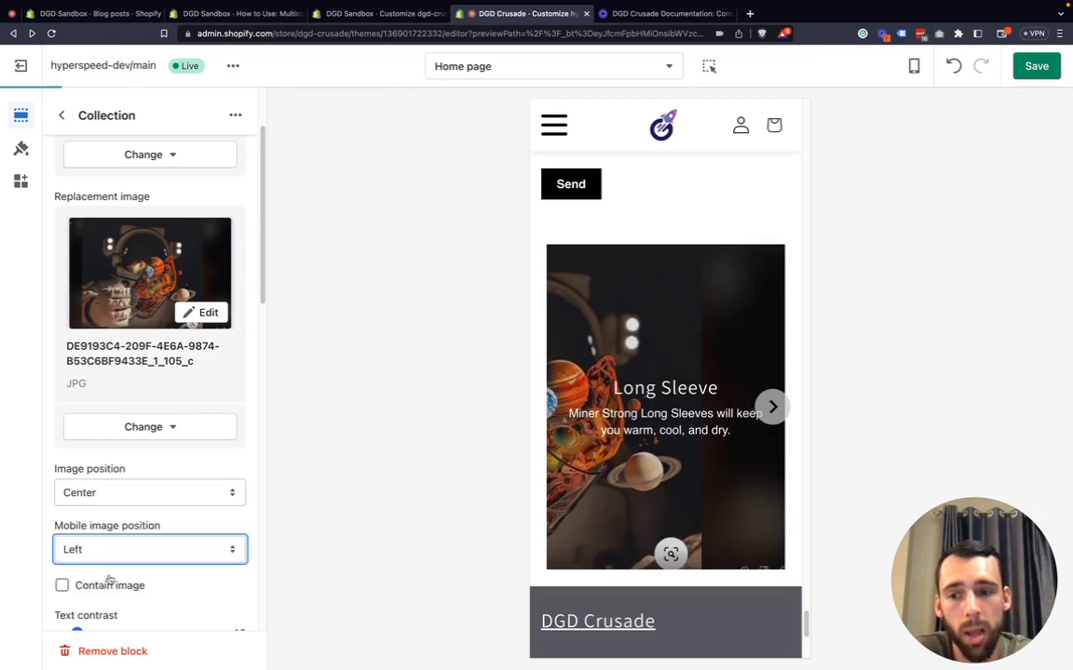
click(119, 553)
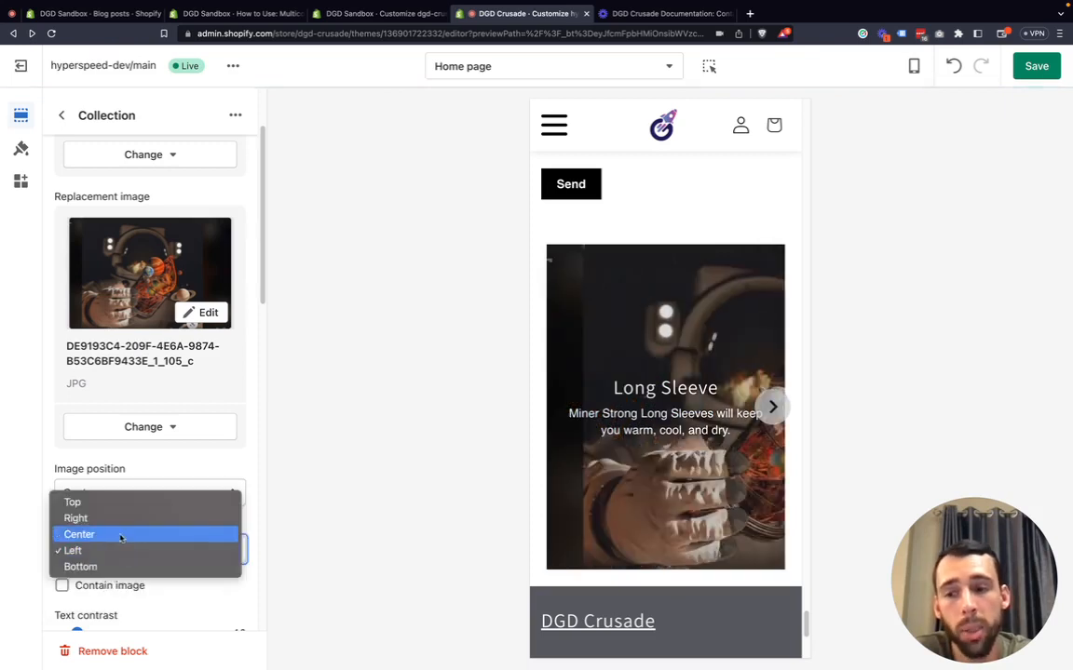
click(120, 523)
click(110, 547)
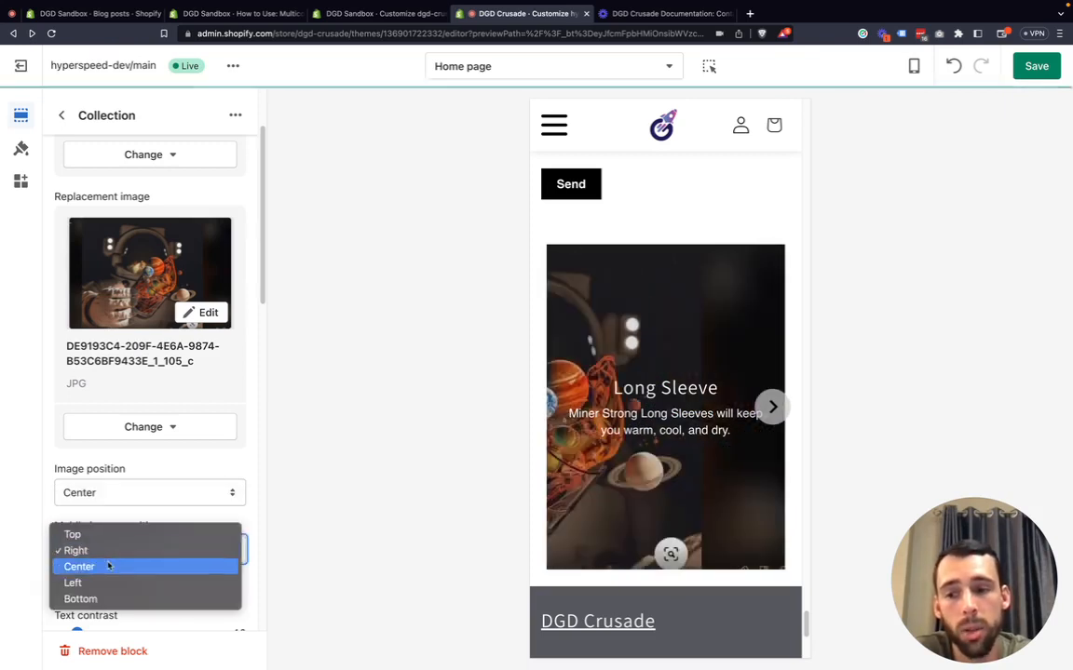
click(108, 566)
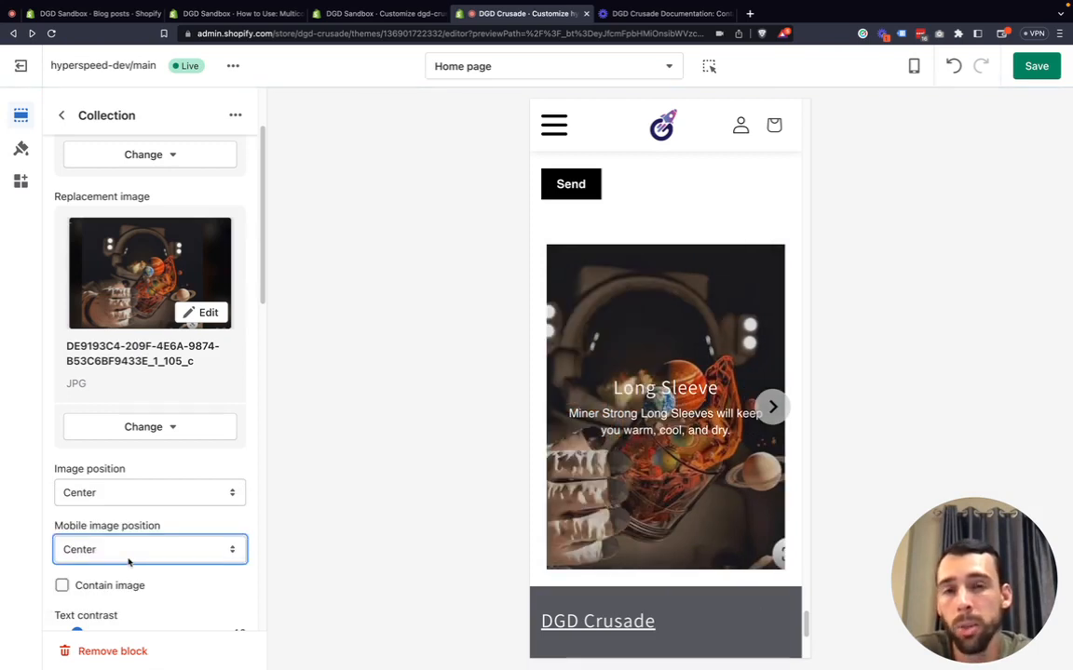
click(32, 541)
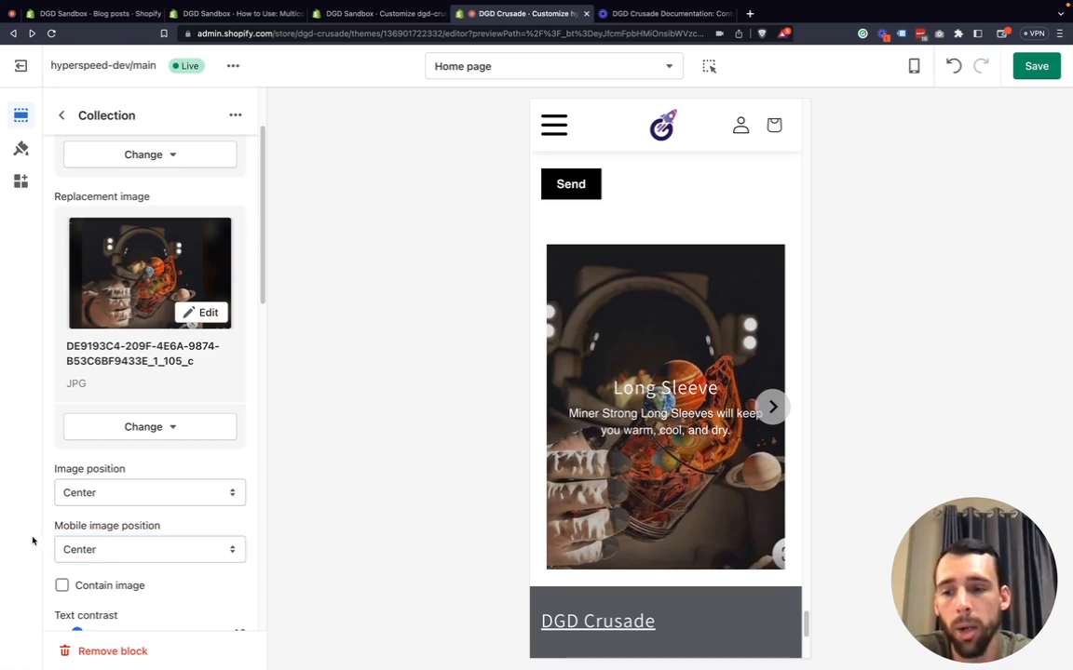
Remove the replacement image from the Long Sleeve block.
click(144, 427)
click(135, 526)
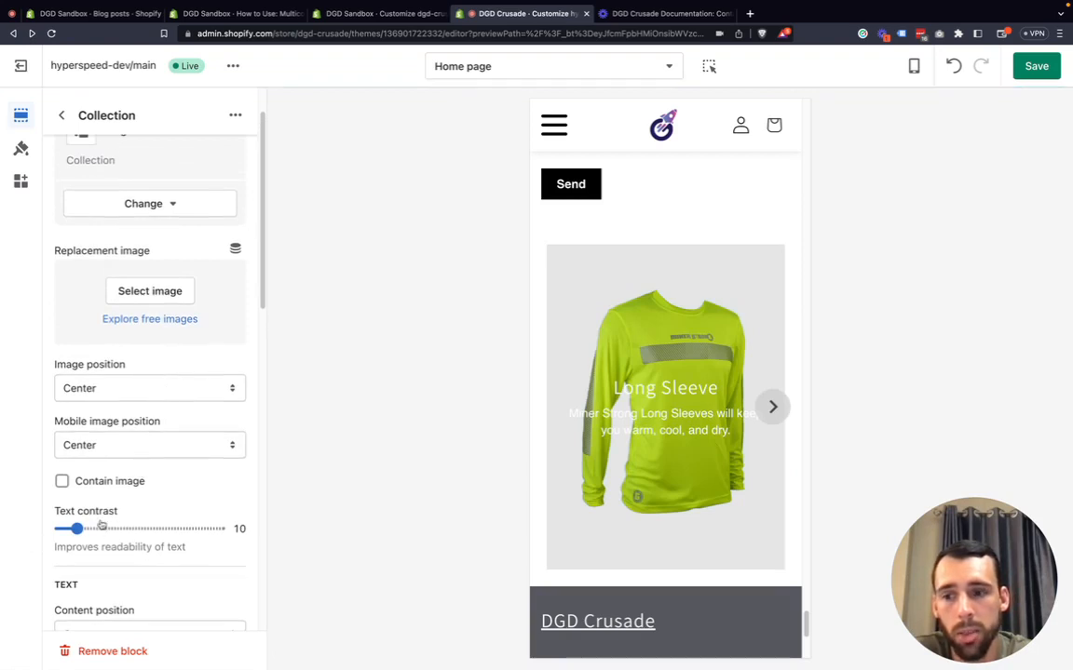
Toggle Contain image on and off twice to compare, leaving it off.
click(94, 485)
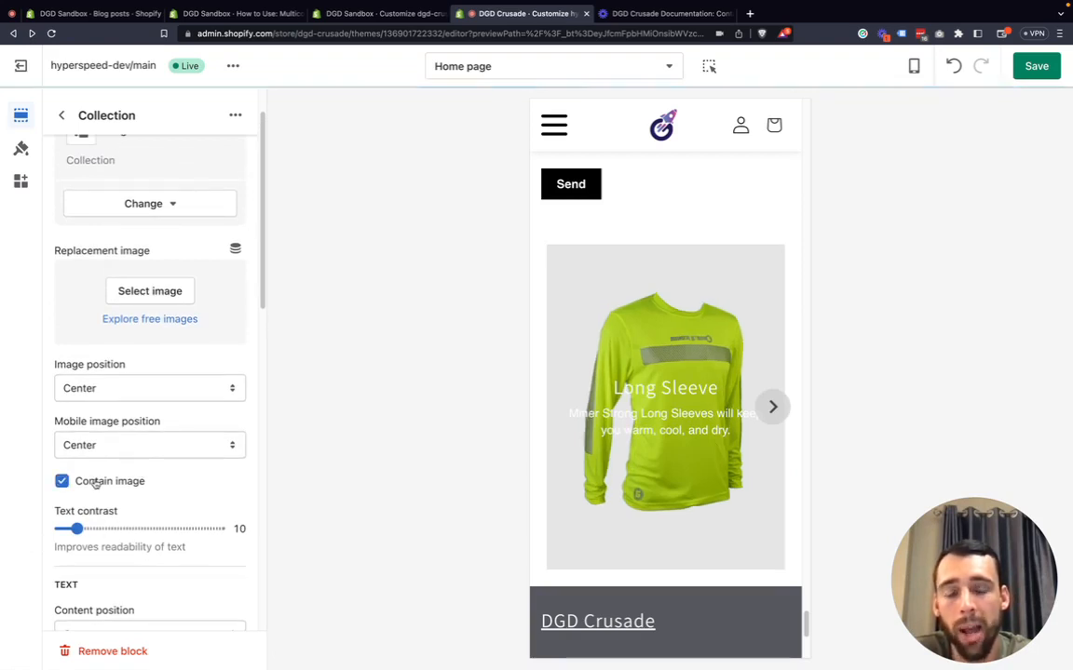
click(96, 485)
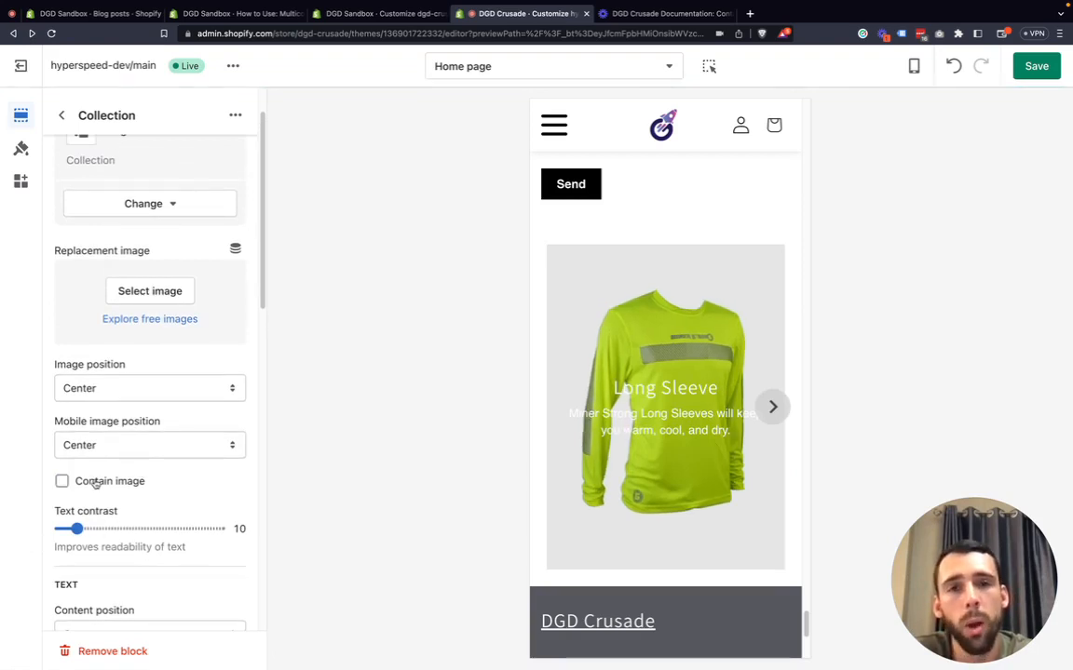
click(94, 485)
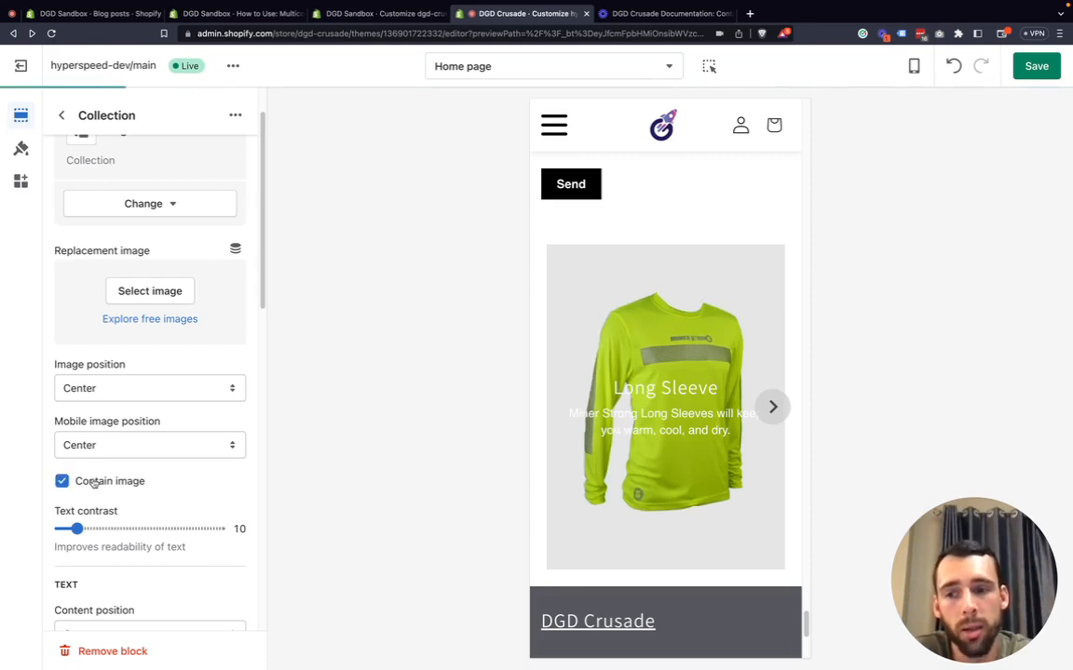
click(97, 485)
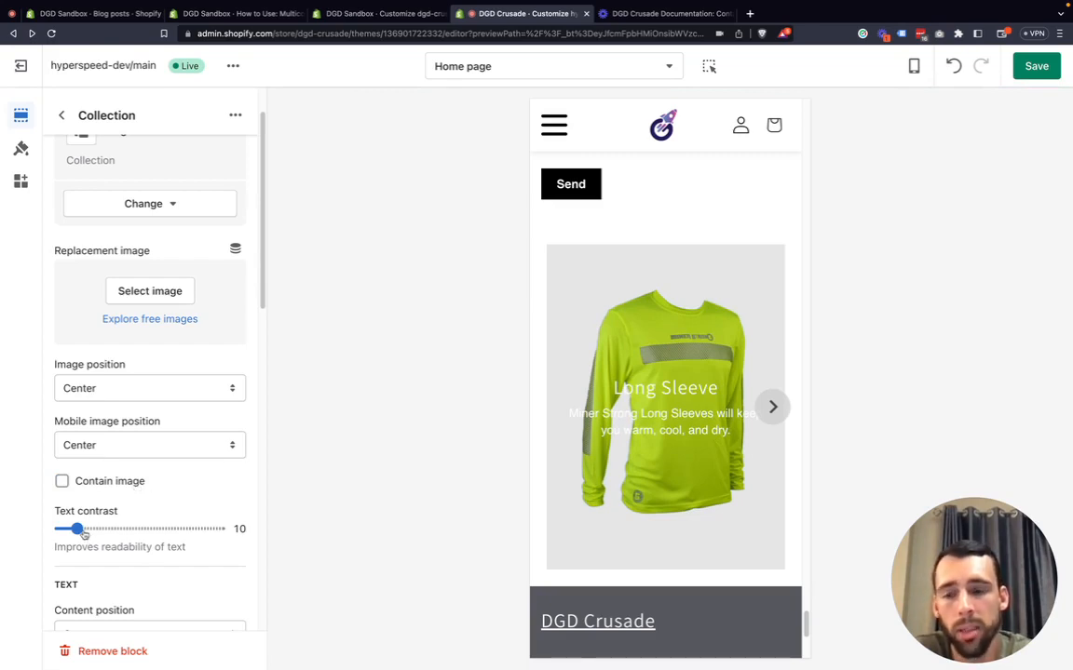
Raise the block's text contrast to 35.
drag(83, 533, 118, 529)
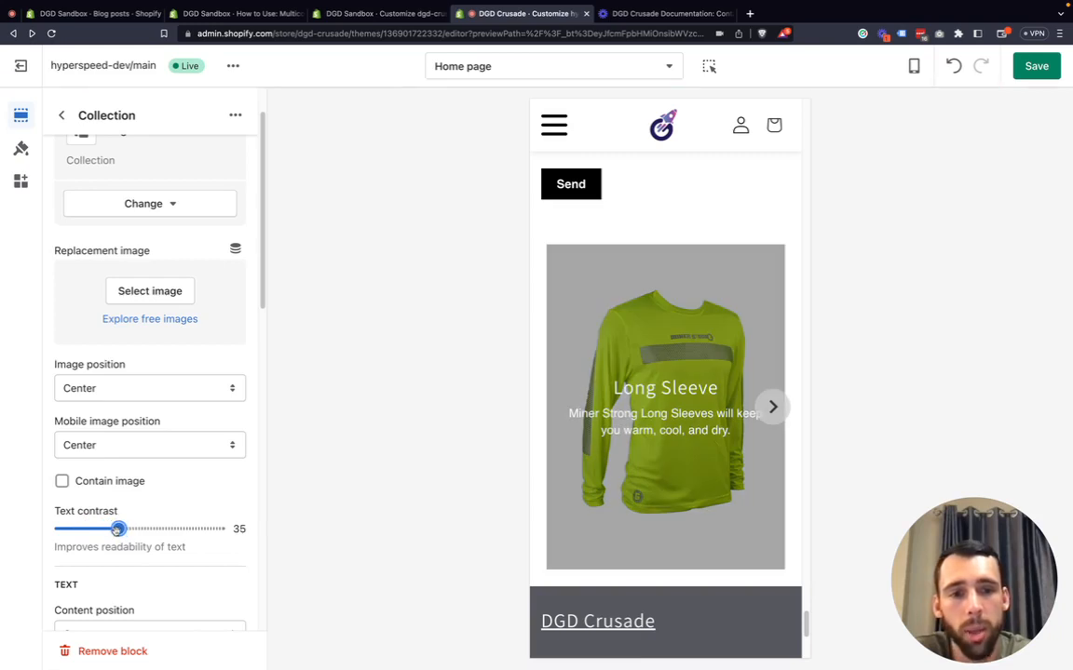
scroll(65, 529, down, 5)
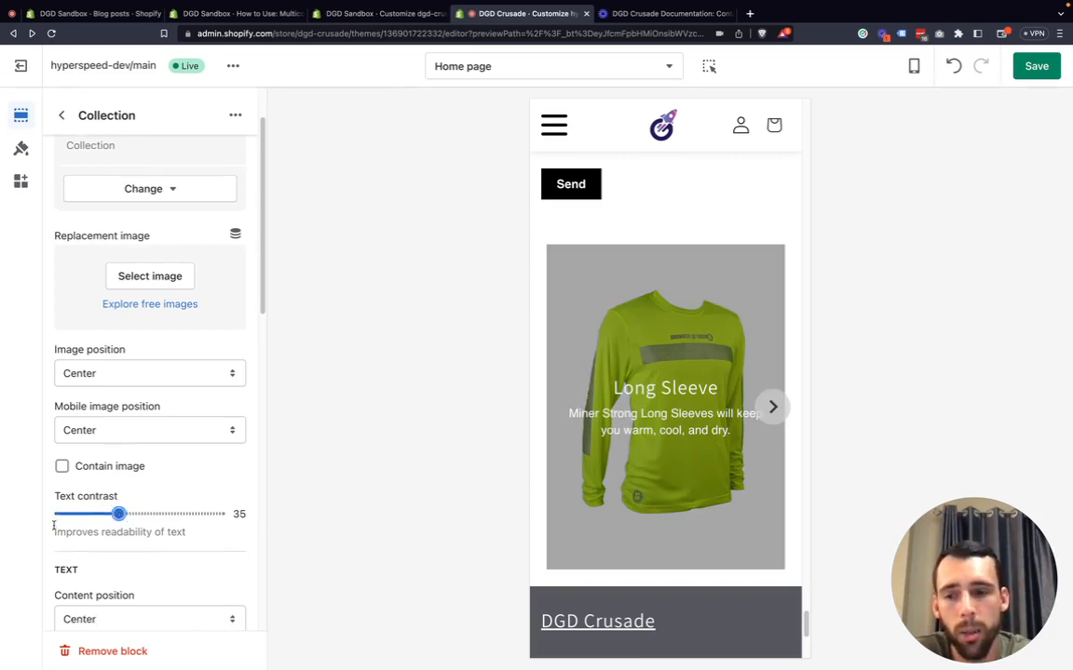
Set the block's content position to Bottom left after trying Left.
click(111, 430)
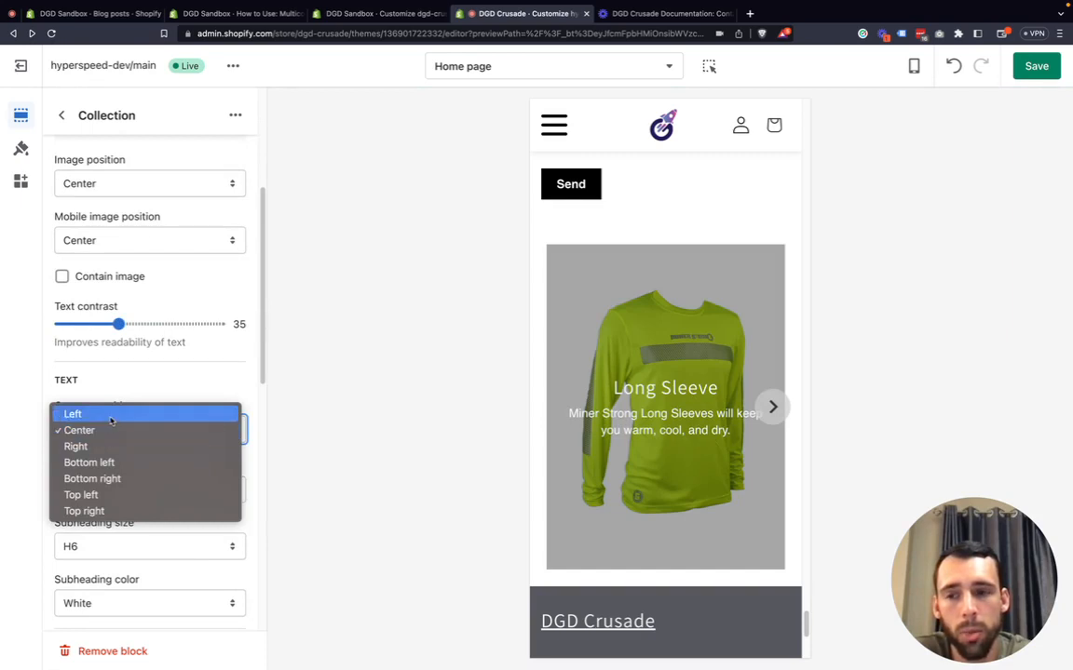
click(109, 419)
click(112, 431)
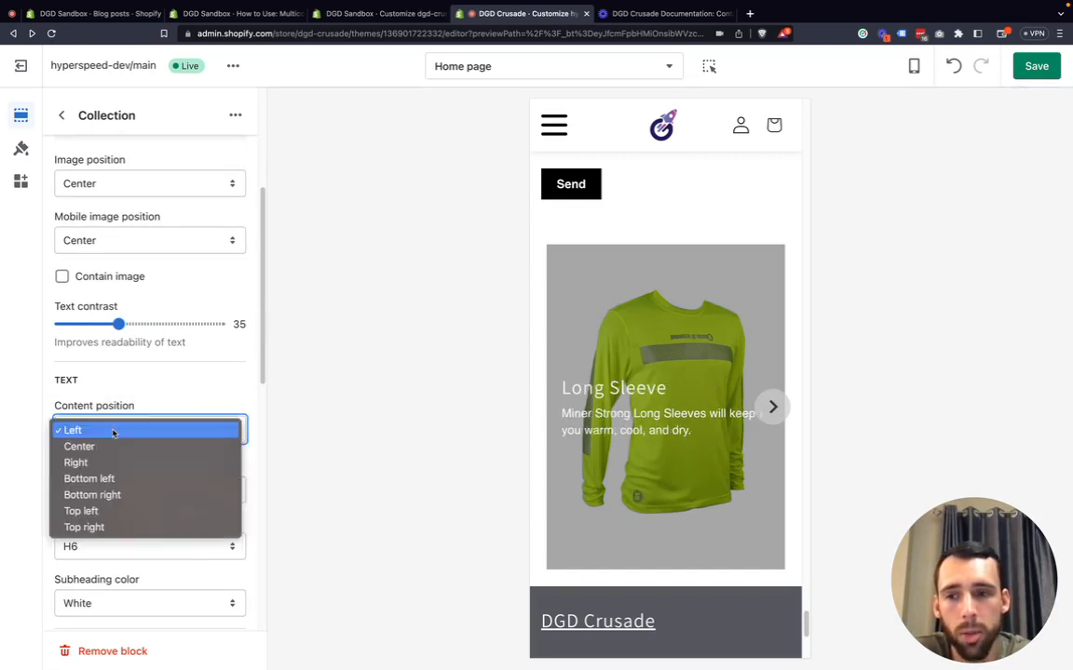
click(116, 479)
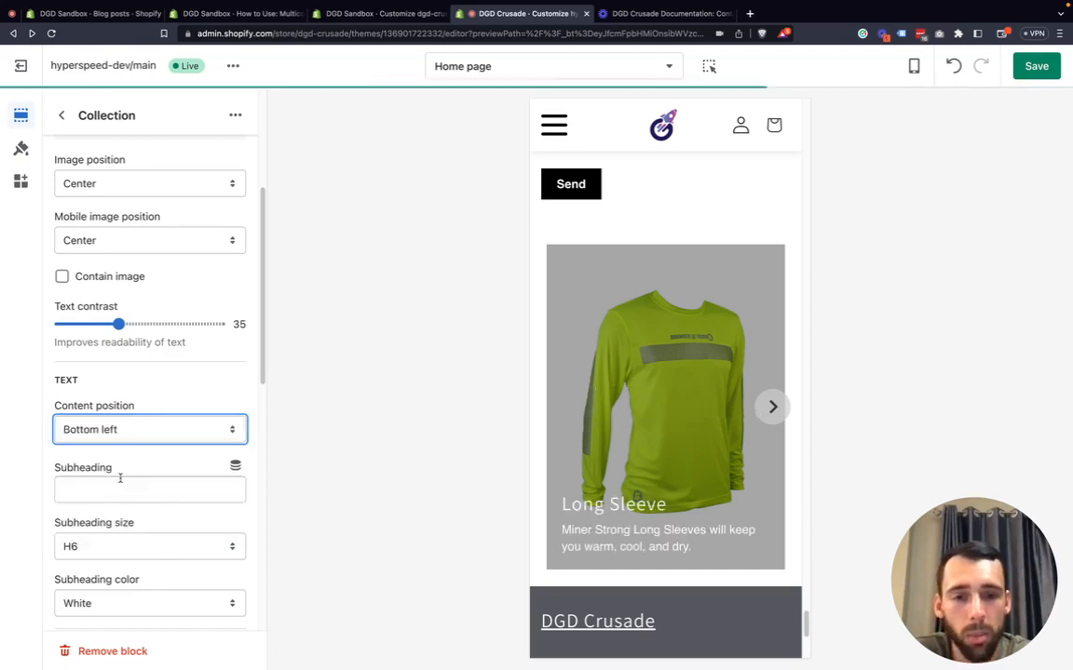
Enter "subheading" as the block's subheading text.
scroll(52, 500, down, 1)
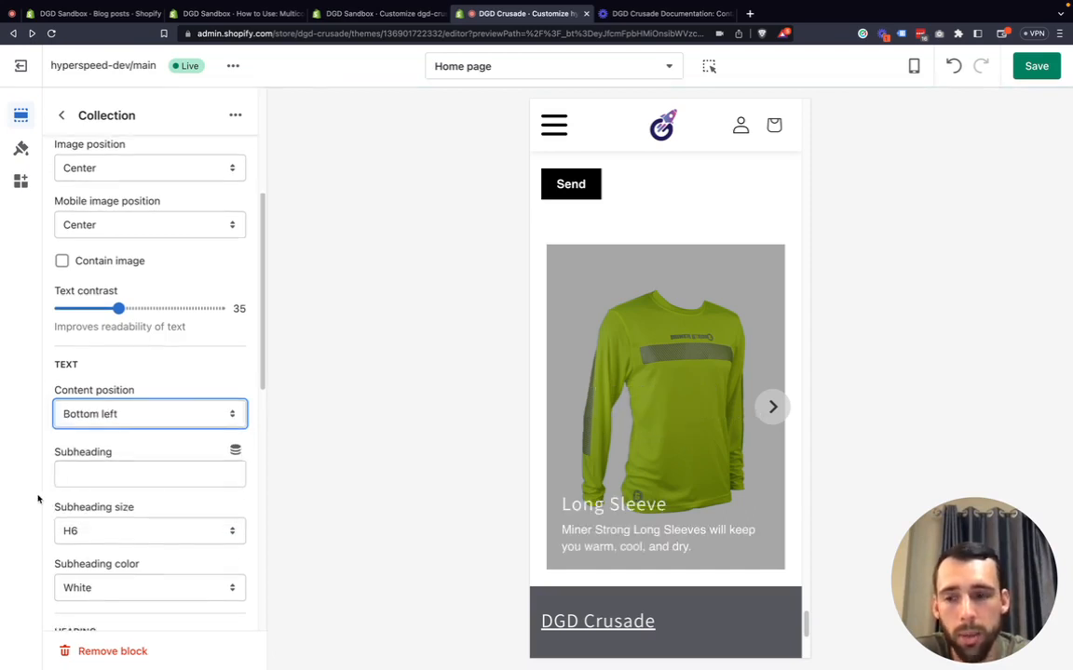
click(84, 472)
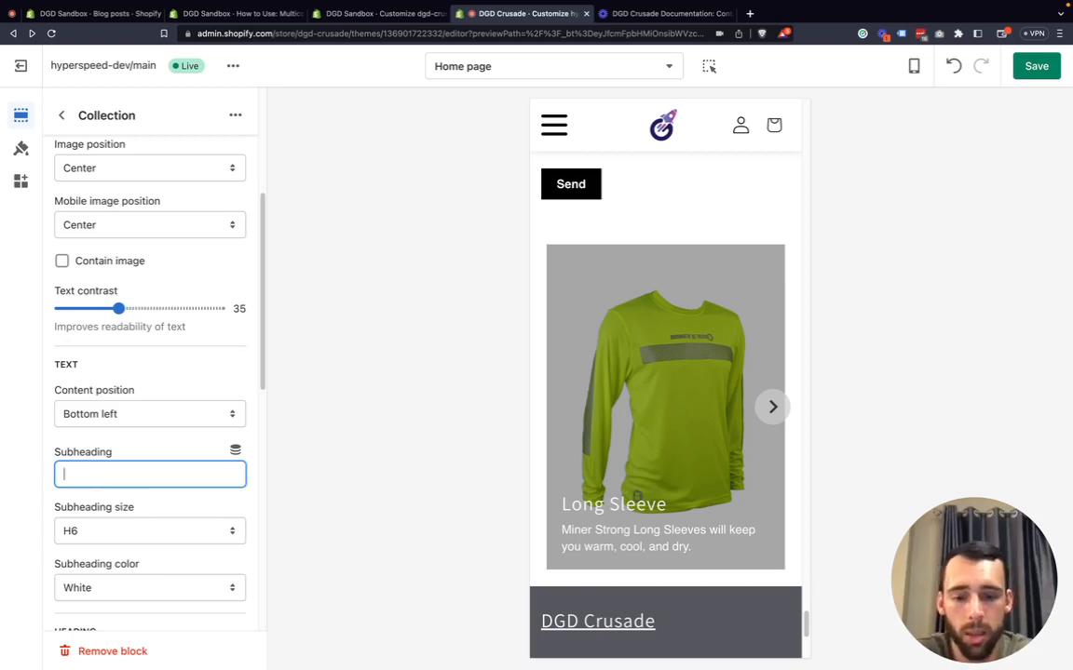
text(subheading)
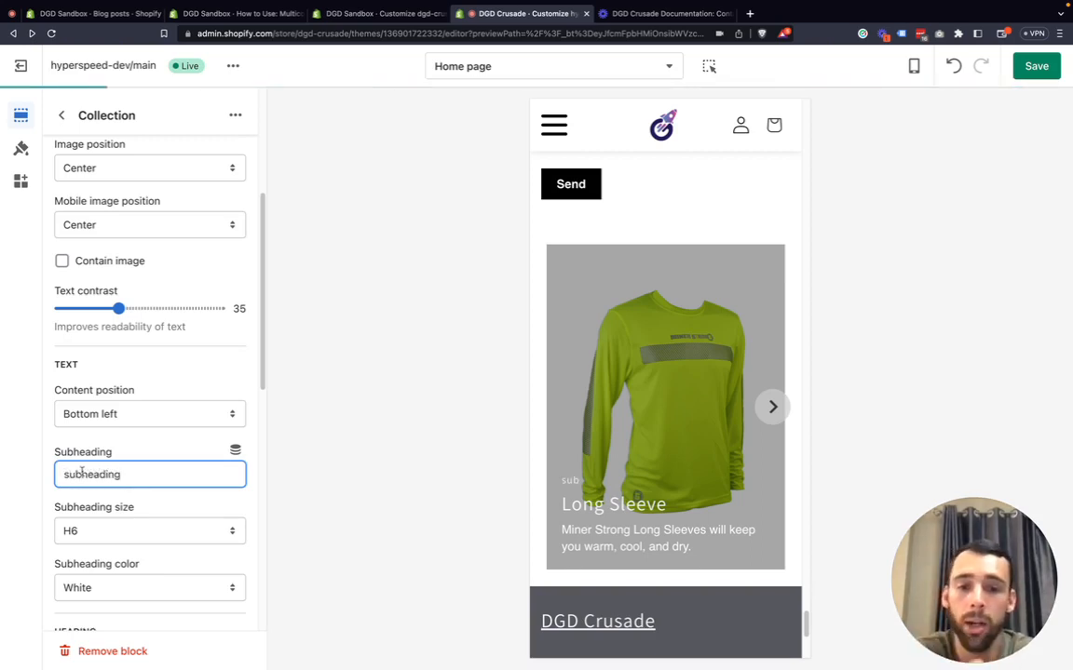
Try the subheading size H1, then set it back to H6.
scroll(107, 498, down, 3)
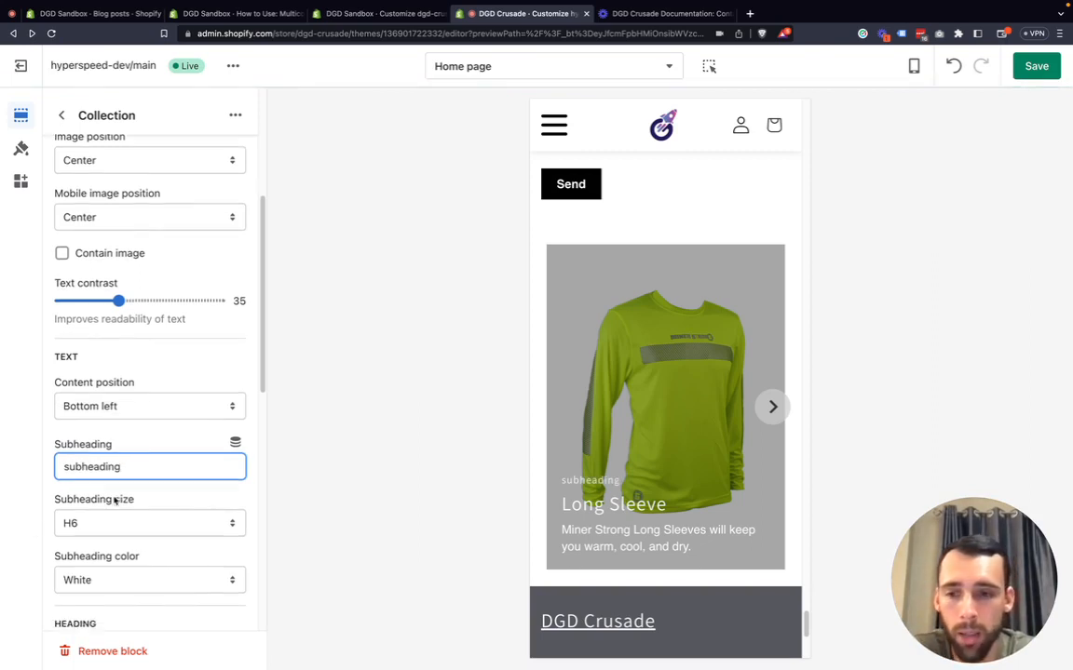
click(98, 500)
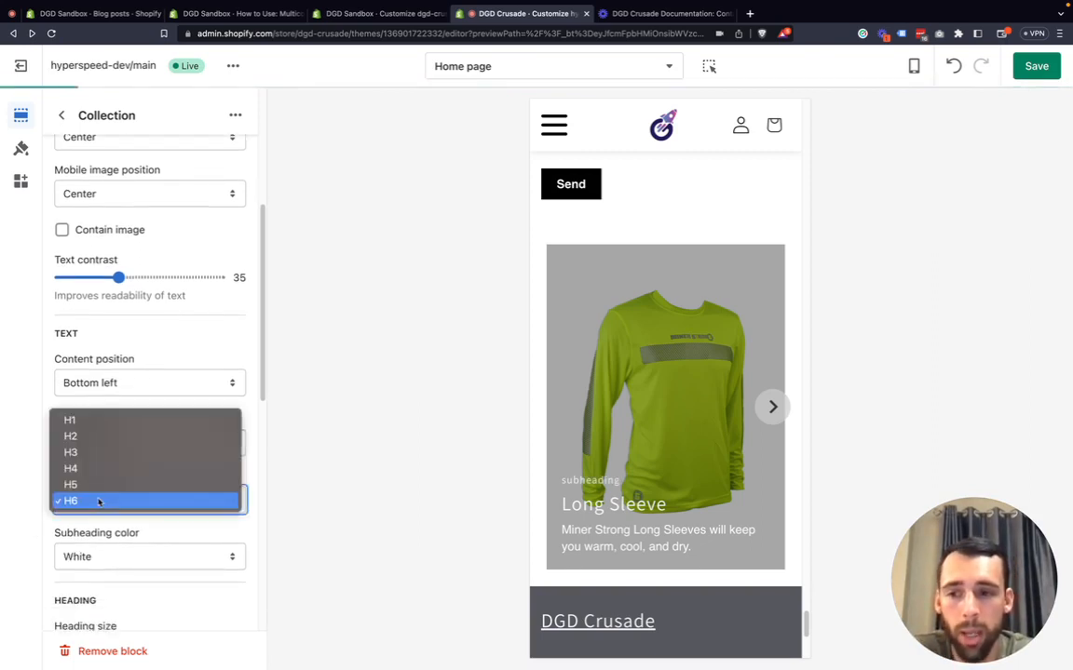
click(90, 418)
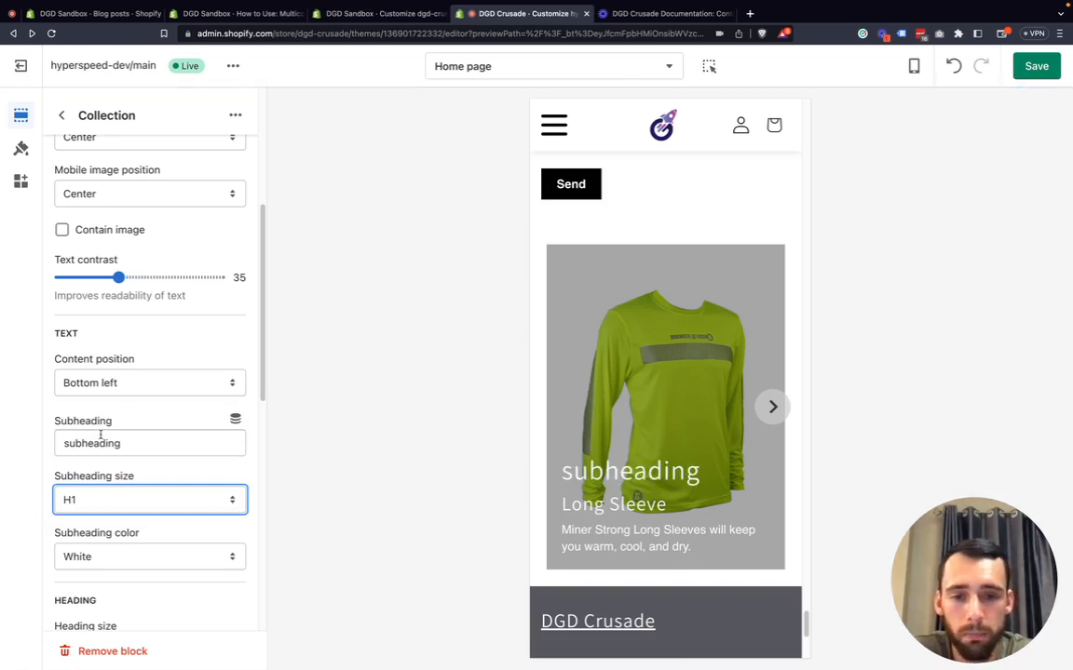
click(92, 499)
click(92, 581)
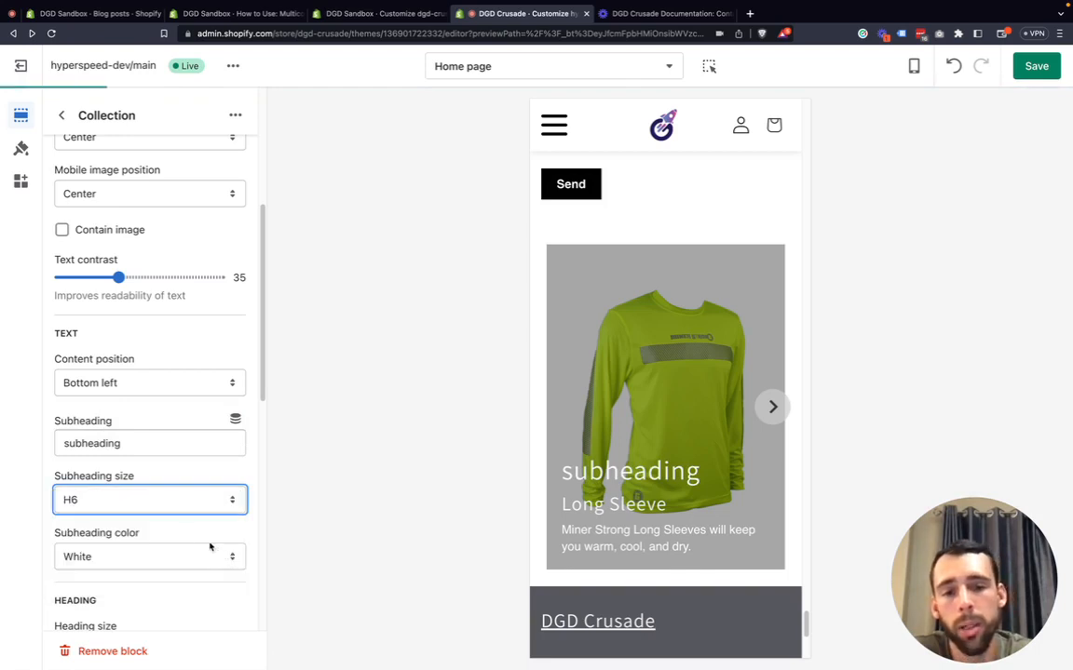
Set the block's heading size to H1 after browsing the subheading color options.
scroll(139, 522, down, 1)
scroll(102, 532, down, 2)
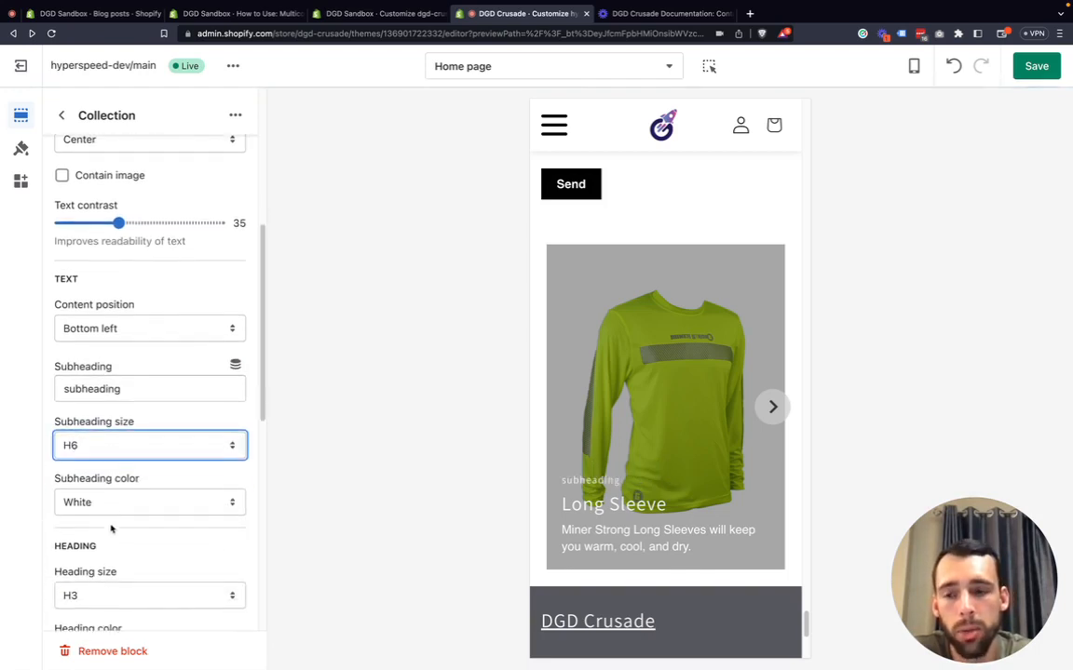
click(111, 503)
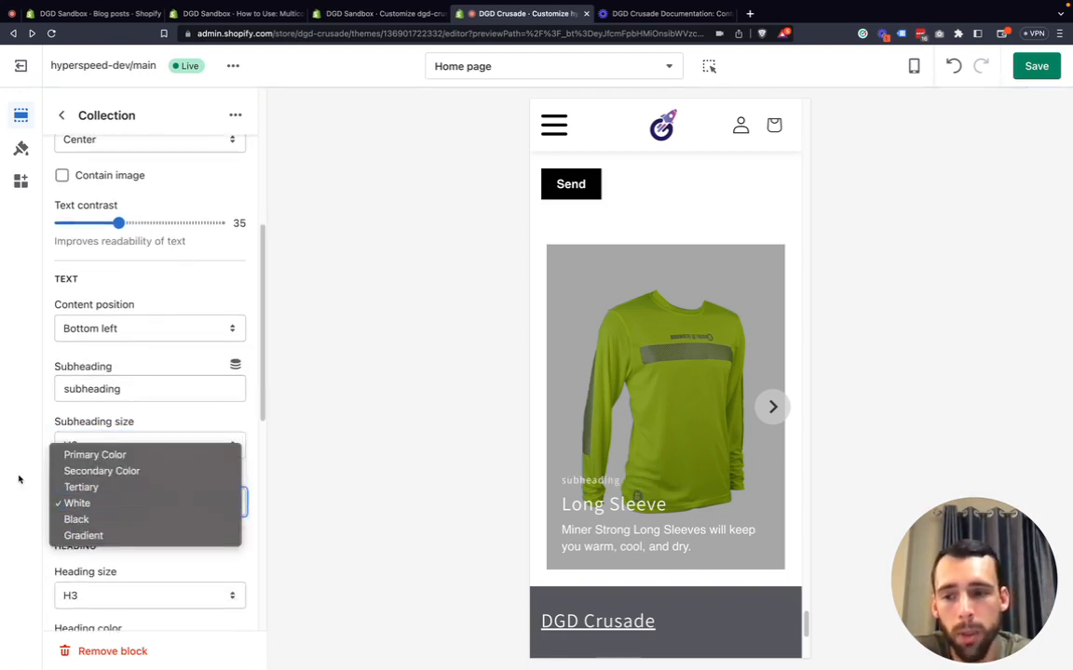
click(17, 433)
scroll(98, 479, down, 5)
click(116, 313)
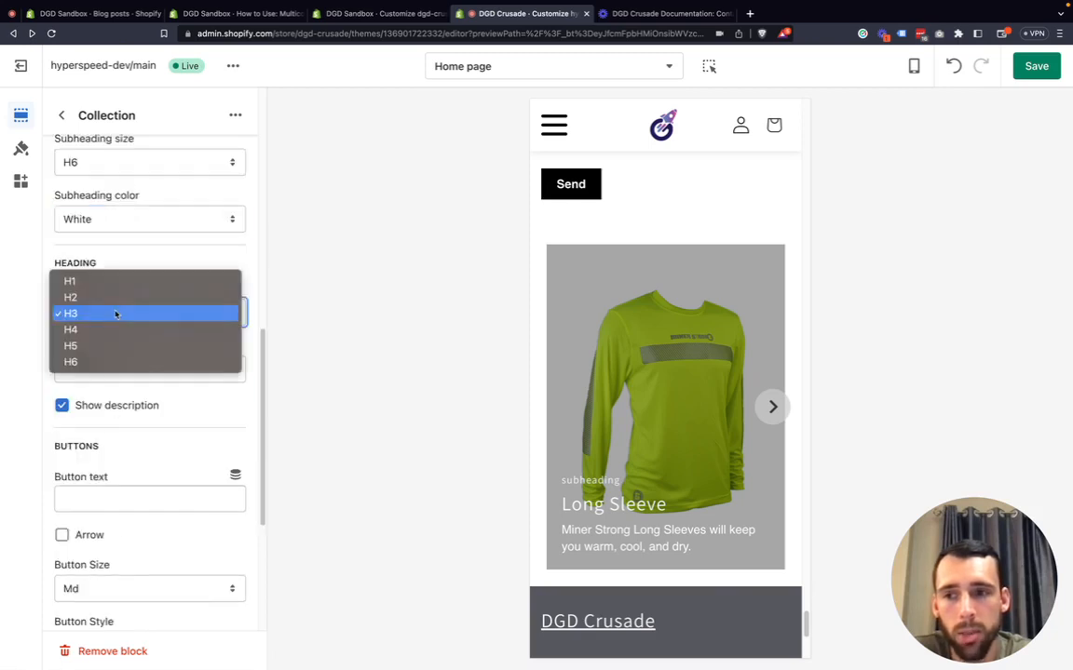
click(686, 512)
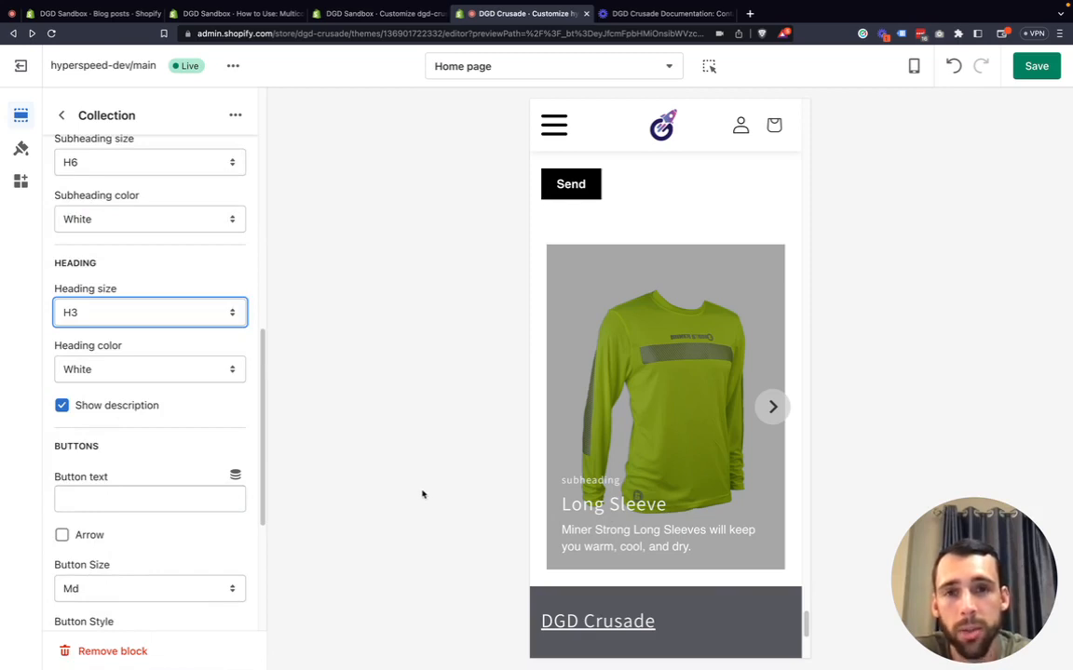
click(121, 313)
click(117, 281)
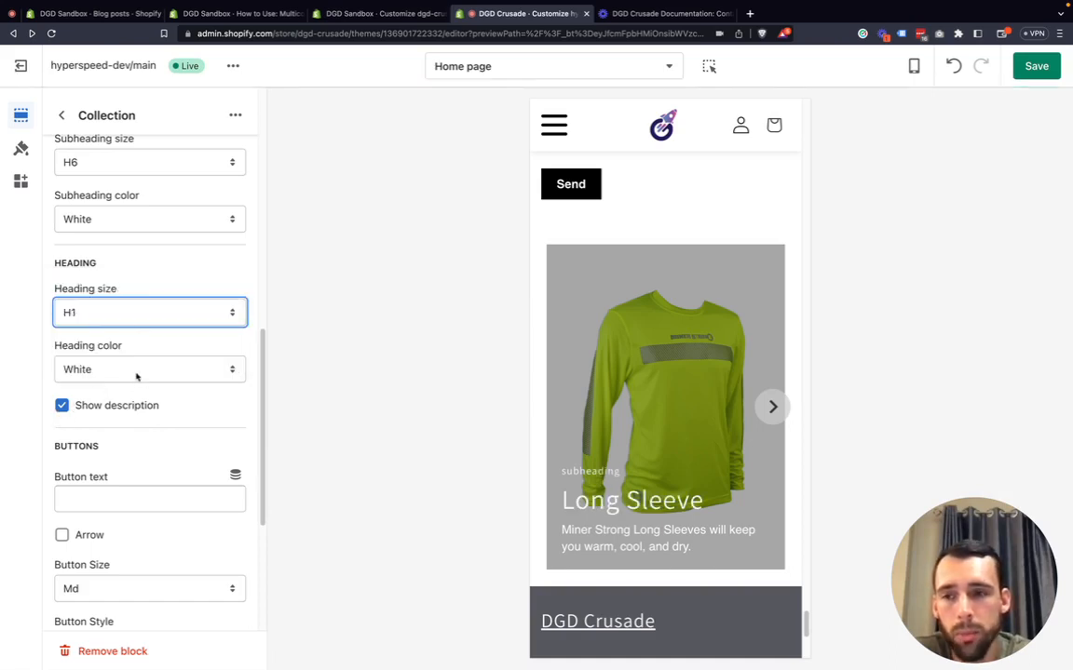
Toggle Show description off and back on to compare the block's description.
click(100, 376)
click(56, 416)
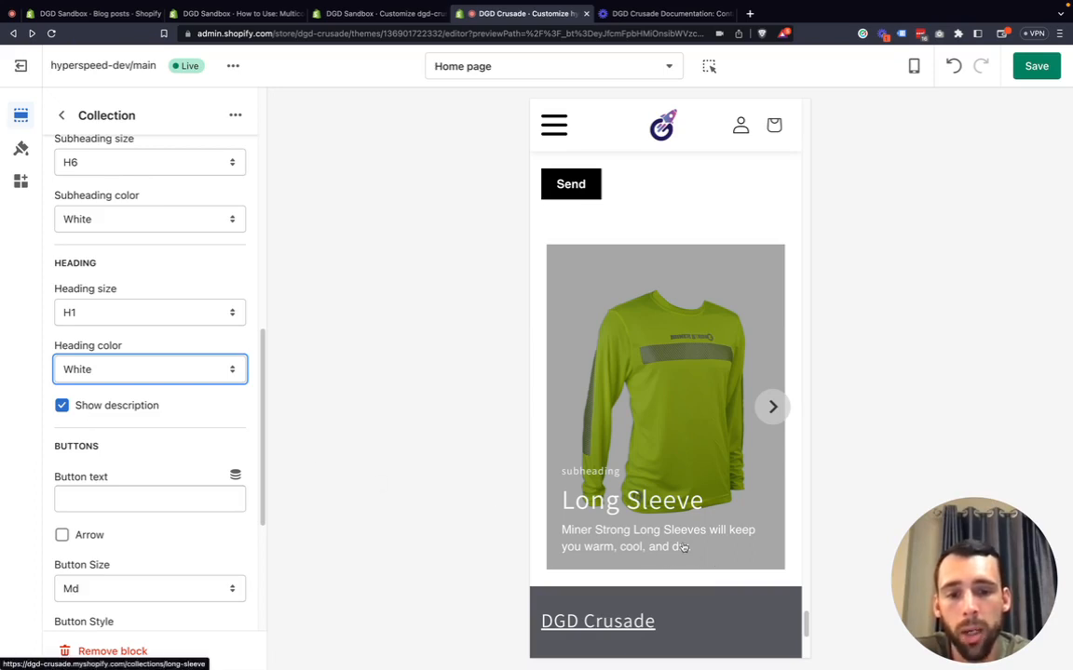
click(110, 410)
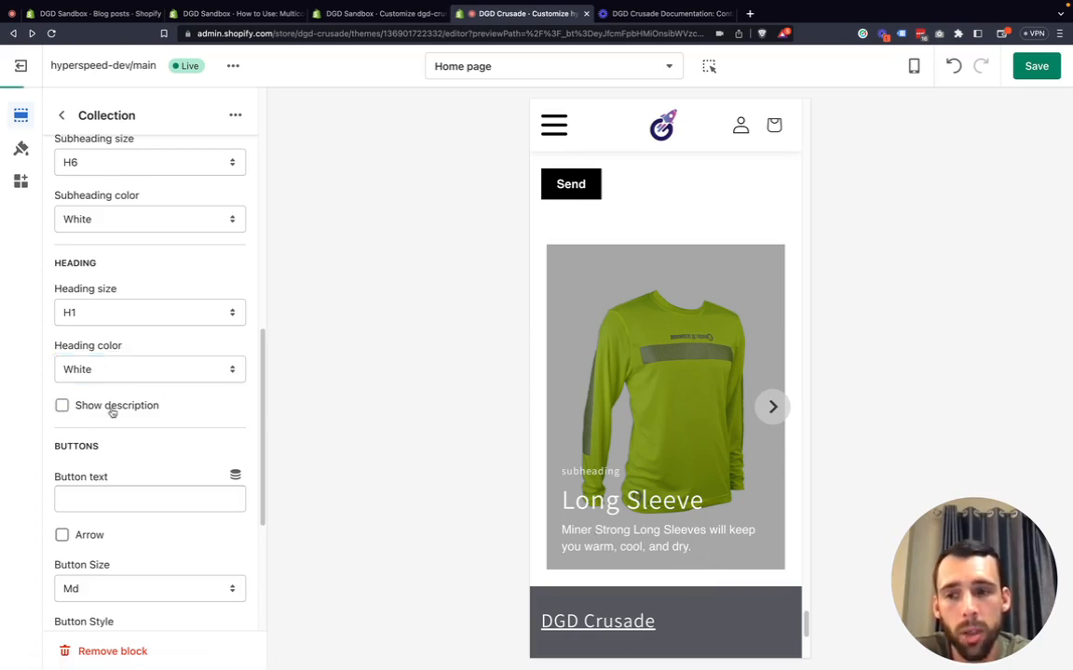
click(112, 410)
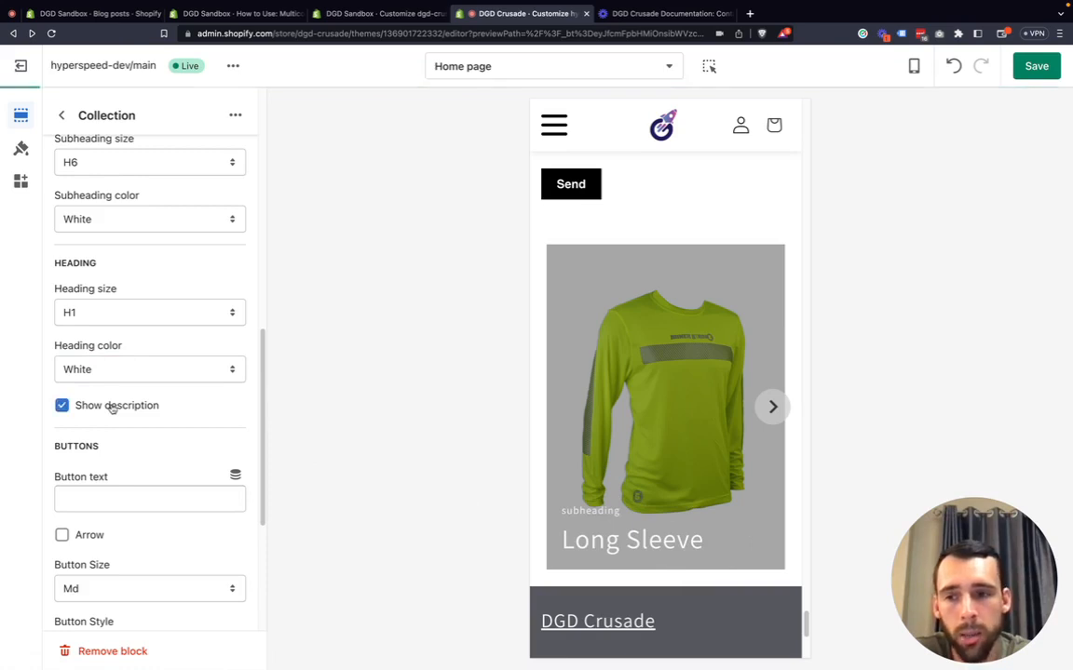
Enter "Button" as the block's button text, toggling the arrow on and off again.
scroll(130, 433, down, 3)
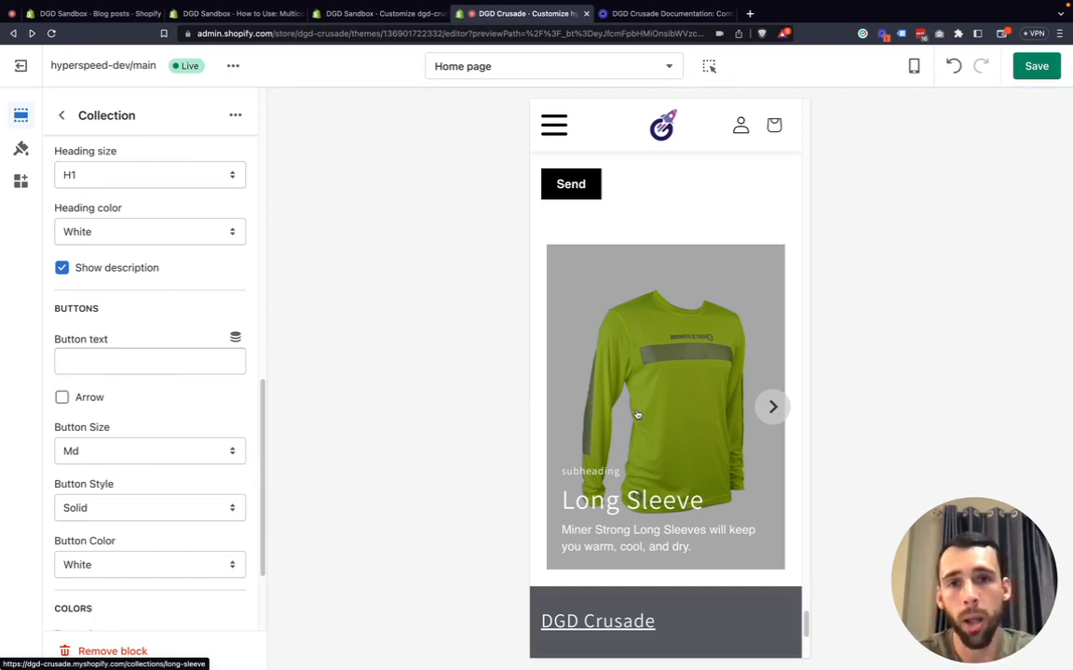
click(176, 365)
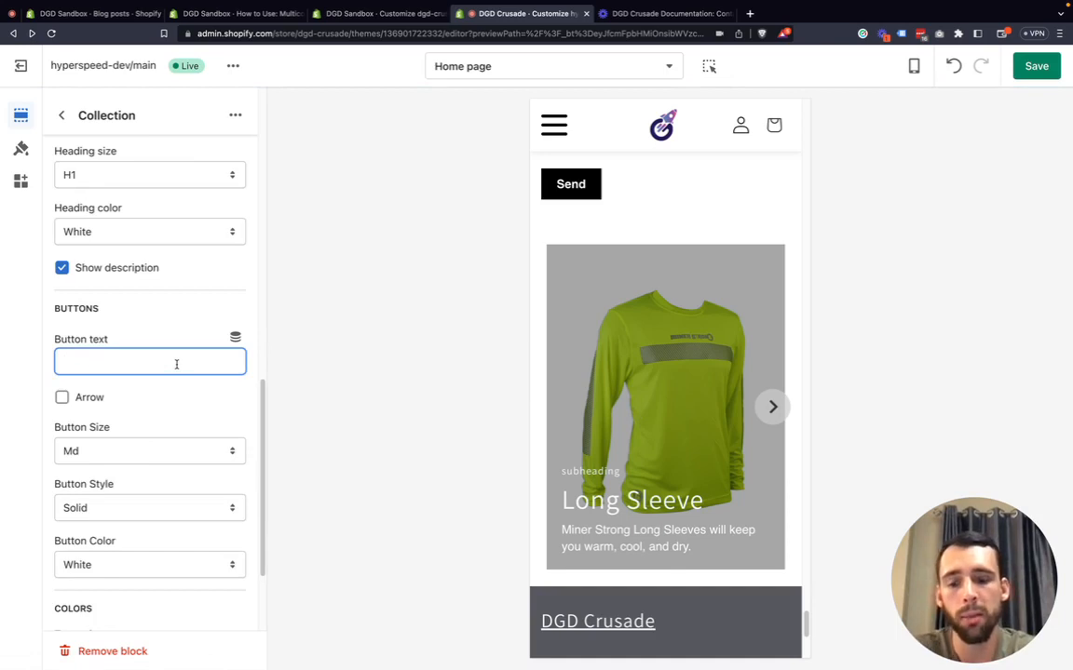
text(Button)
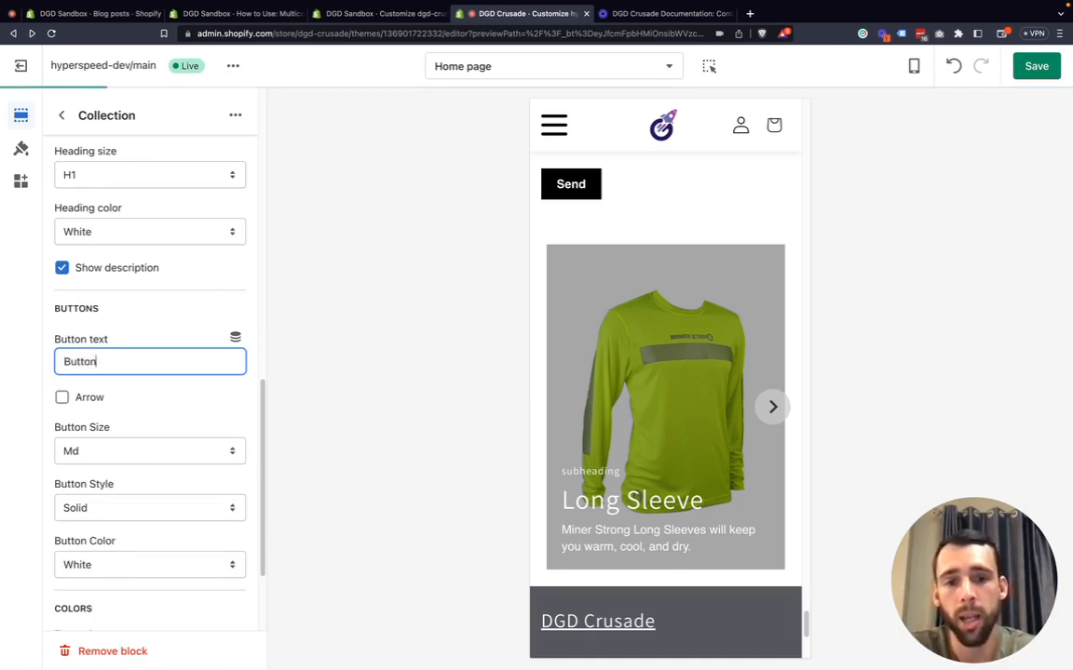
click(79, 397)
click(81, 398)
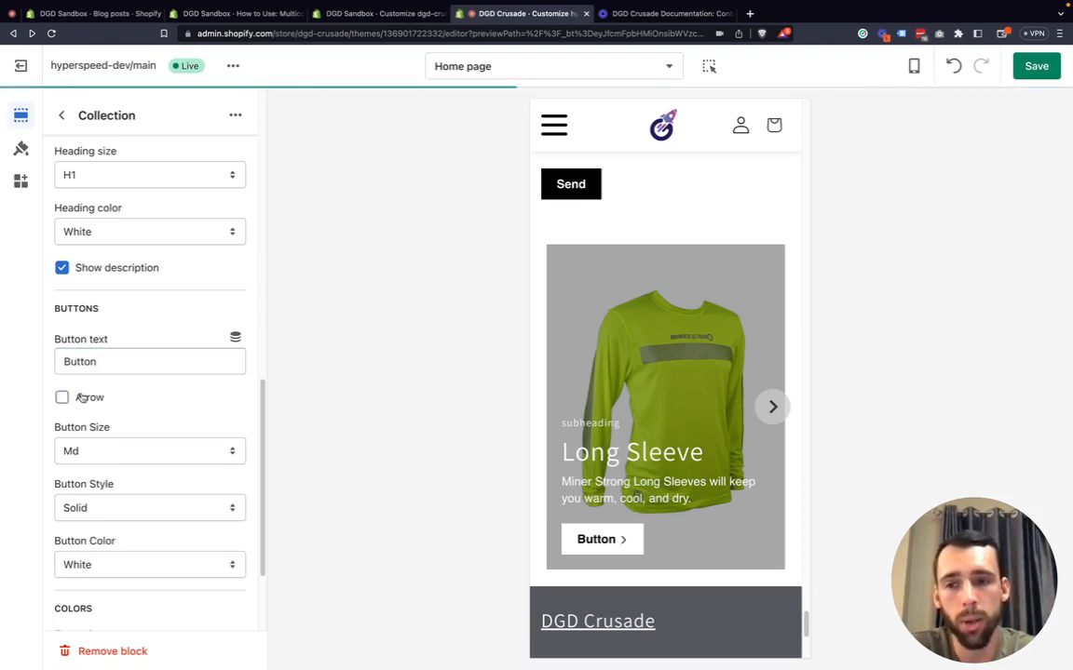
Set the button size to Xs after trying Lg.
click(101, 451)
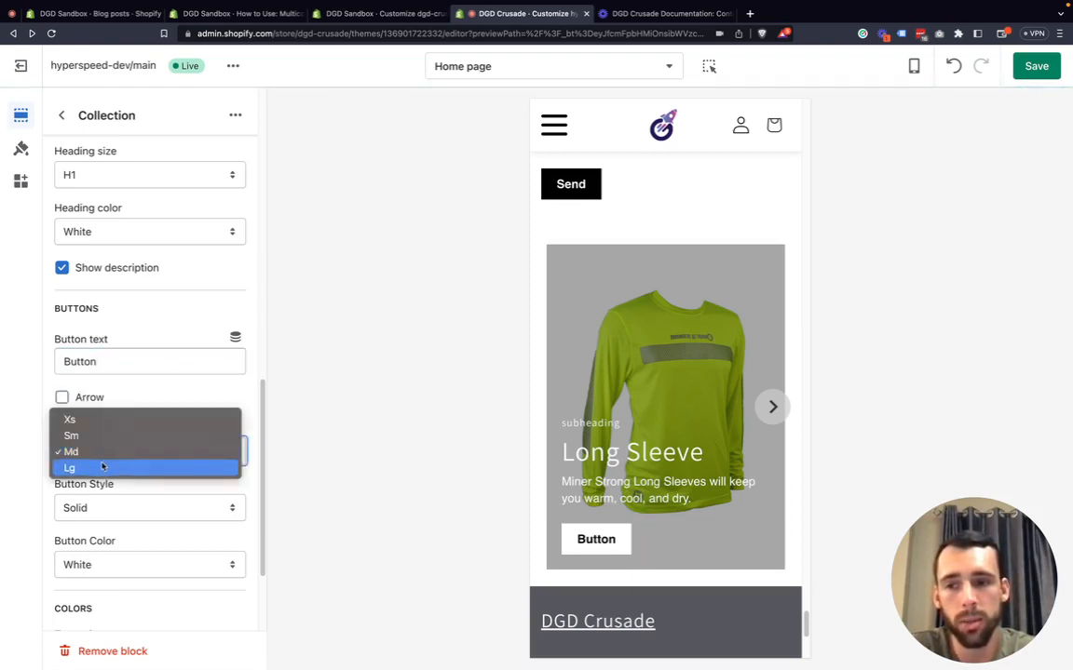
click(103, 467)
click(102, 453)
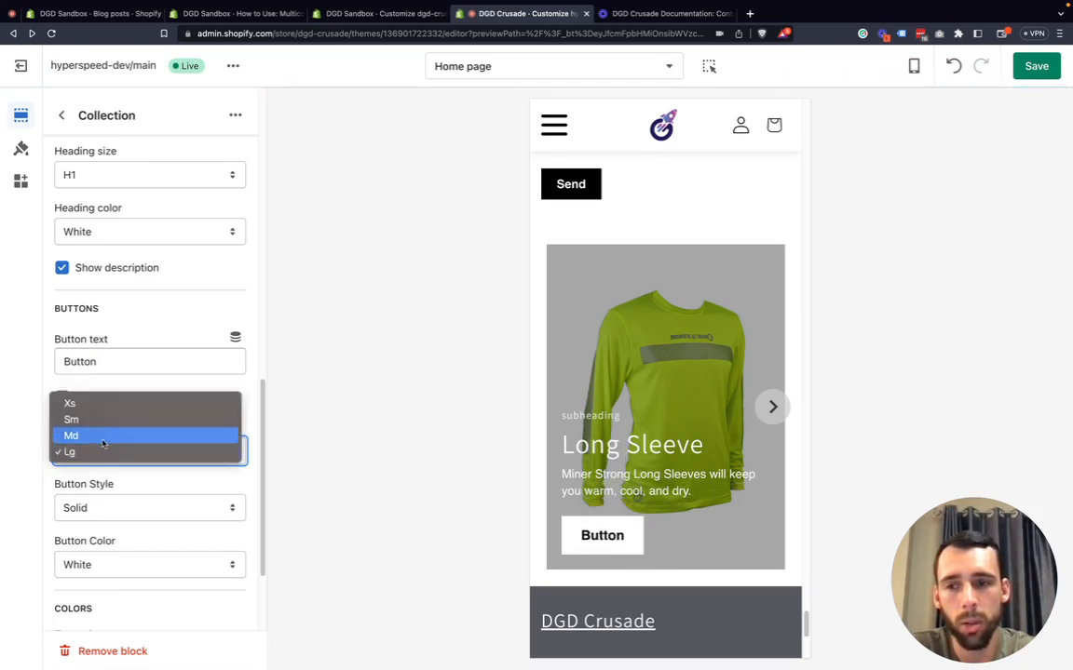
click(106, 404)
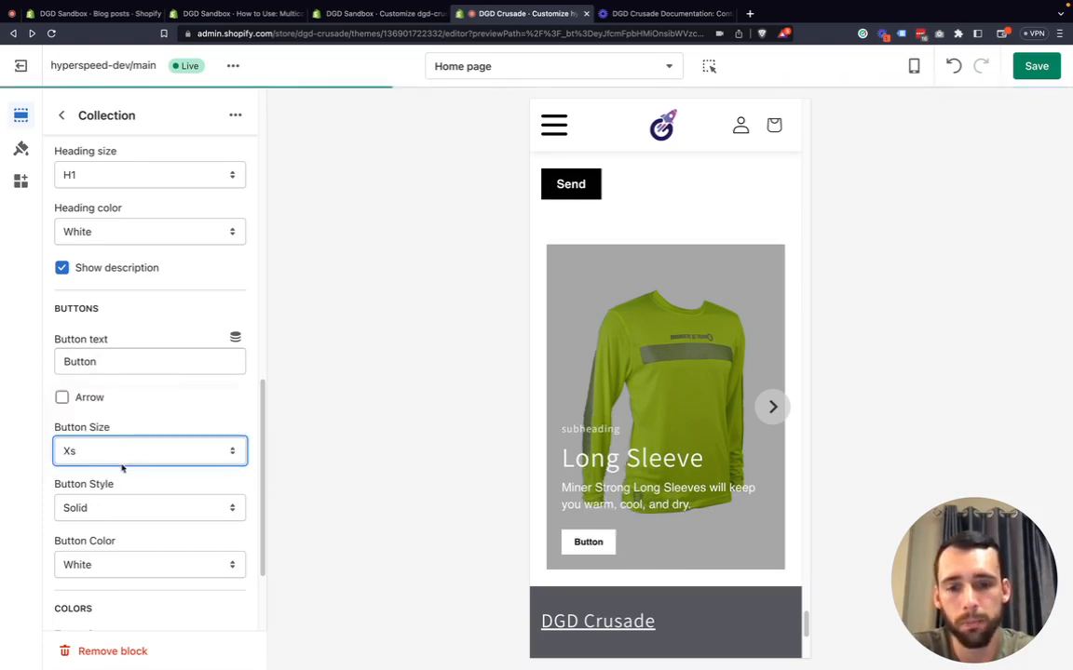
Try the Outline and Simple button styles, returning to Solid.
click(113, 507)
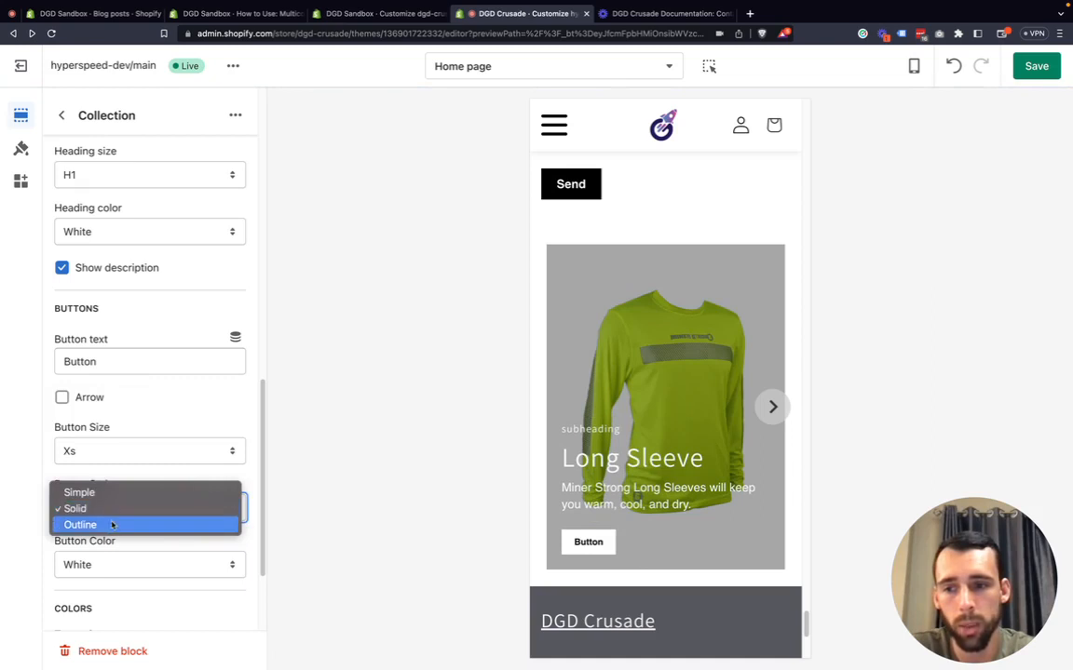
click(114, 524)
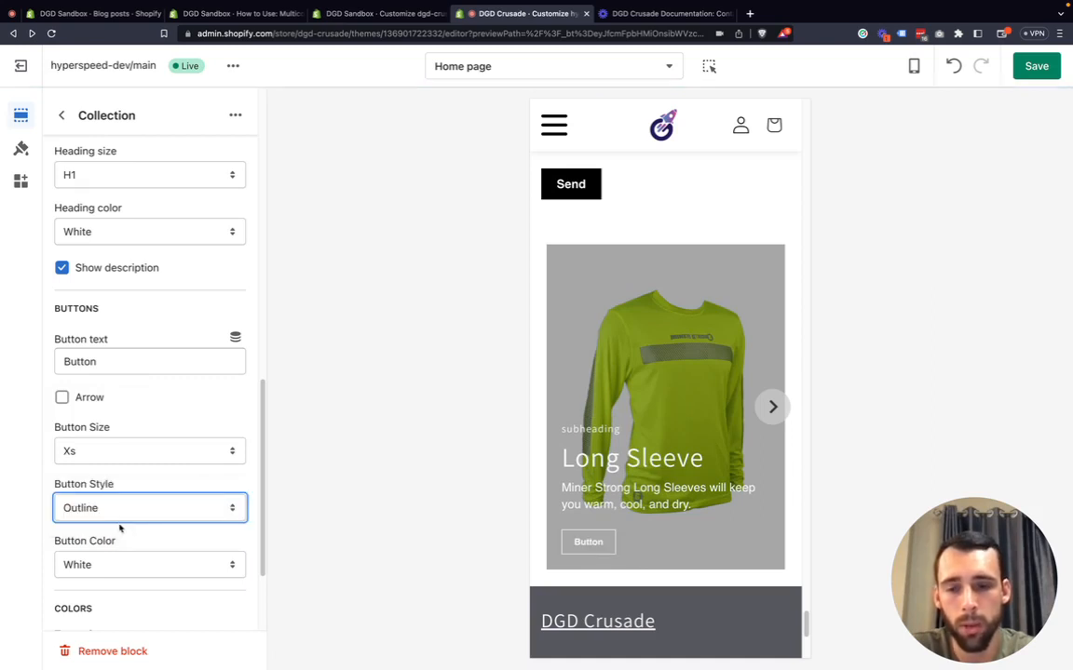
click(118, 517)
click(115, 479)
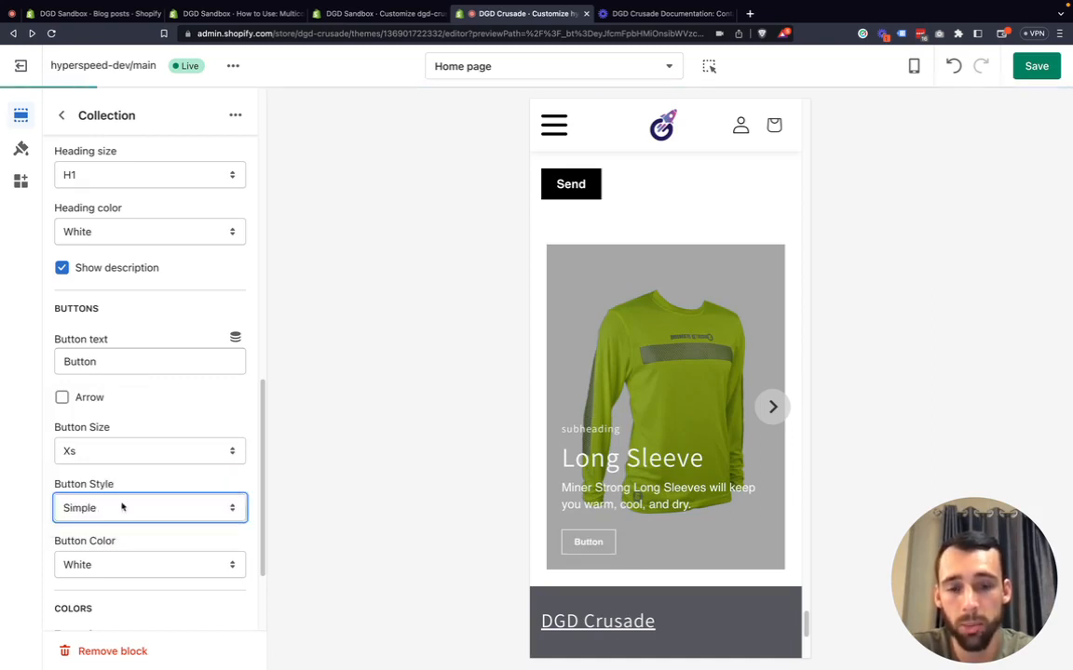
click(117, 508)
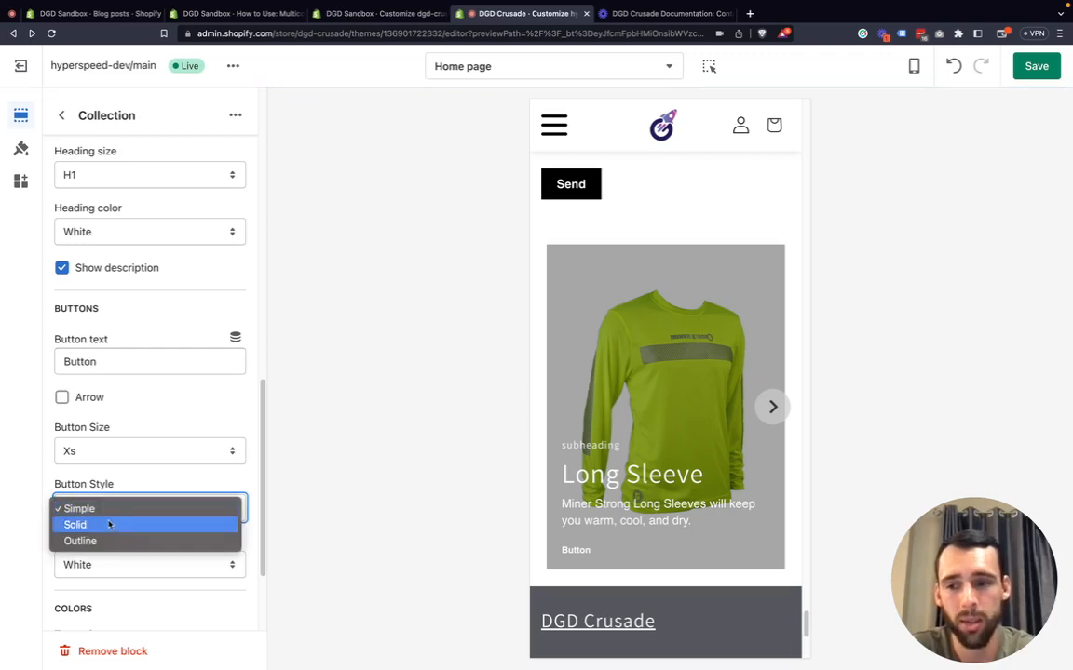
click(108, 525)
Review the button color and heading size options without changing them.
scroll(134, 549, down, 3)
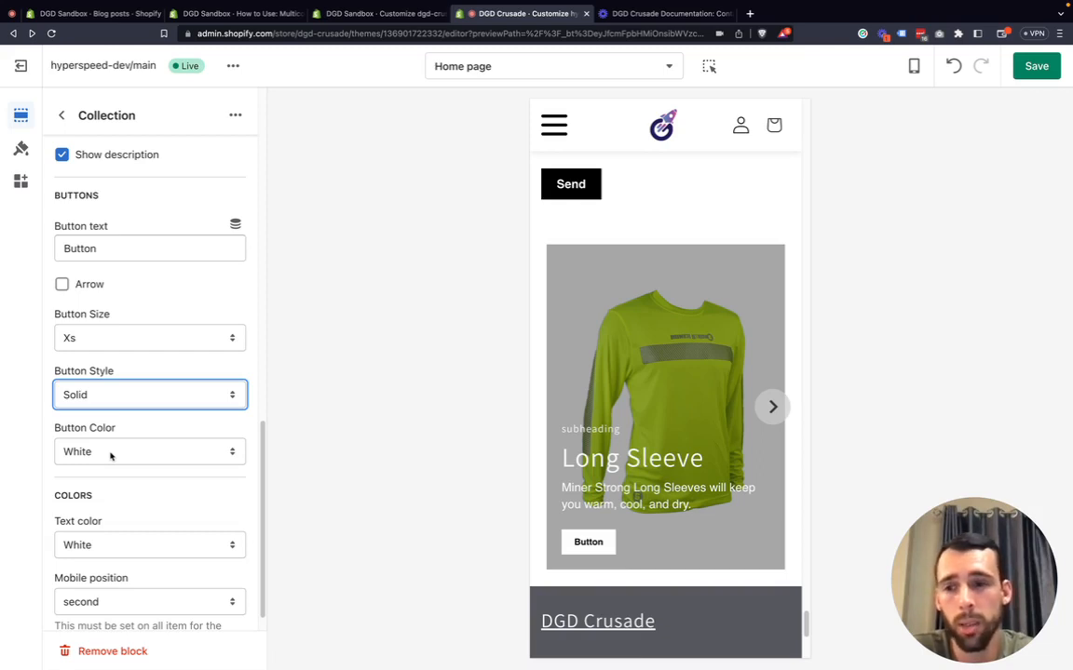
scroll(93, 445, up, 1)
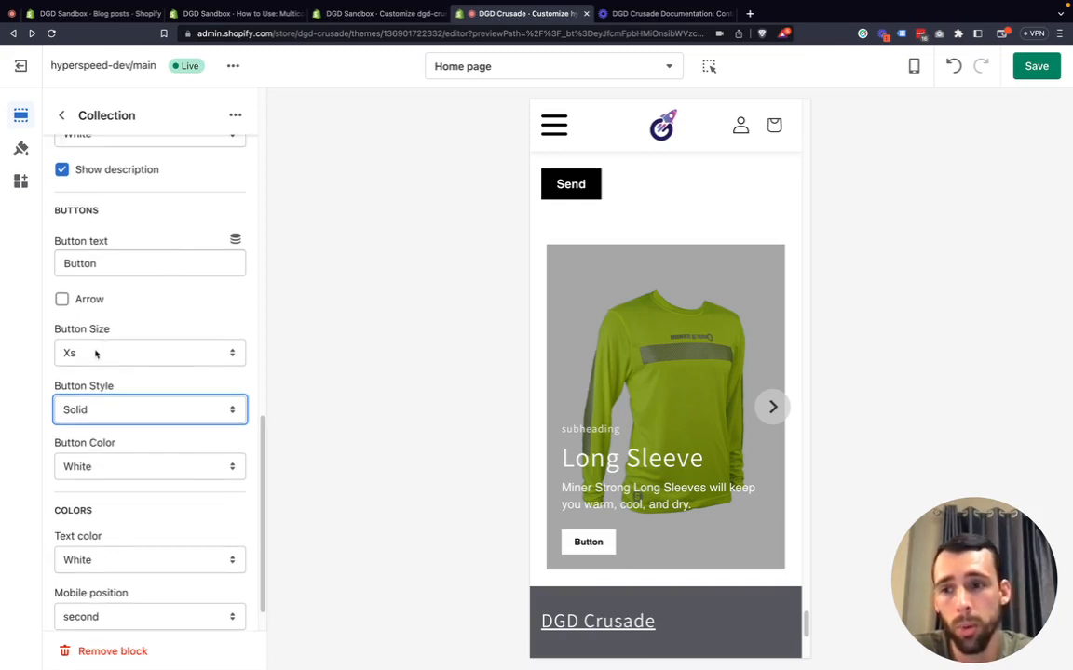
scroll(67, 449, down, 1)
click(79, 459)
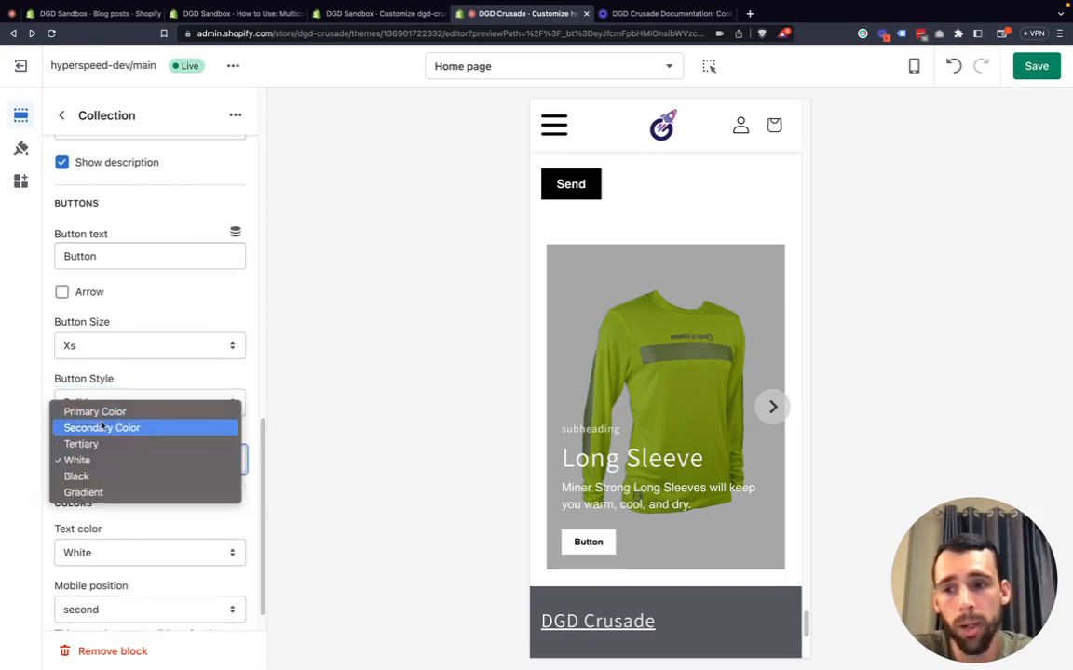
click(42, 469)
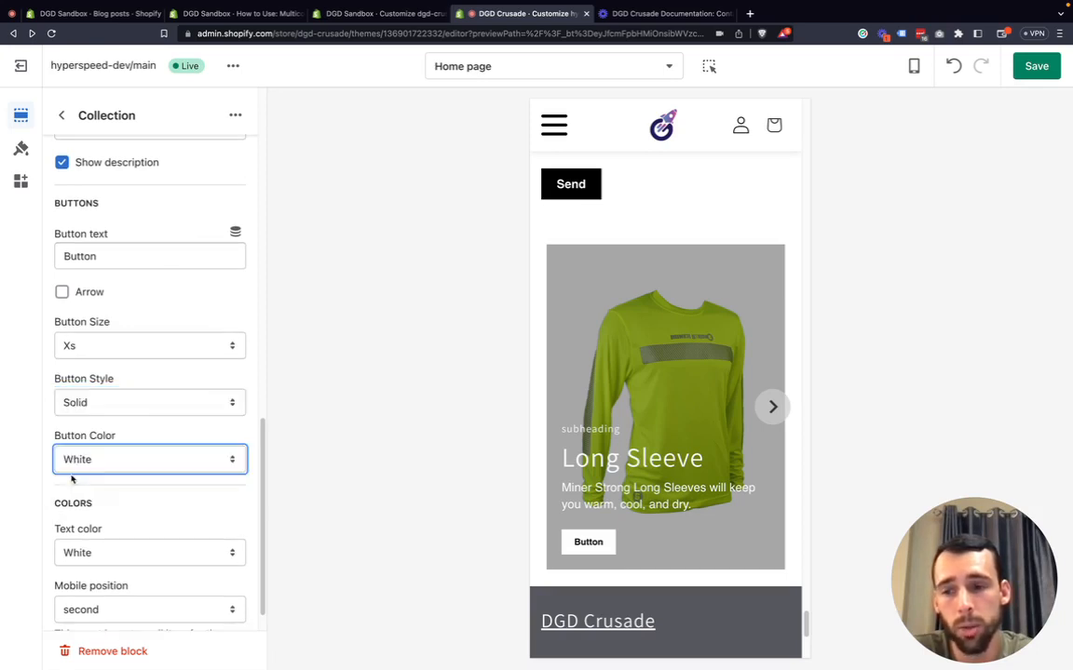
scroll(112, 513, up, 4)
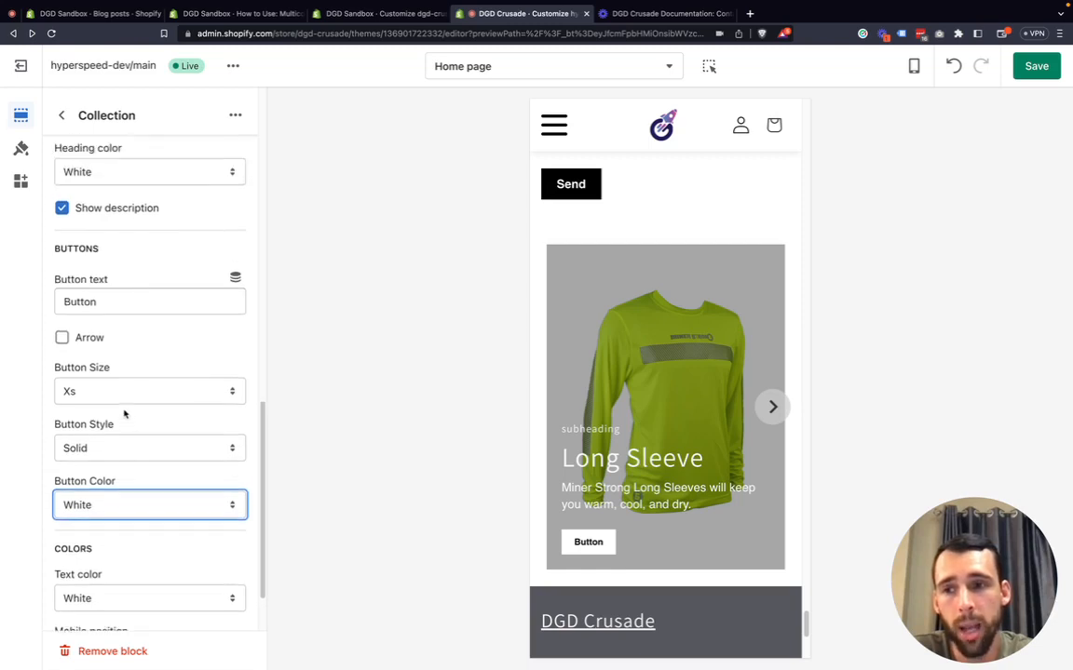
click(113, 229)
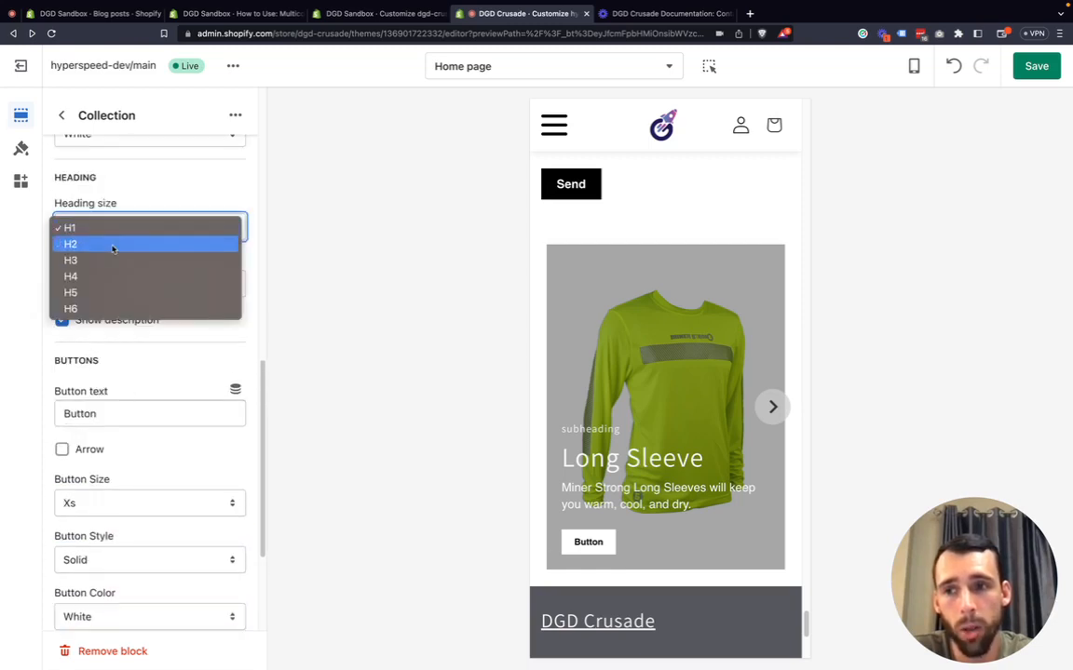
click(28, 260)
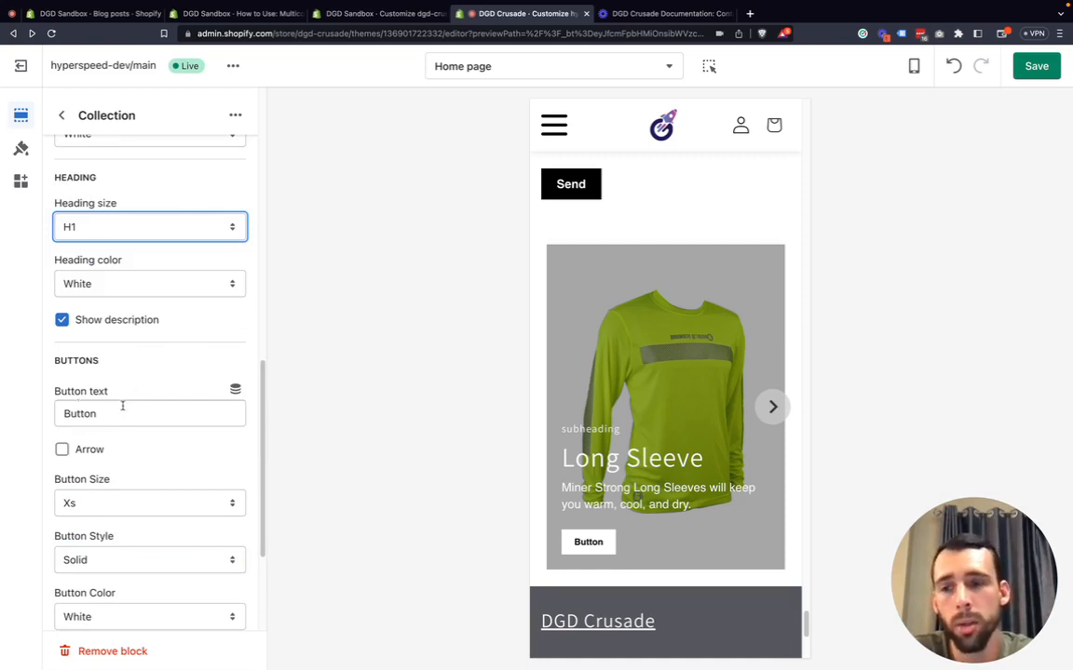
scroll(120, 436, down, 3)
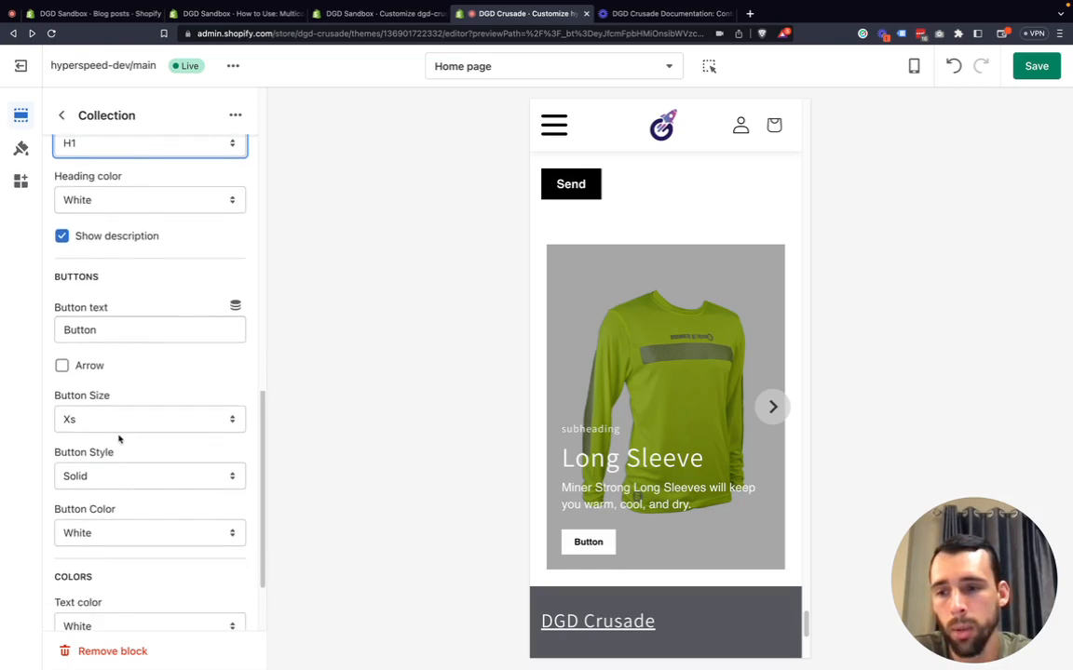
scroll(120, 438, down, 4)
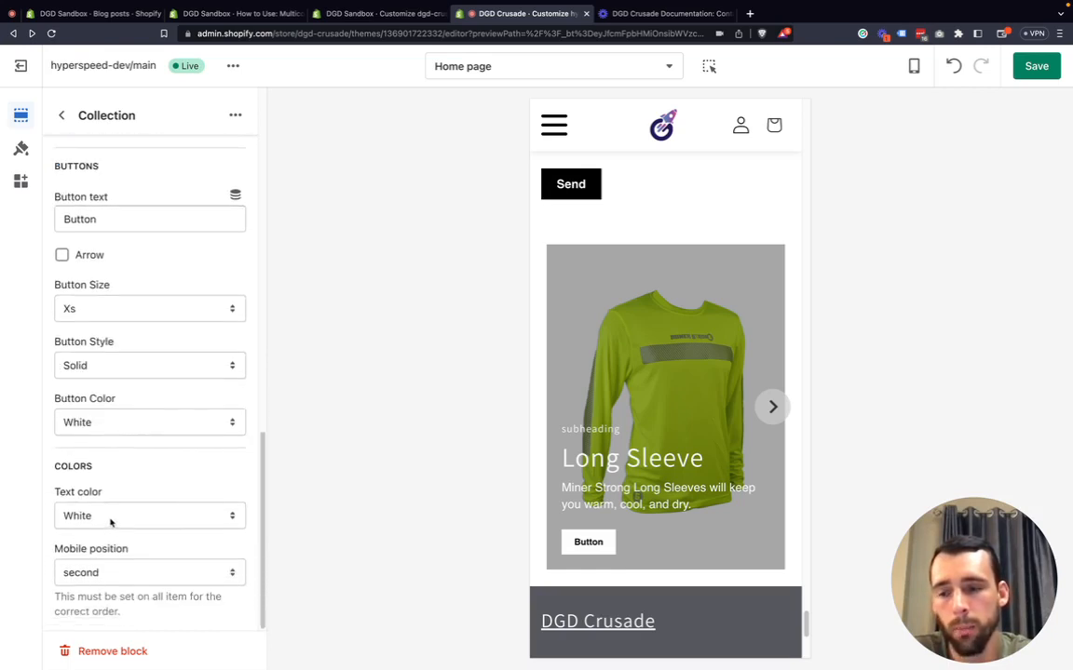
Try Black as the collection block's text color, returning to White.
click(110, 522)
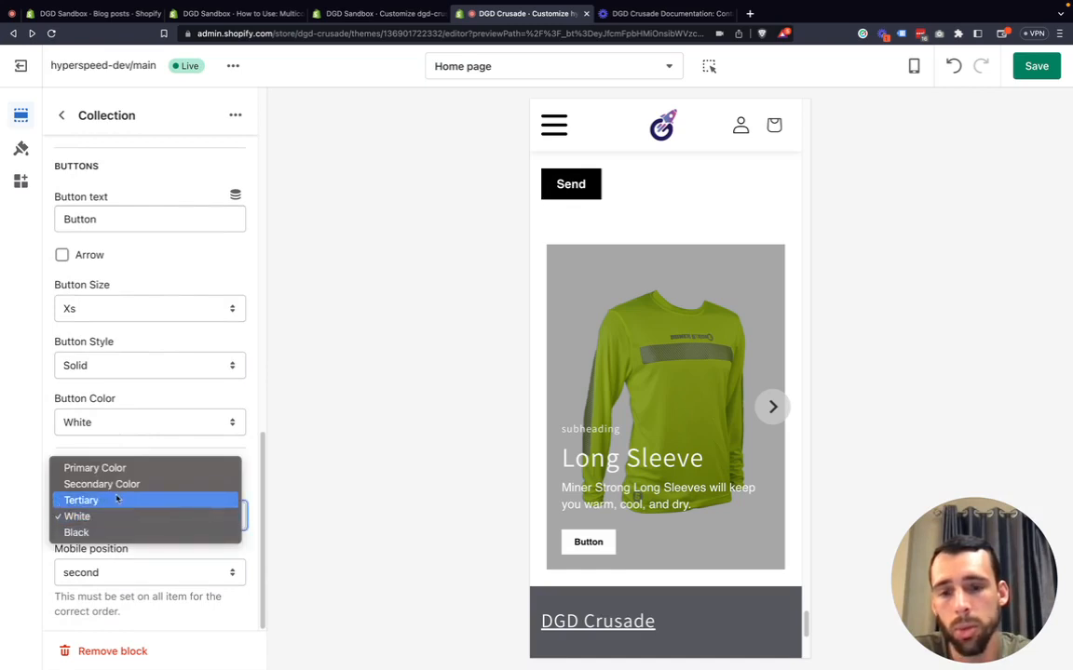
click(82, 533)
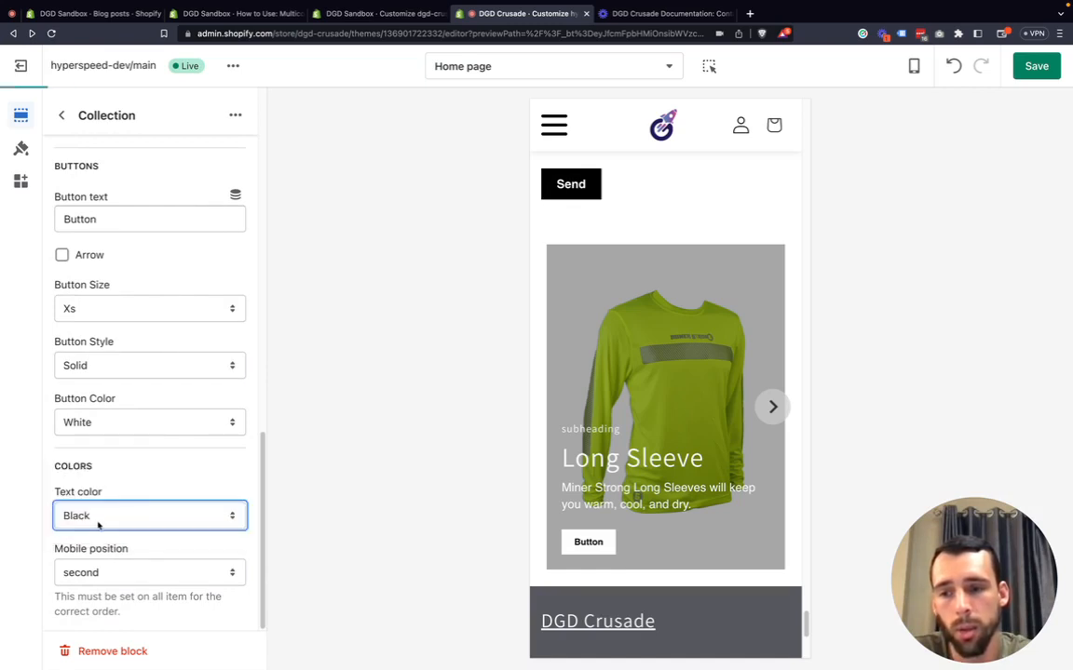
click(98, 518)
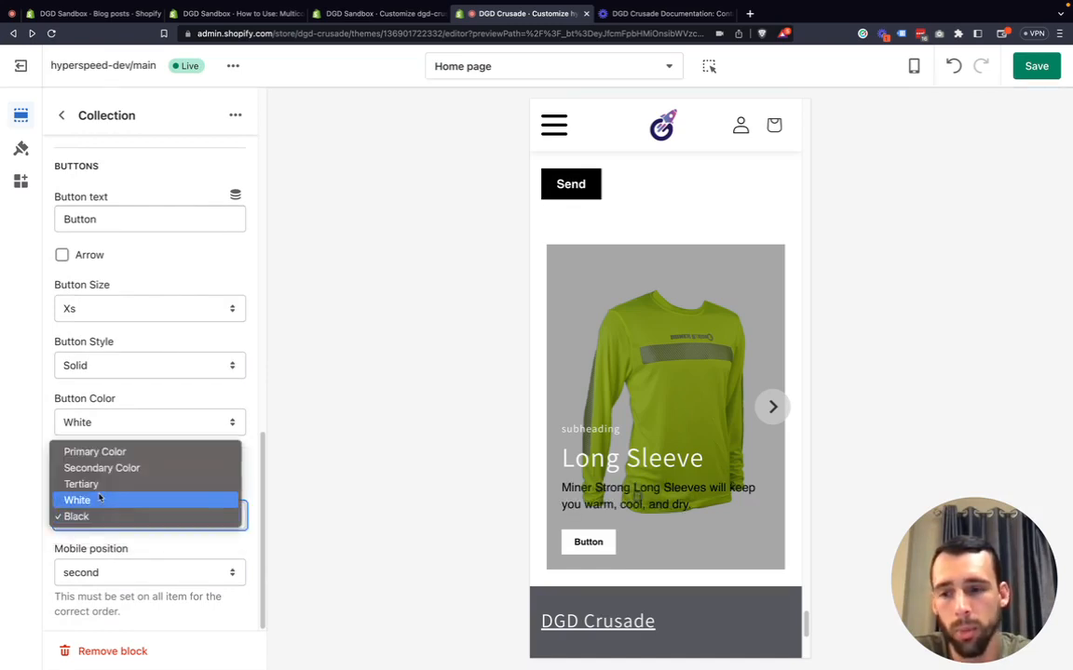
click(93, 500)
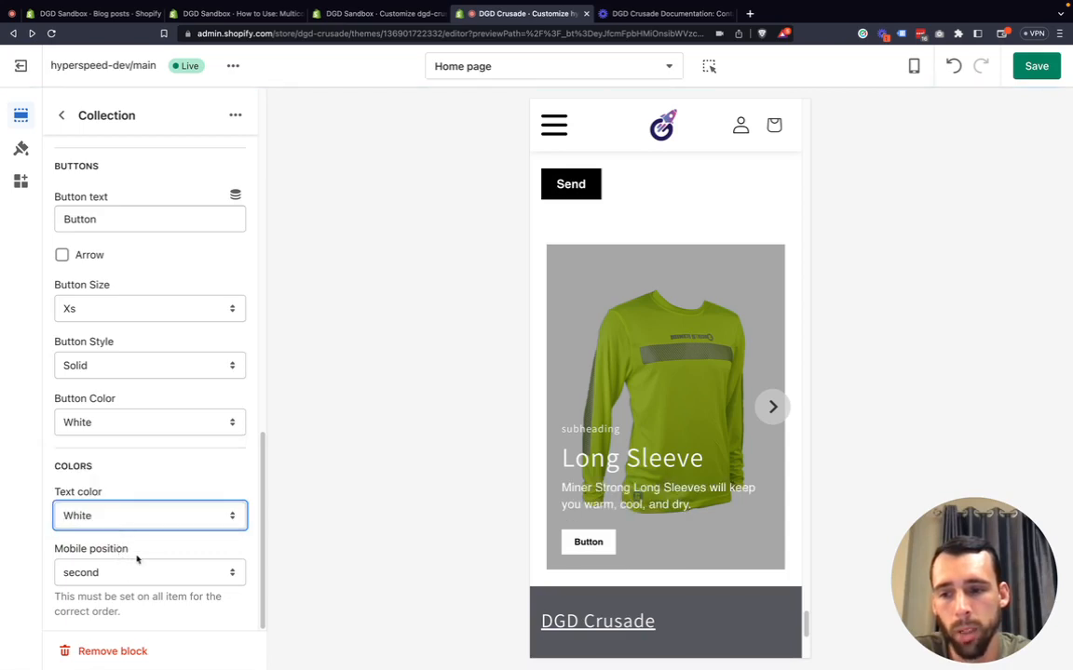
Open the Gildan Reflective Hoodie block in the Multicolumn section.
scroll(139, 362, up, 10)
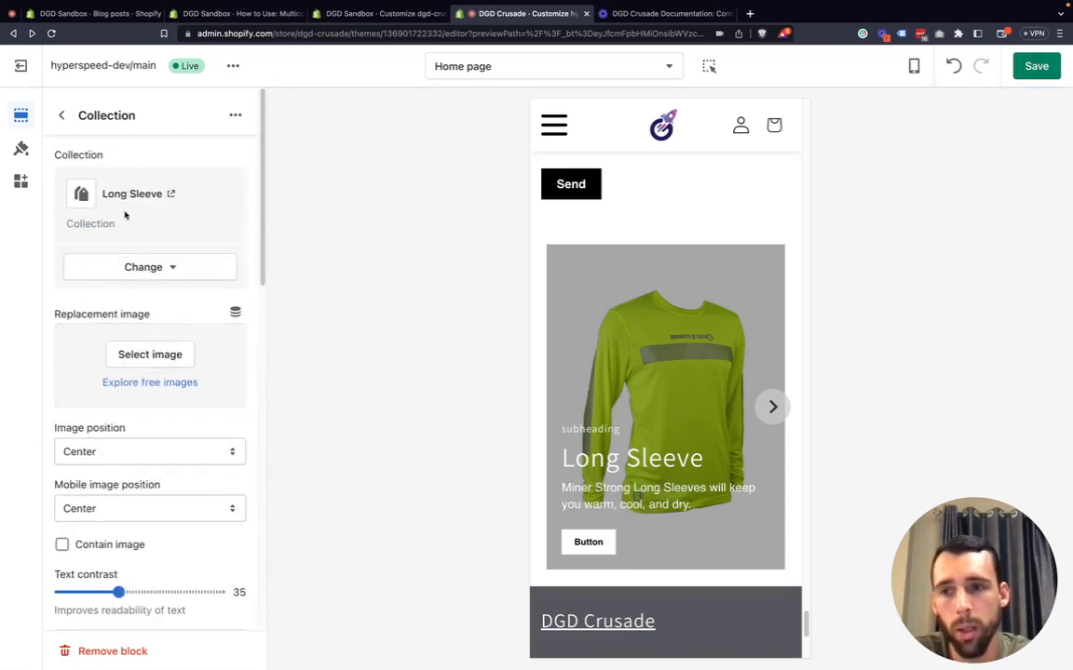
click(62, 118)
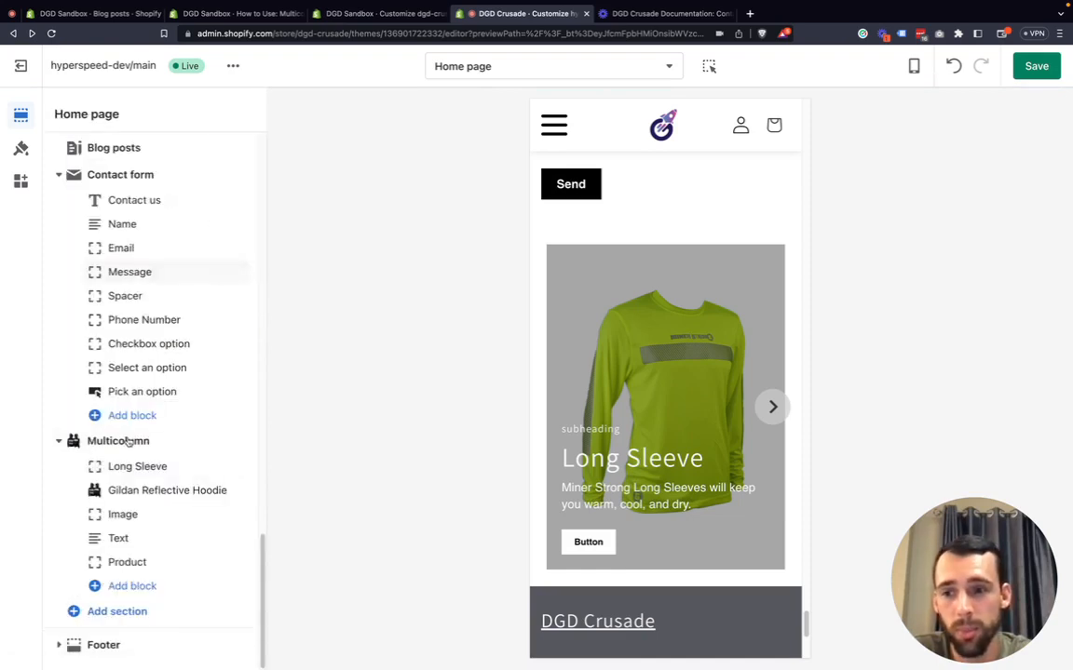
click(139, 491)
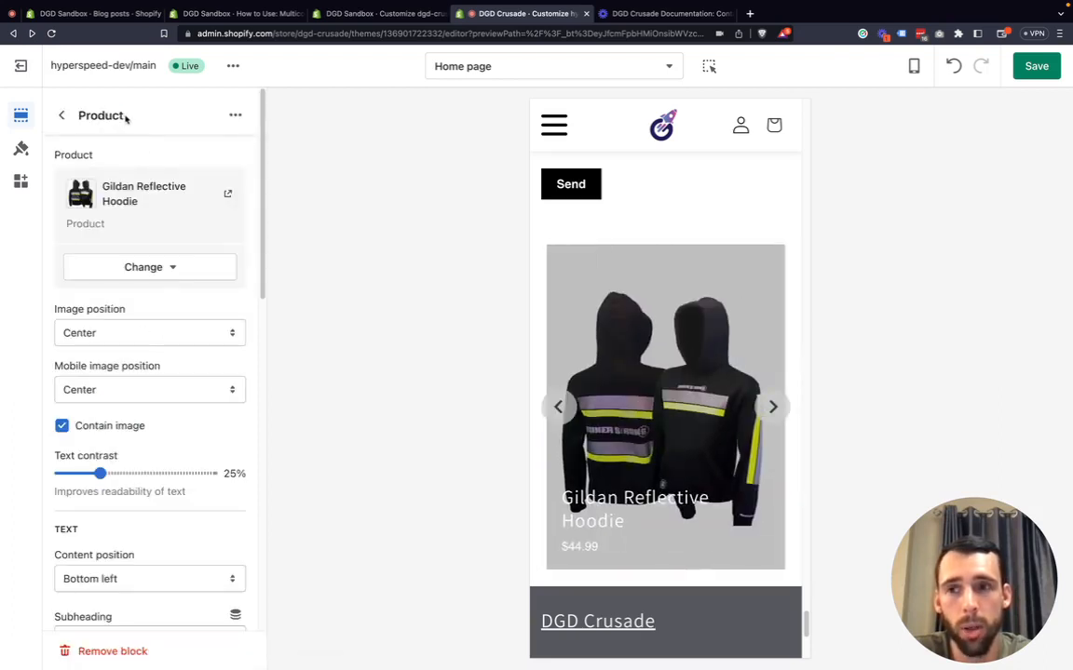
drag(124, 116, 78, 115)
click(140, 114)
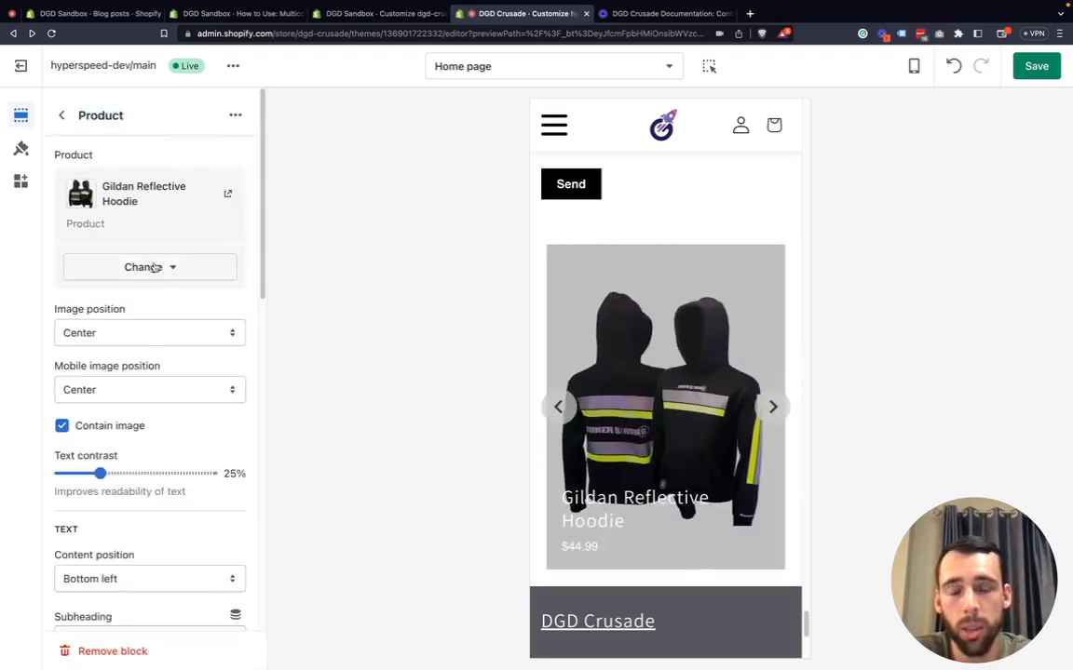
Review the image position and mobile image position options without changing them.
scroll(141, 380, down, 1)
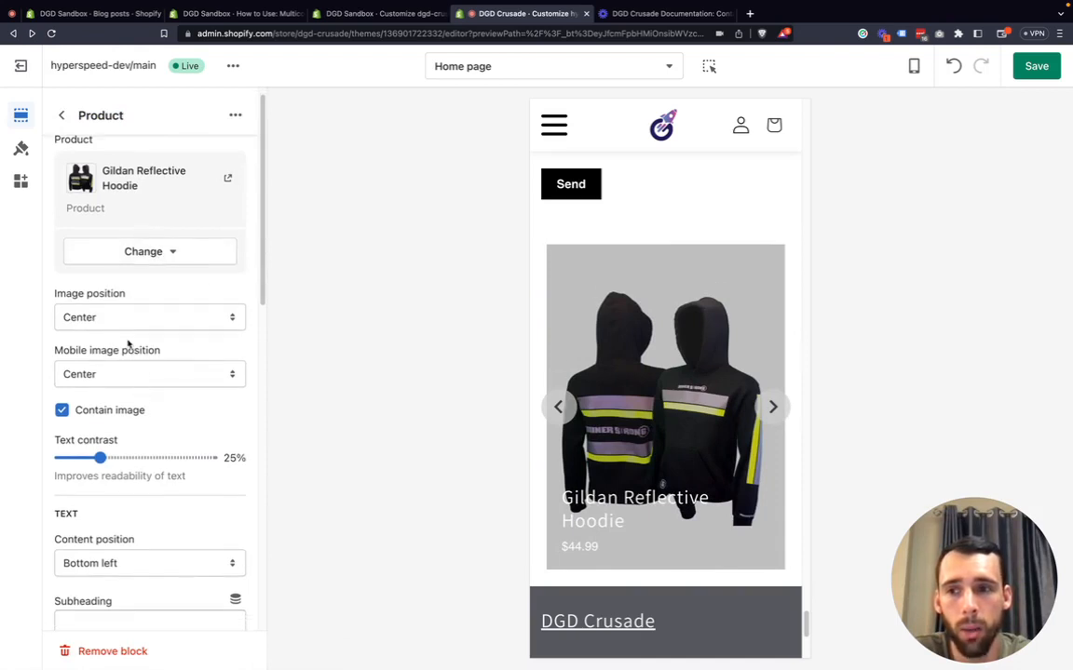
click(130, 319)
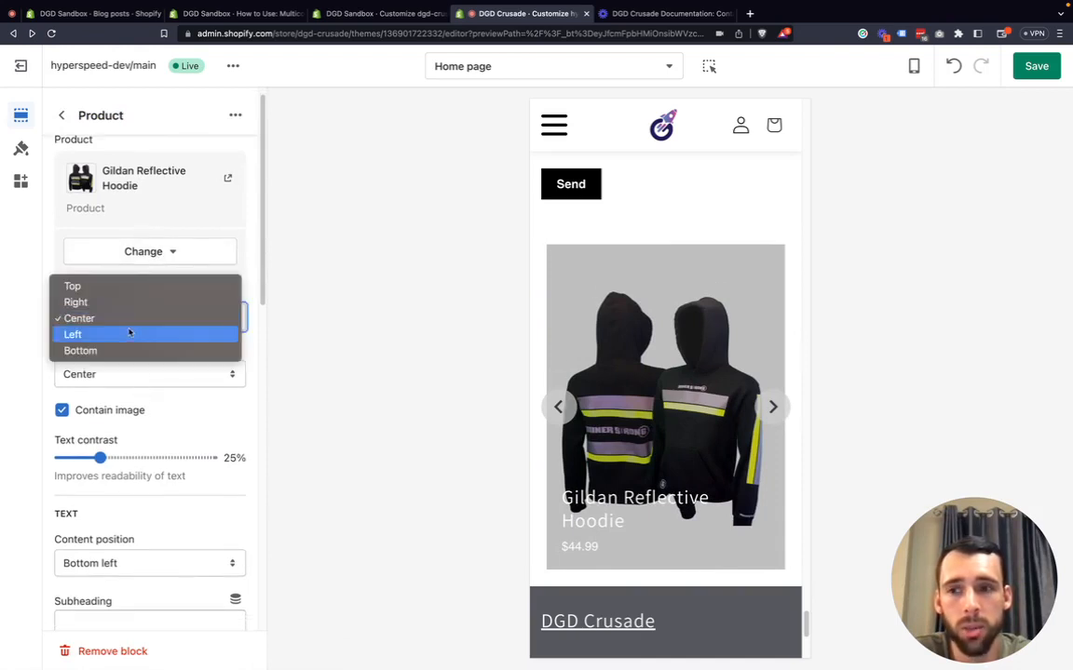
click(28, 345)
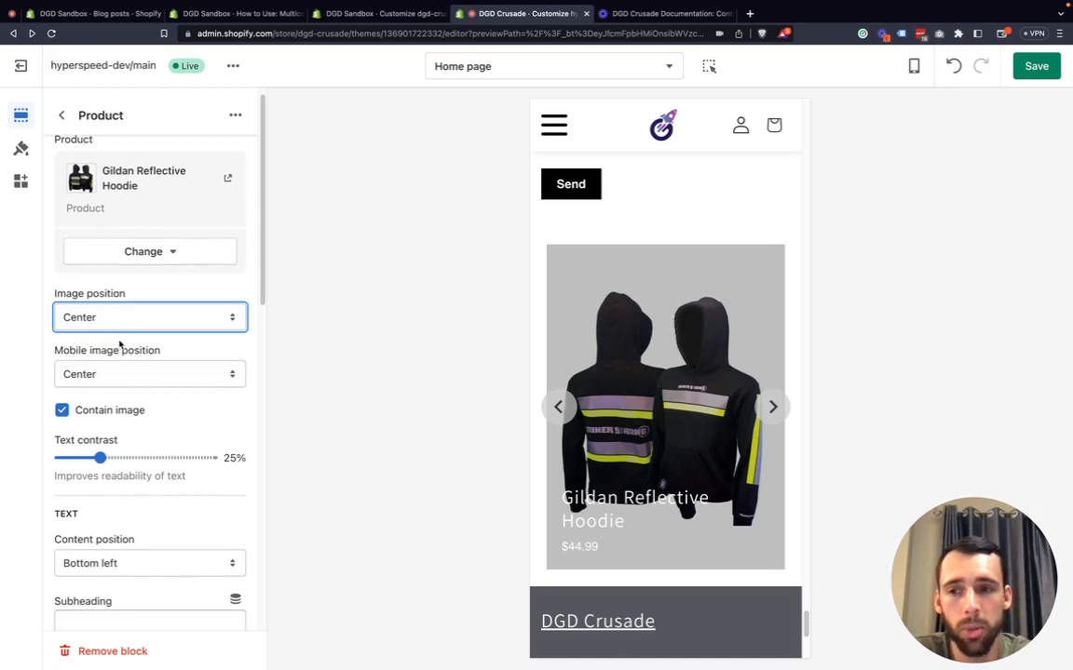
click(126, 374)
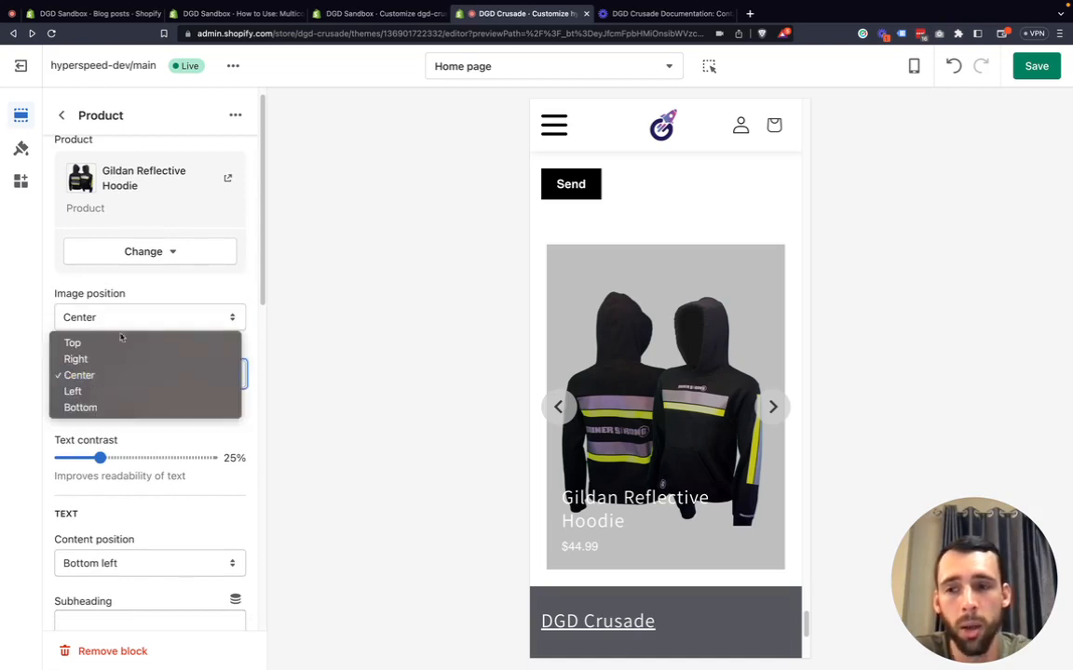
click(33, 346)
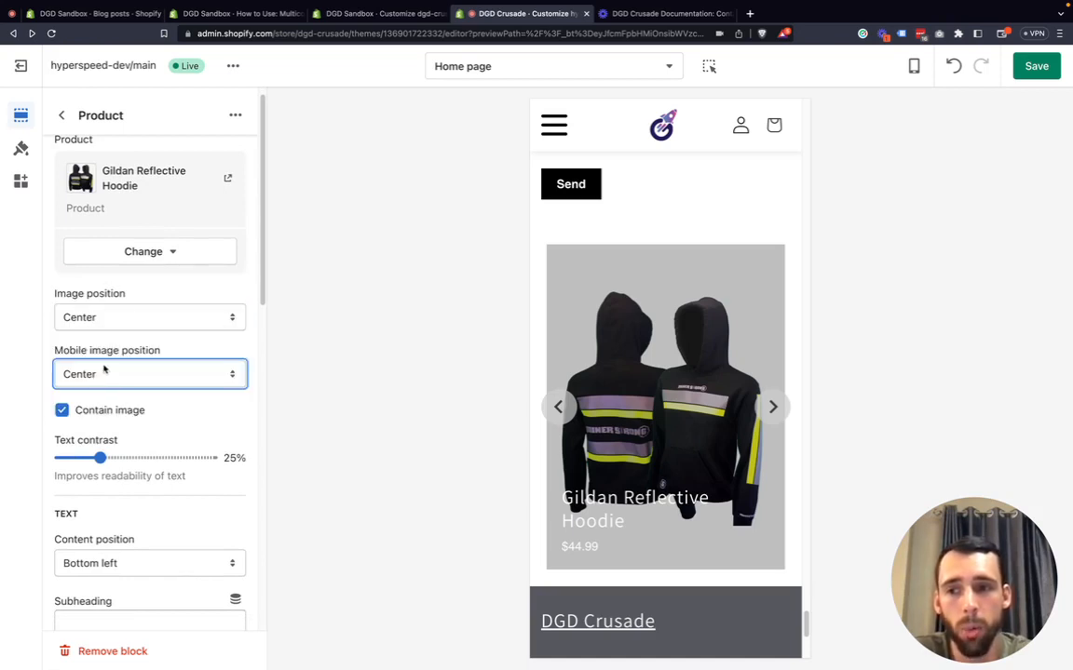
Turn off Contain image and toggle Show price off and back on.
click(109, 410)
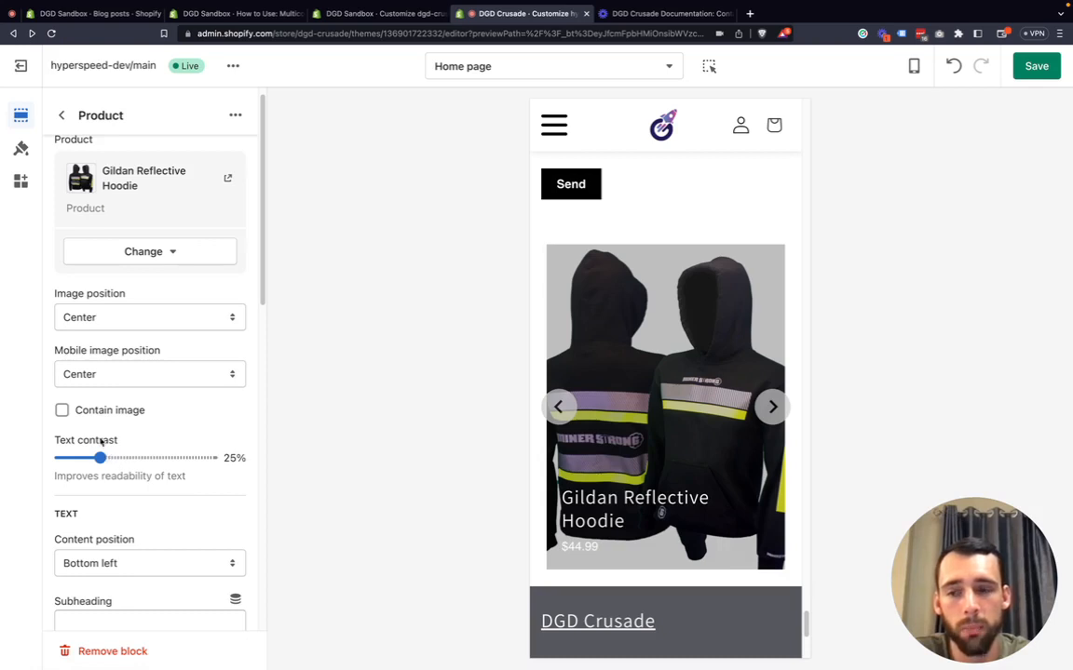
scroll(105, 486, down, 6)
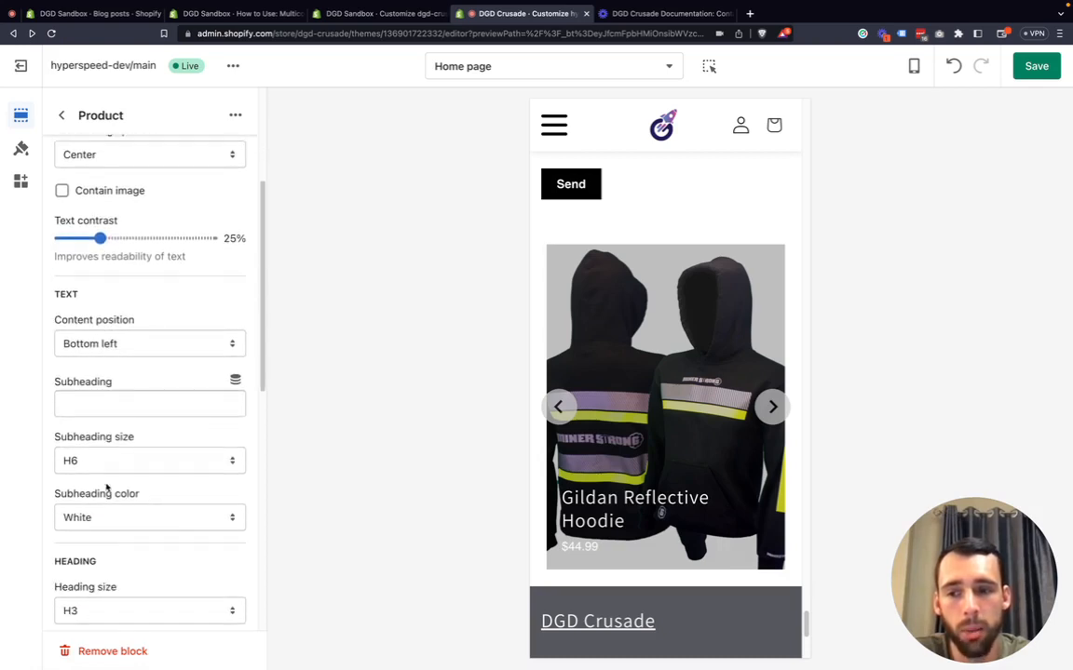
scroll(106, 489, down, 5)
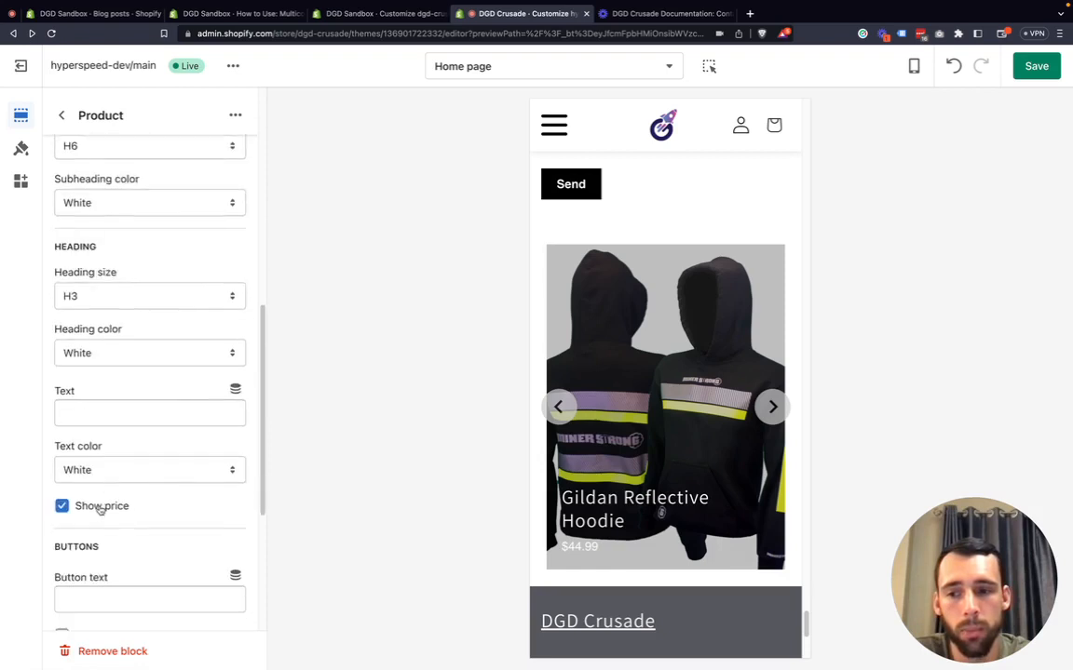
click(99, 508)
click(100, 508)
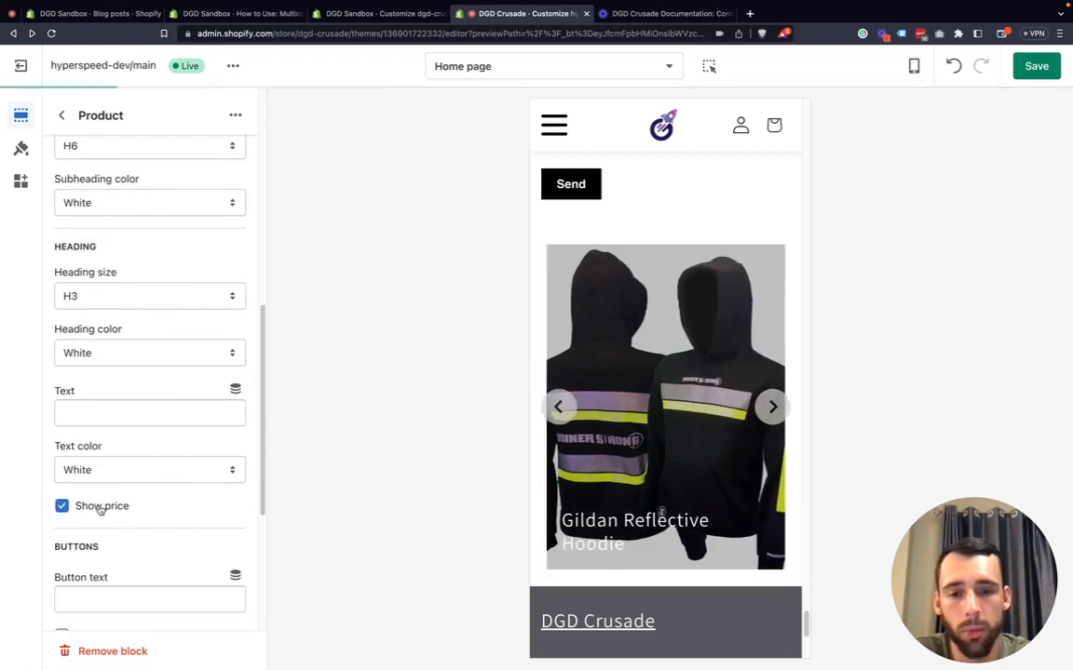
Review the text color options and turn Contain image back on.
scroll(101, 448, up, 1)
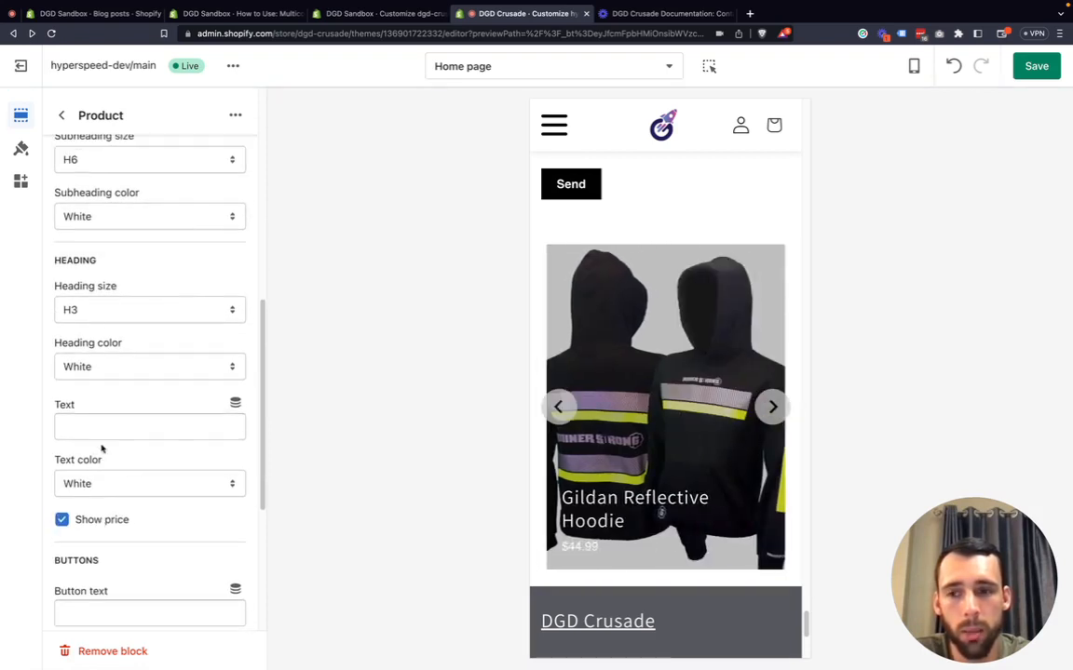
click(111, 488)
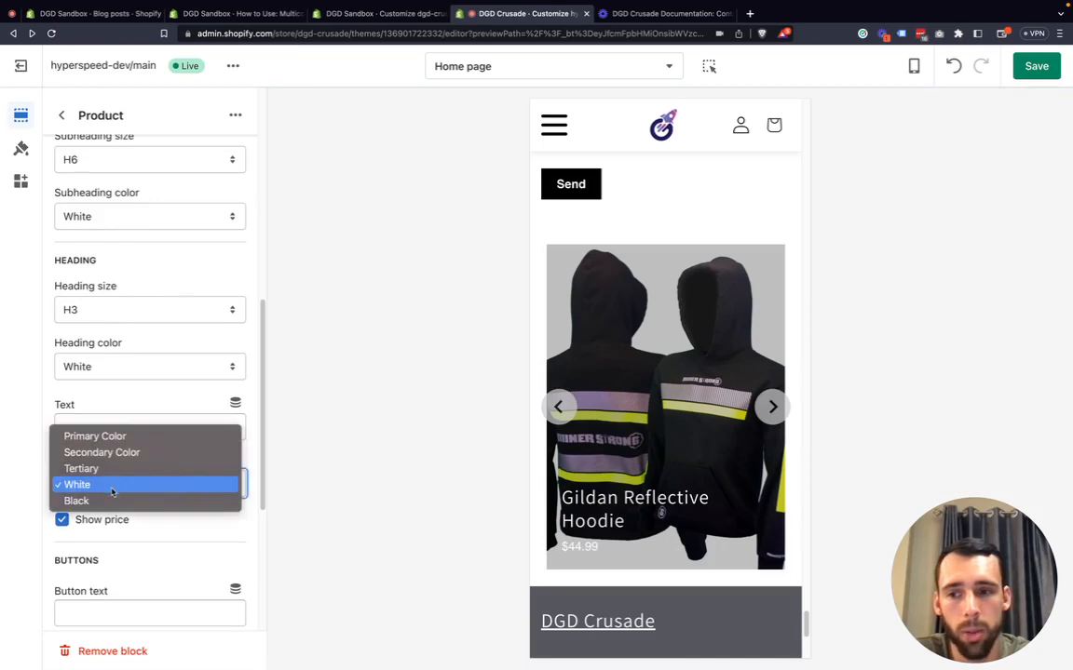
click(34, 466)
scroll(117, 419, up, 3)
scroll(117, 419, up, 5)
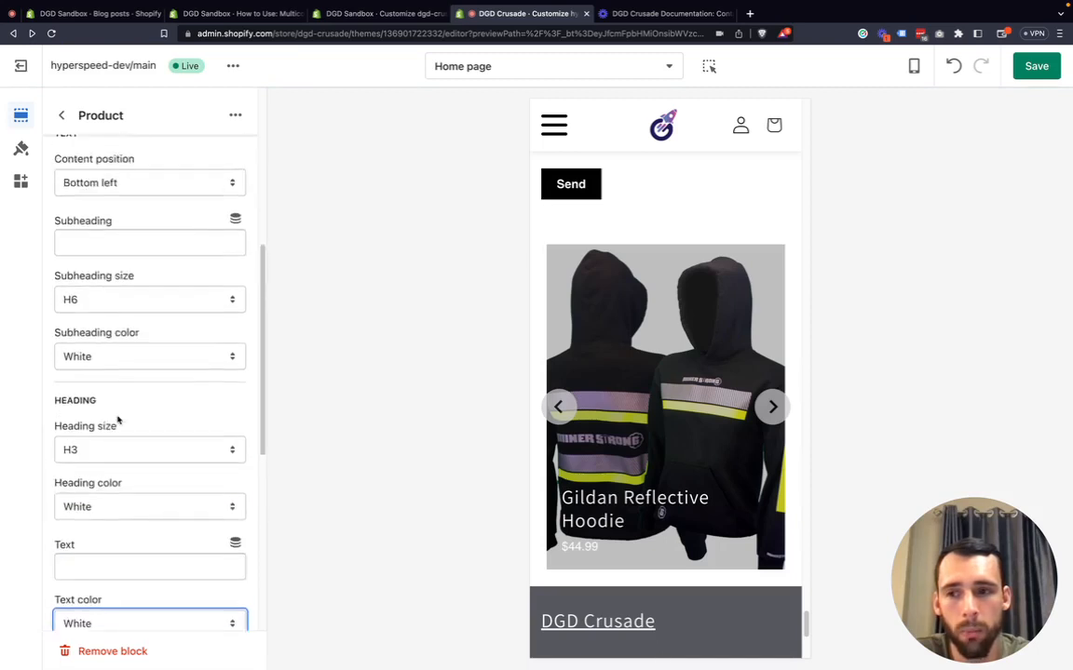
scroll(120, 344, up, 3)
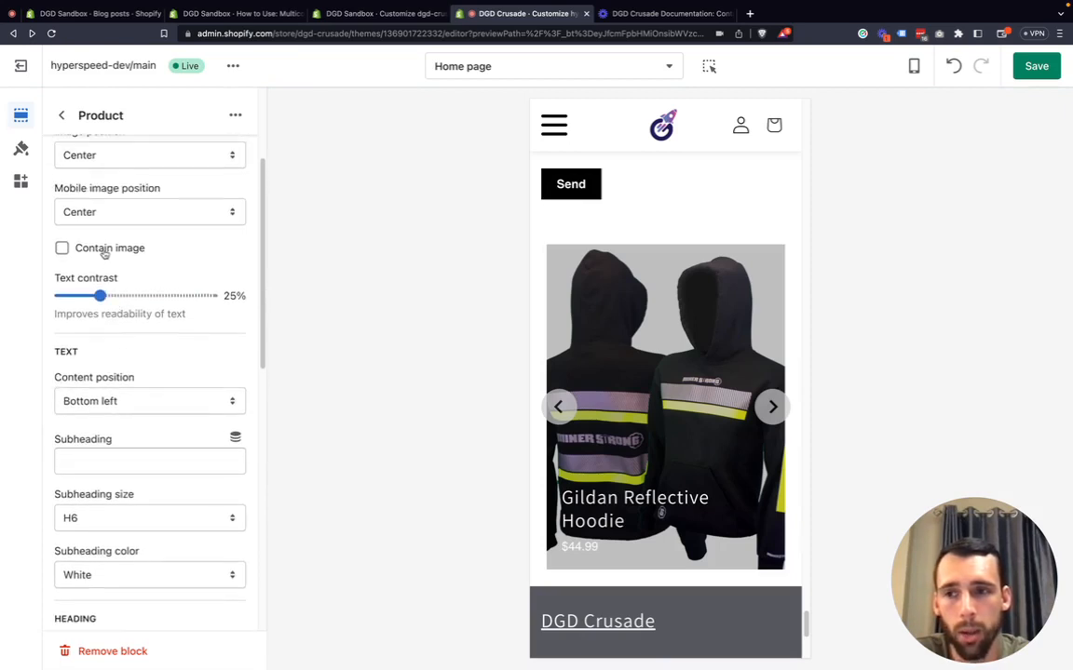
click(65, 247)
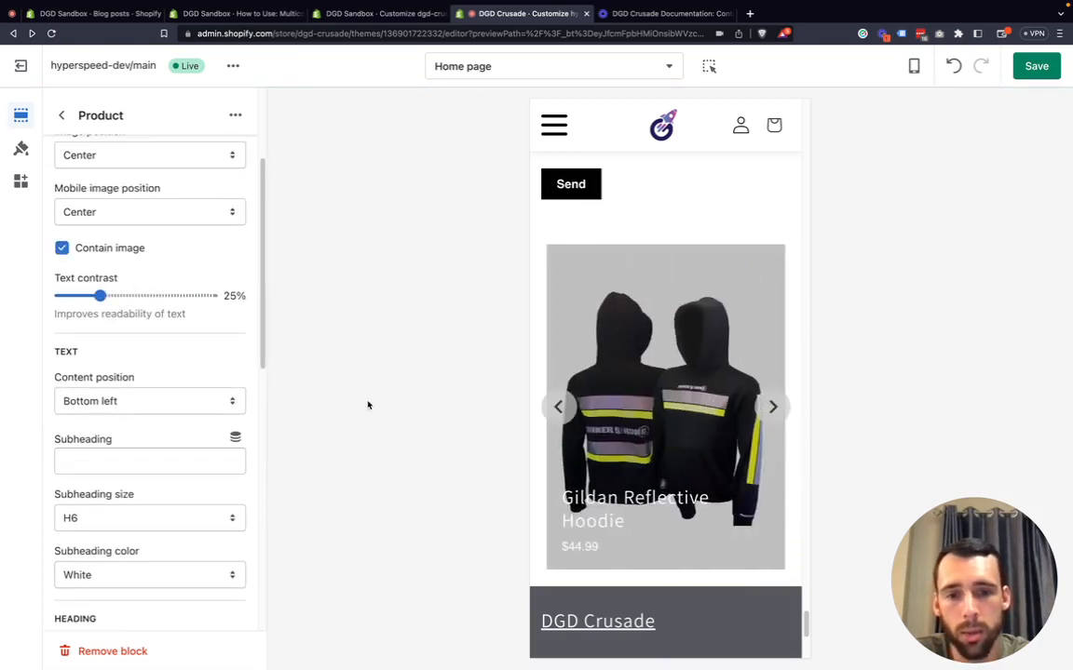
Set the block's text contrast to 55% and try Bottom right content position, returning to Bottom left.
click(122, 296)
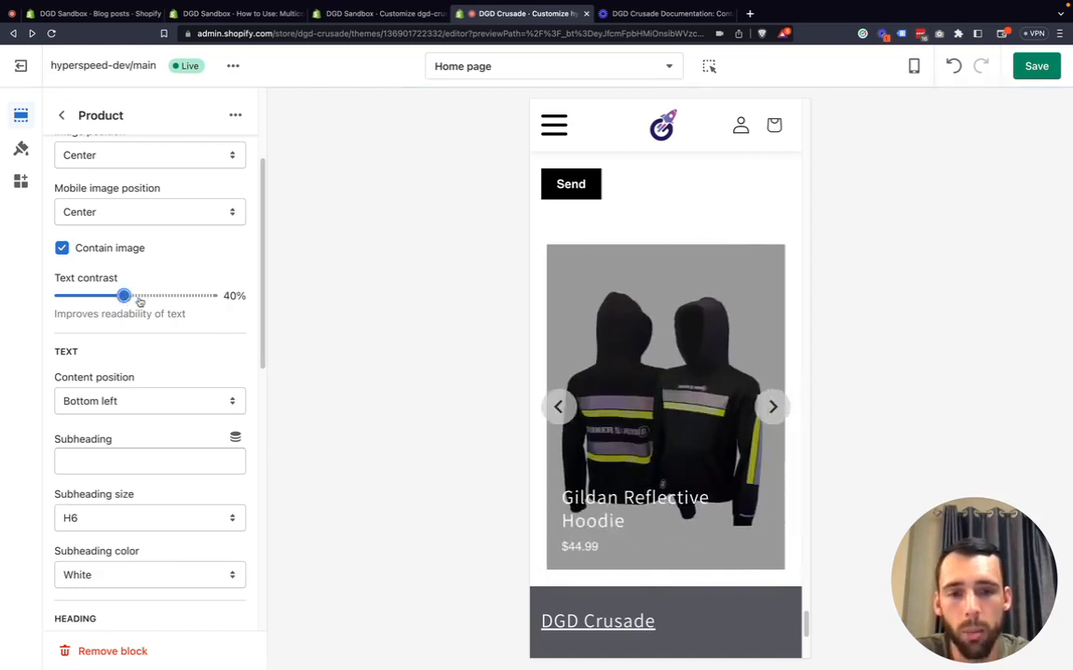
click(148, 296)
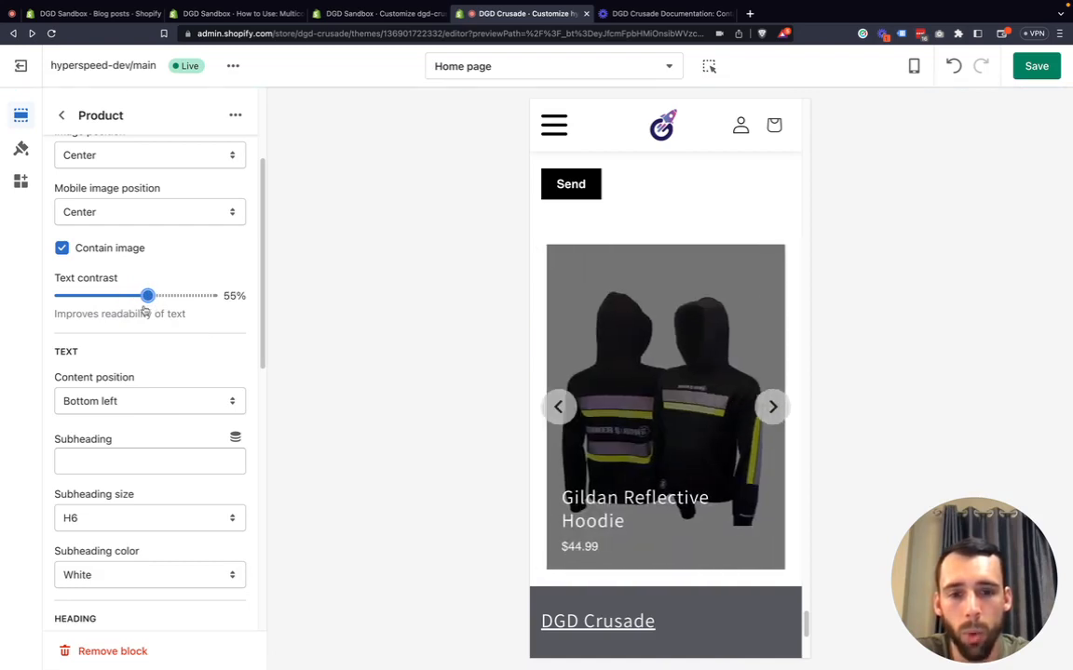
scroll(145, 366, down, 1)
click(126, 377)
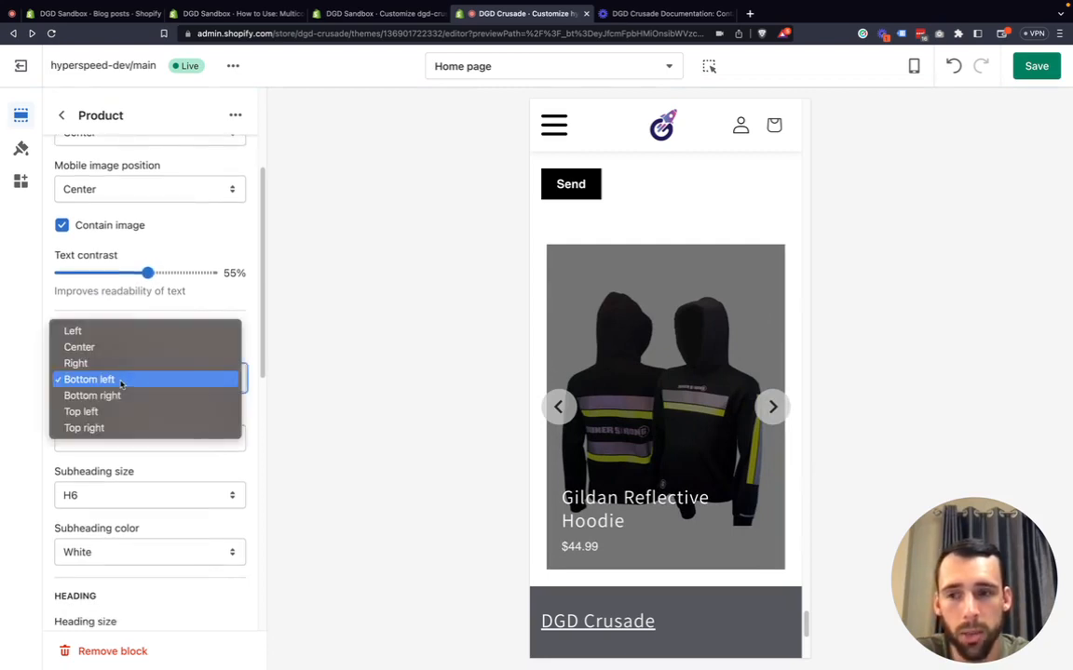
click(119, 395)
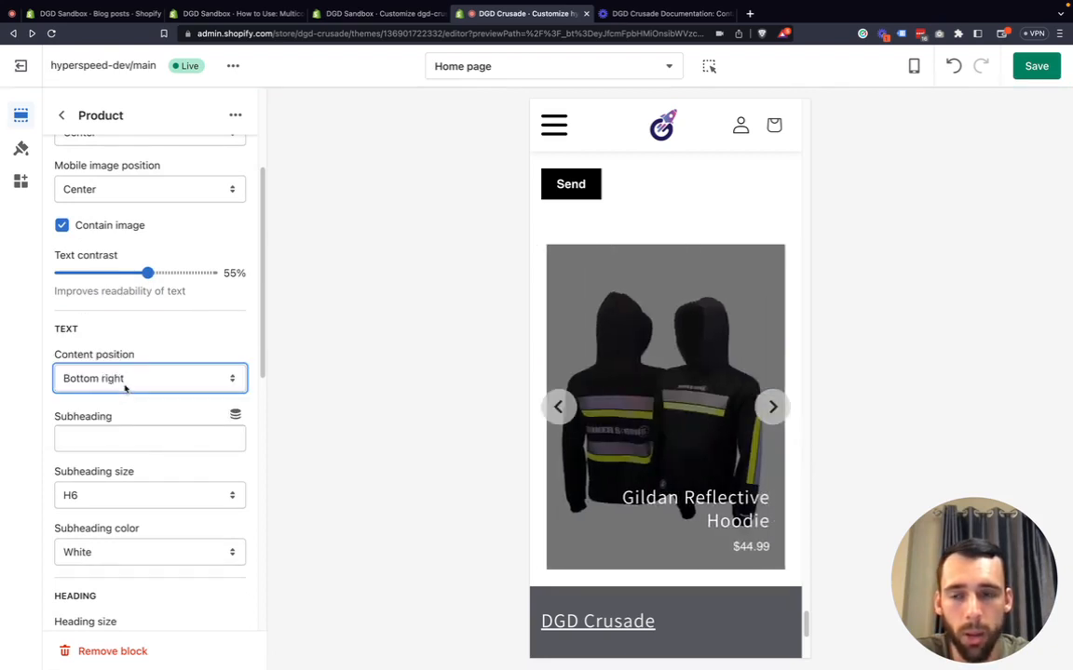
click(125, 382)
click(90, 363)
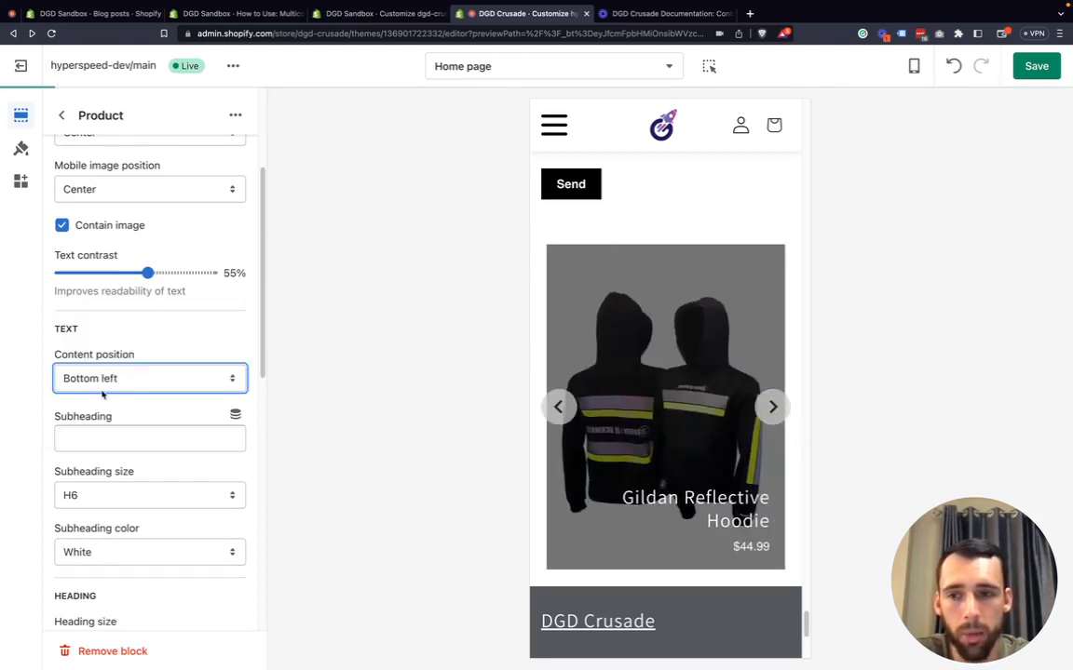
Scroll through the product block's subheading, heading, text and button settings.
click(57, 431)
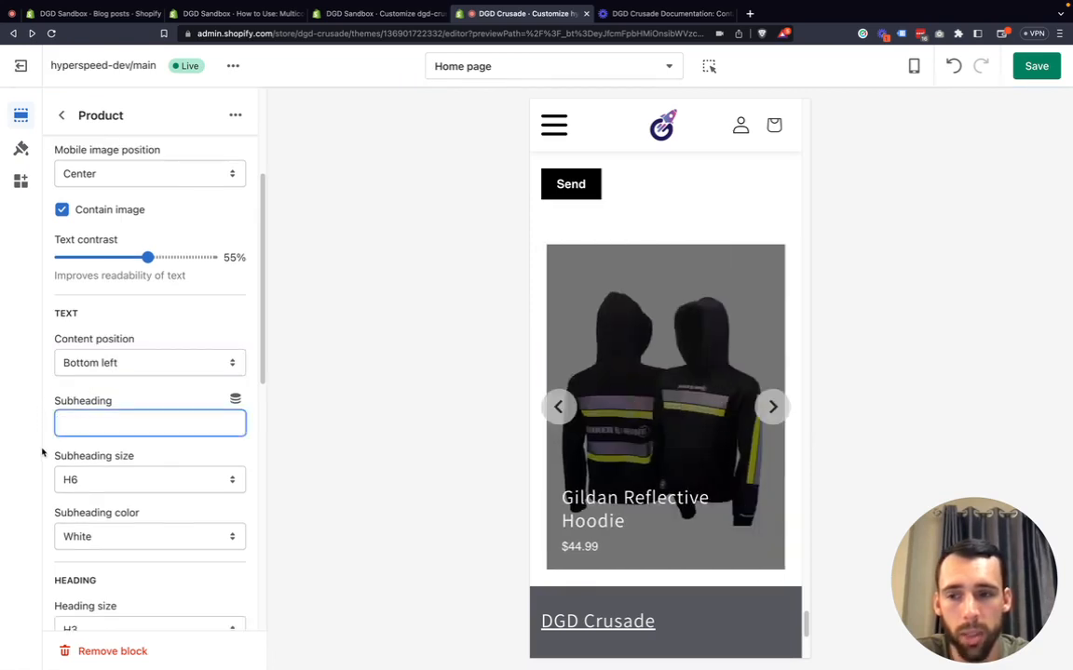
scroll(119, 484, down, 3)
scroll(120, 484, down, 4)
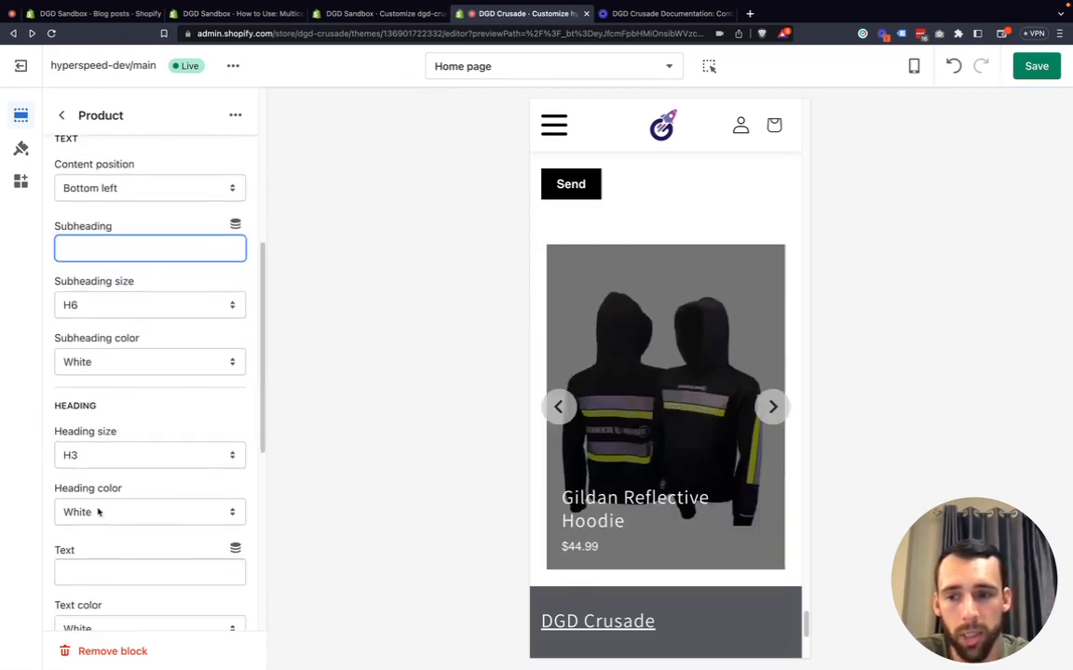
scroll(119, 498, down, 1)
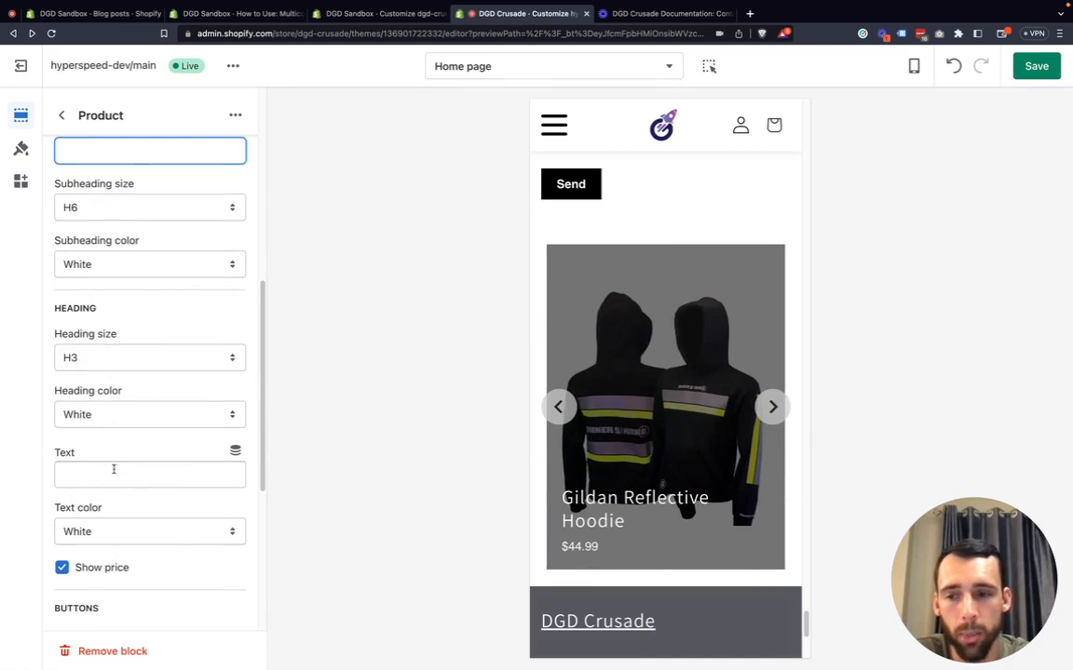
scroll(120, 507, down, 4)
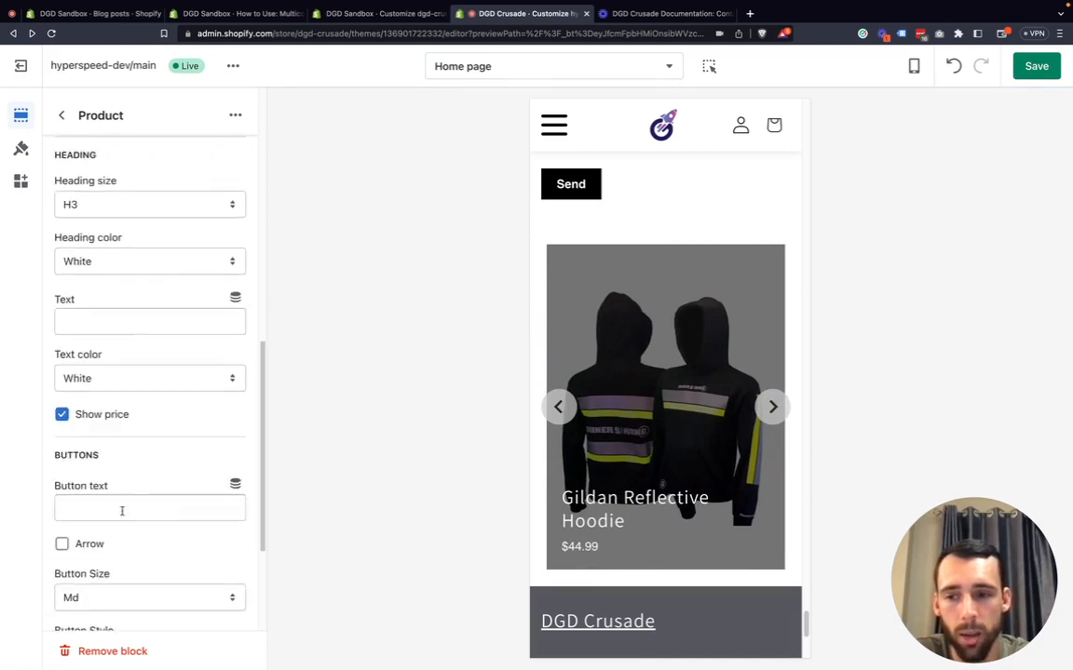
scroll(116, 502, down, 1)
scroll(137, 500, down, 5)
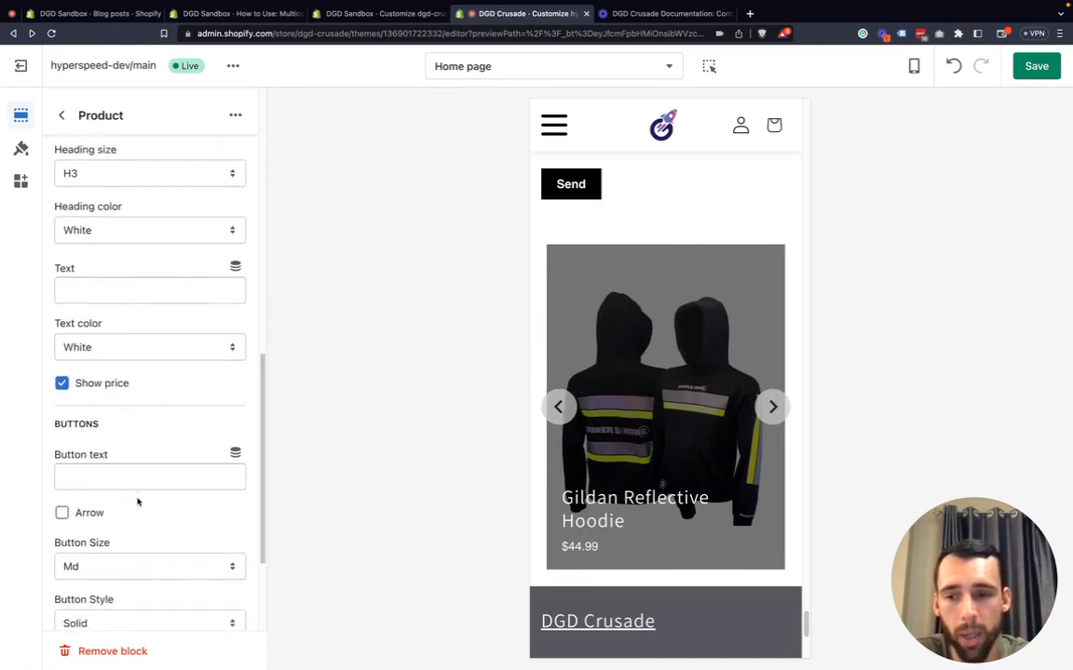
scroll(130, 349, up, 10)
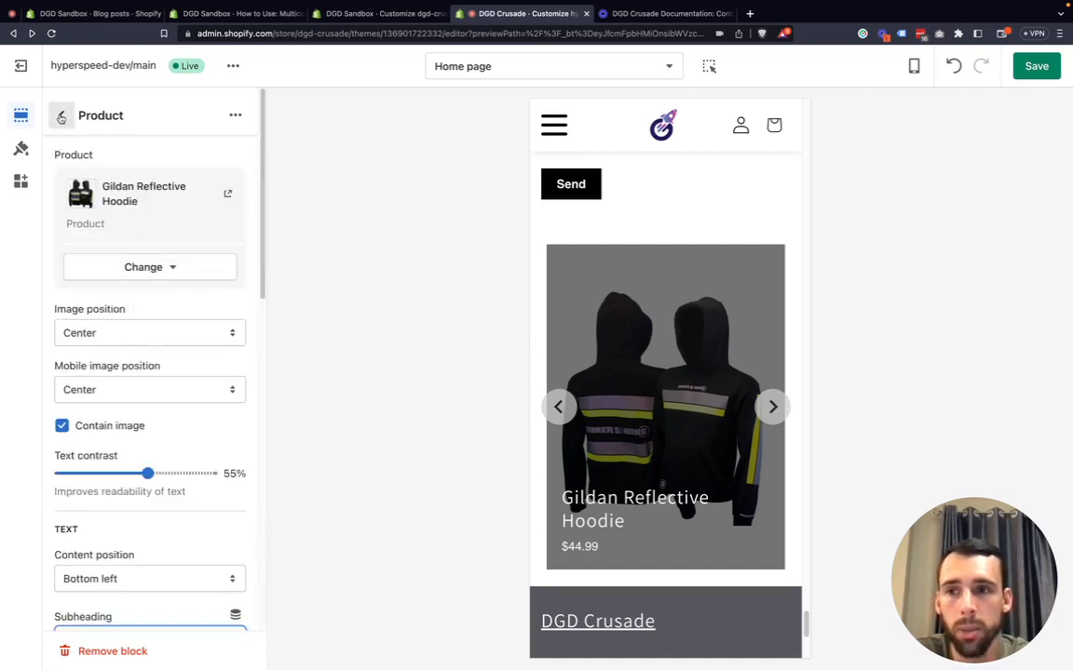
Open the Image block in the Multicolumn section.
click(60, 117)
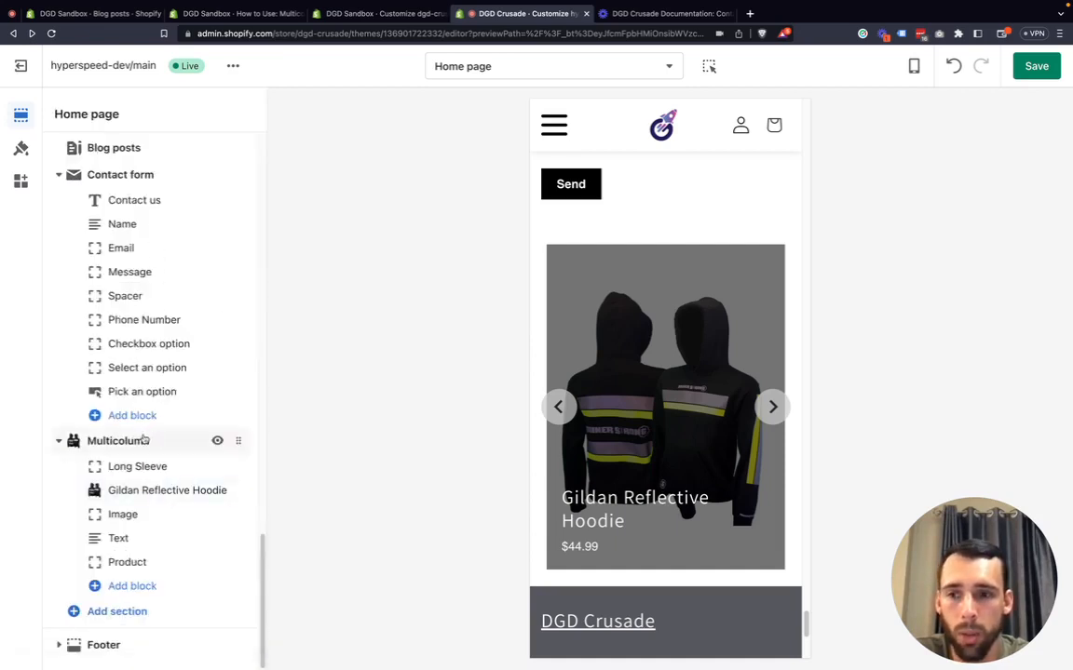
click(137, 517)
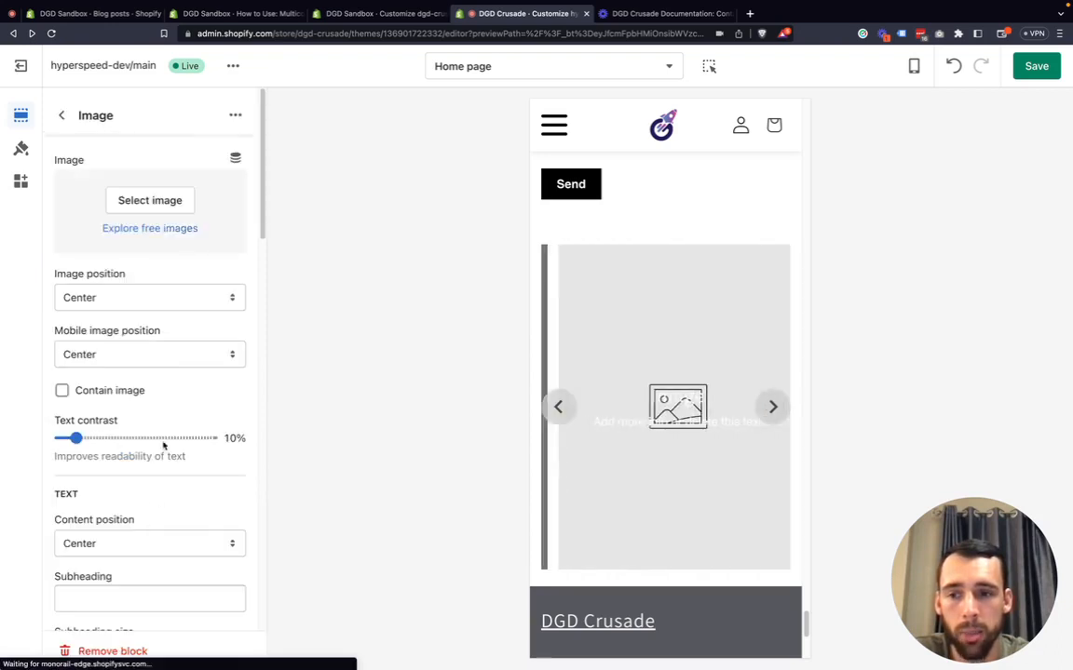
Choose the Brad image for the Image block.
click(152, 201)
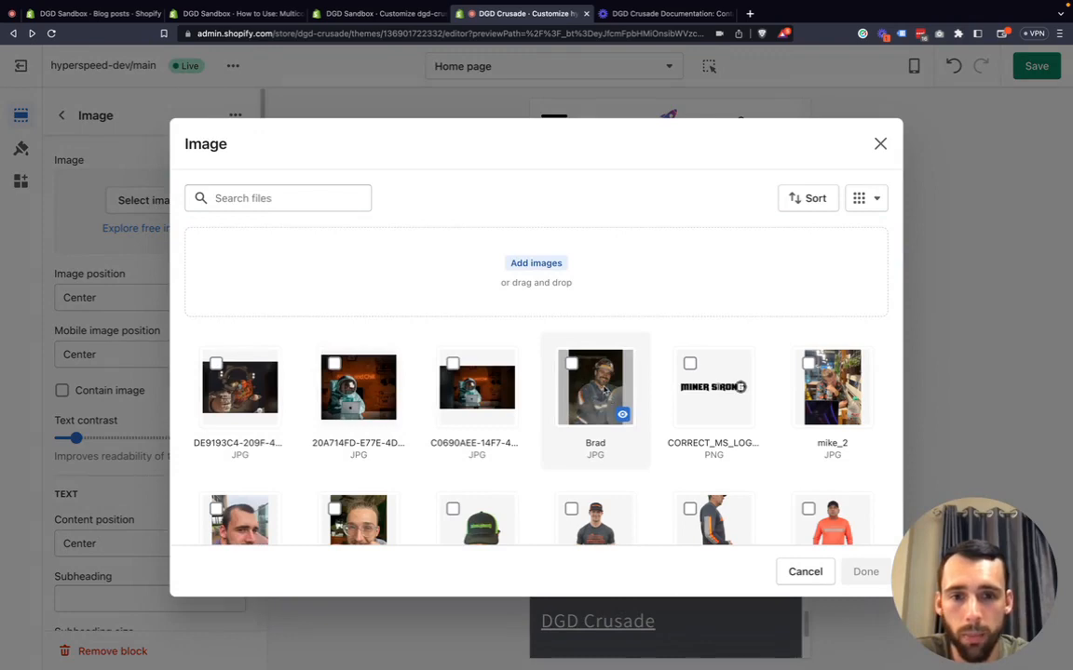
click(596, 387)
click(865, 572)
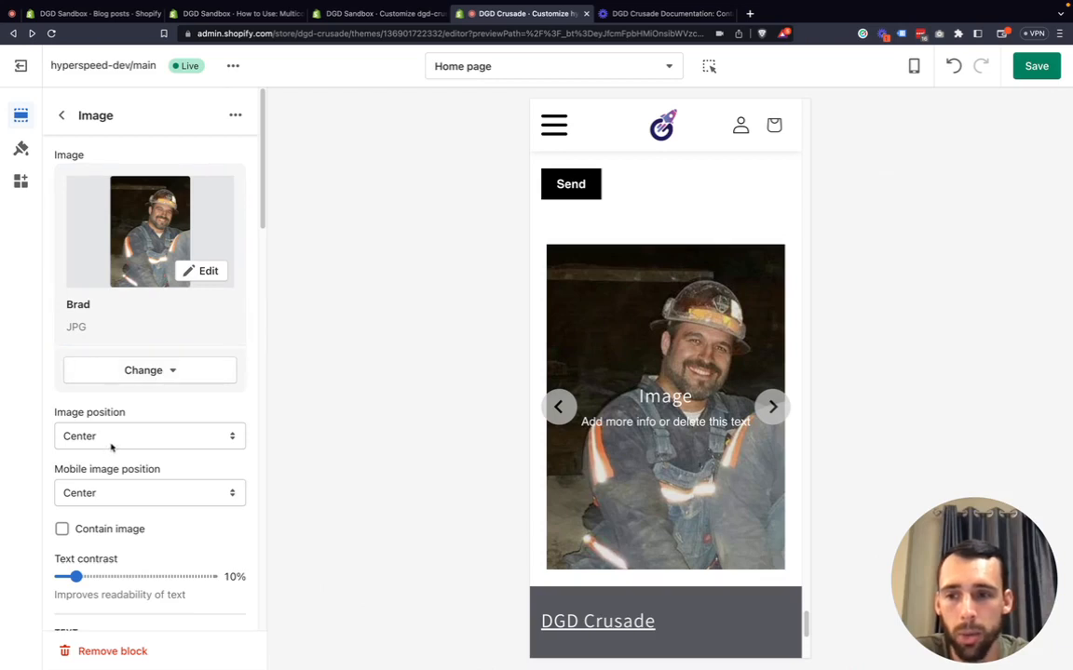
Link the Image block to All products.
scroll(106, 501, down, 2)
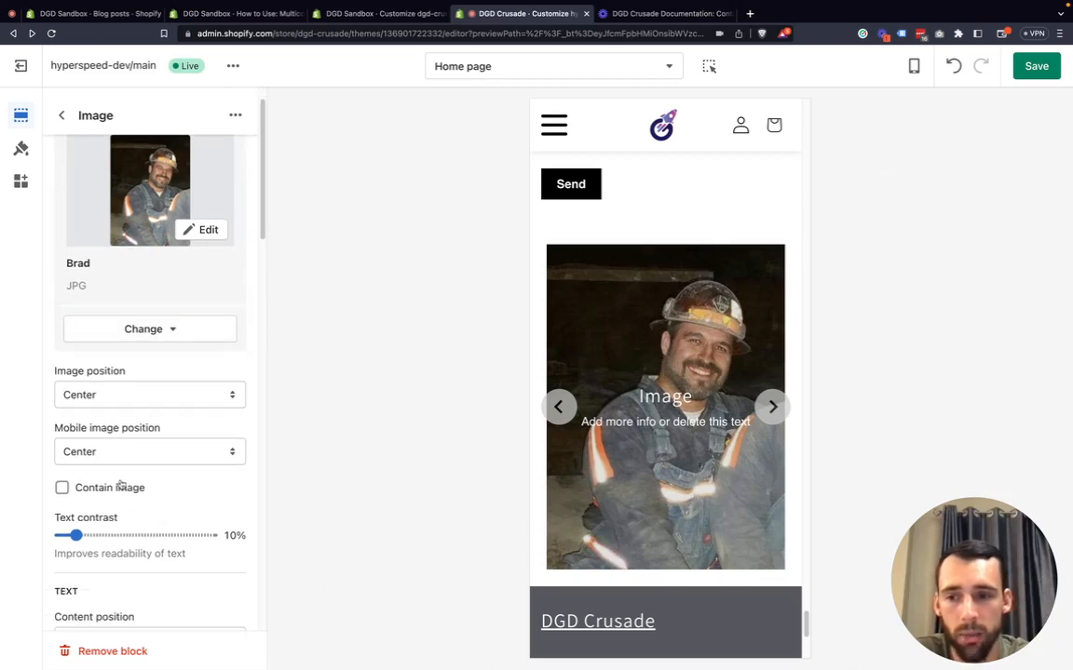
scroll(168, 514, down, 5)
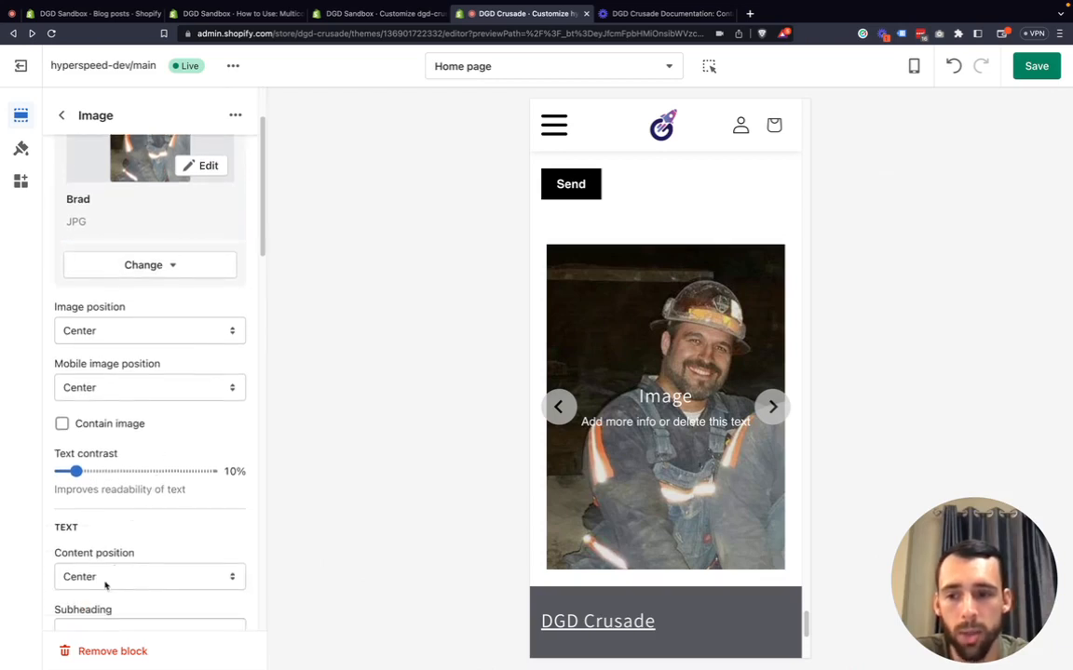
scroll(109, 574, down, 14)
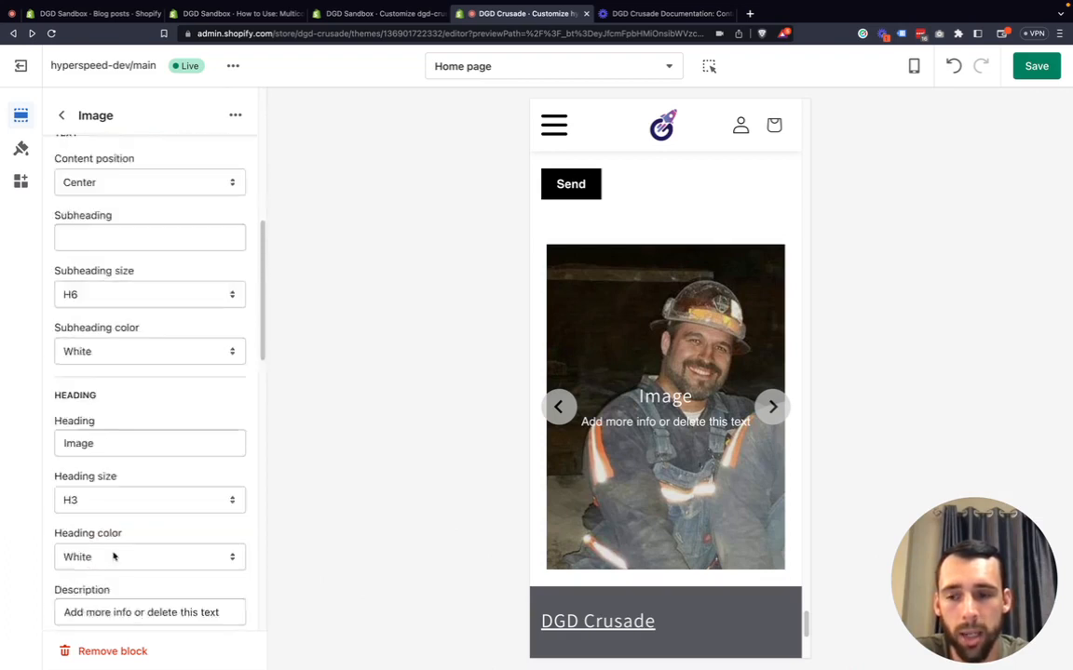
scroll(110, 549, down, 4)
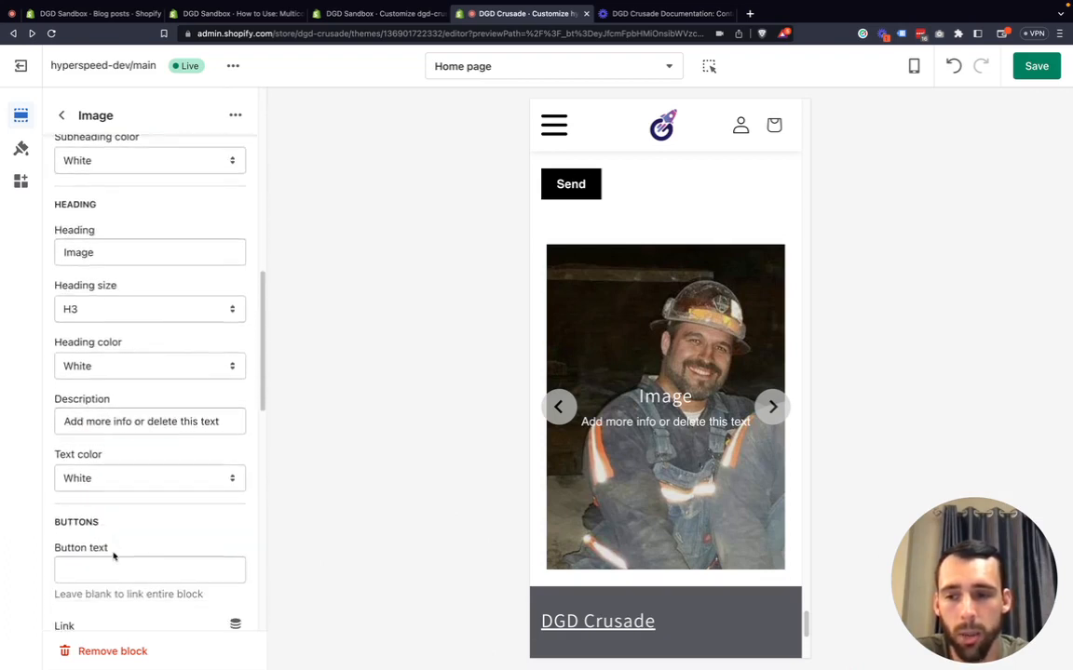
scroll(93, 540, down, 2)
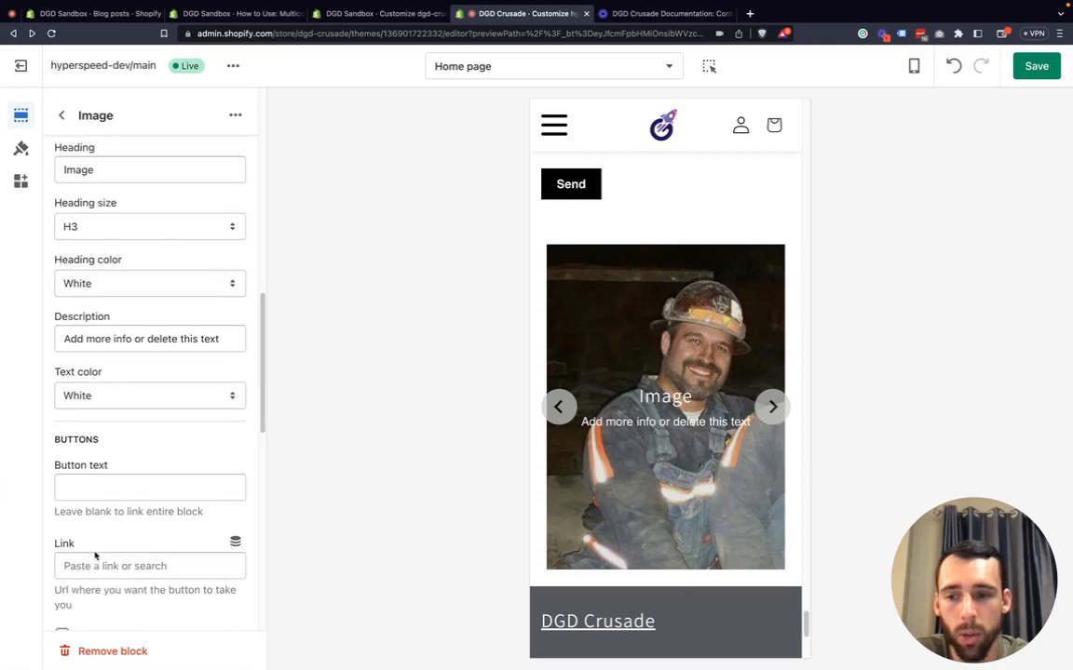
click(95, 565)
click(145, 414)
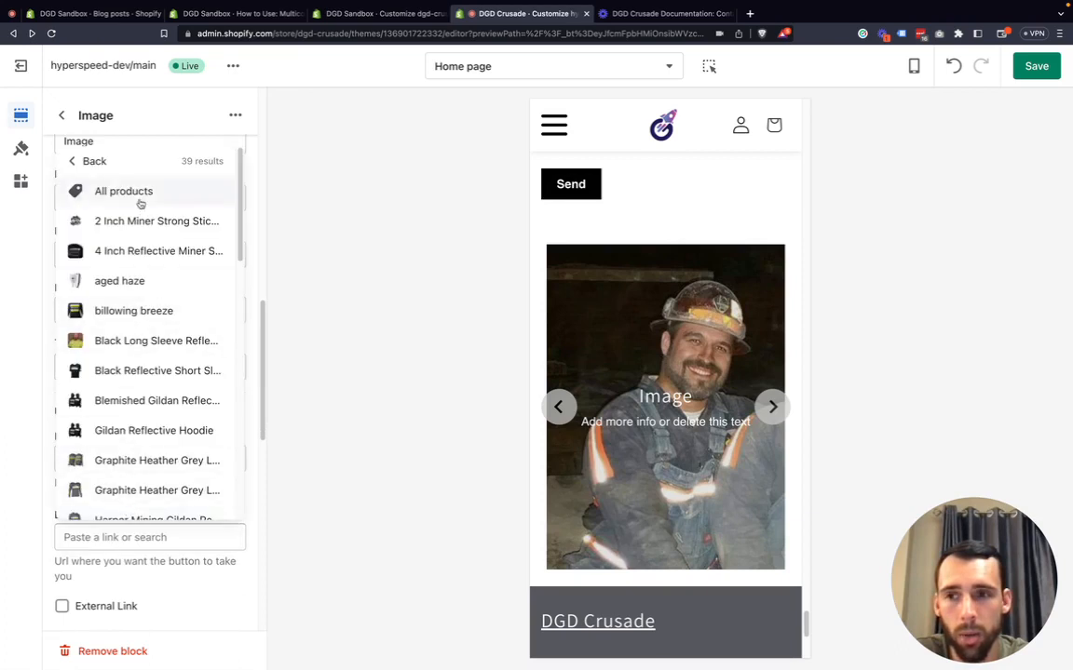
click(140, 200)
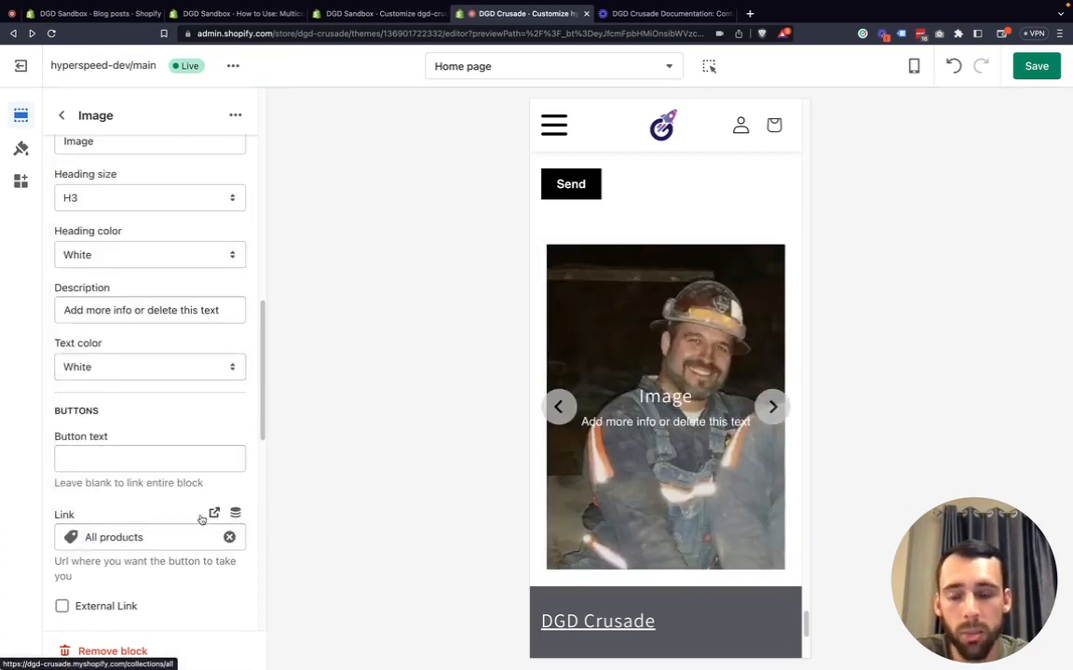
Open the Text block in the Multicolumn section.
scroll(122, 511, down, 5)
scroll(116, 484, down, 8)
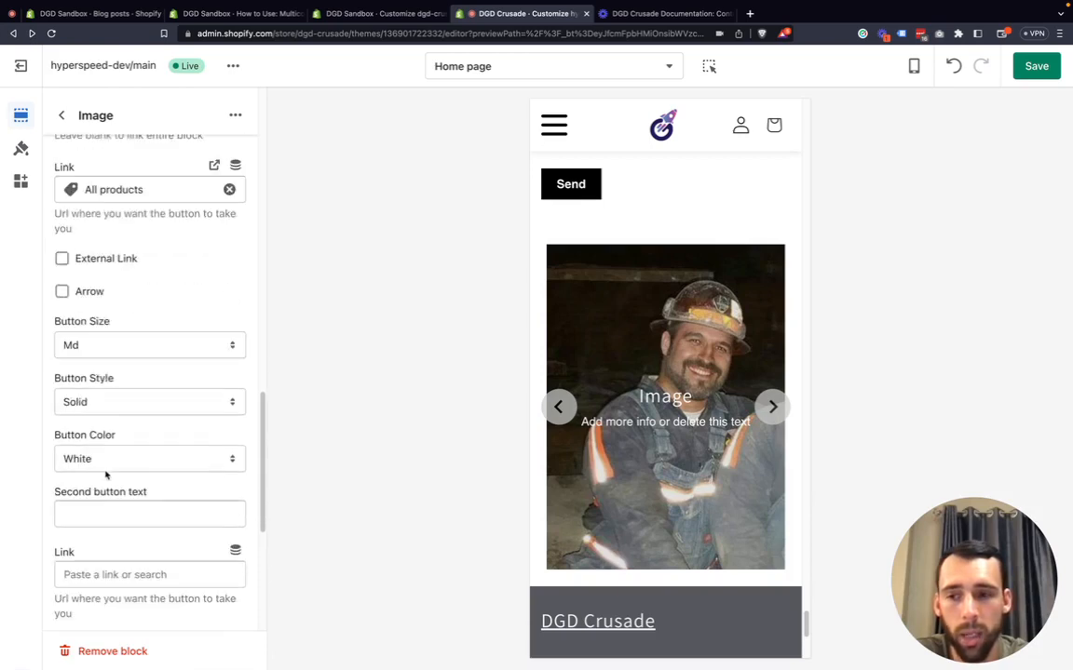
scroll(134, 422, up, 15)
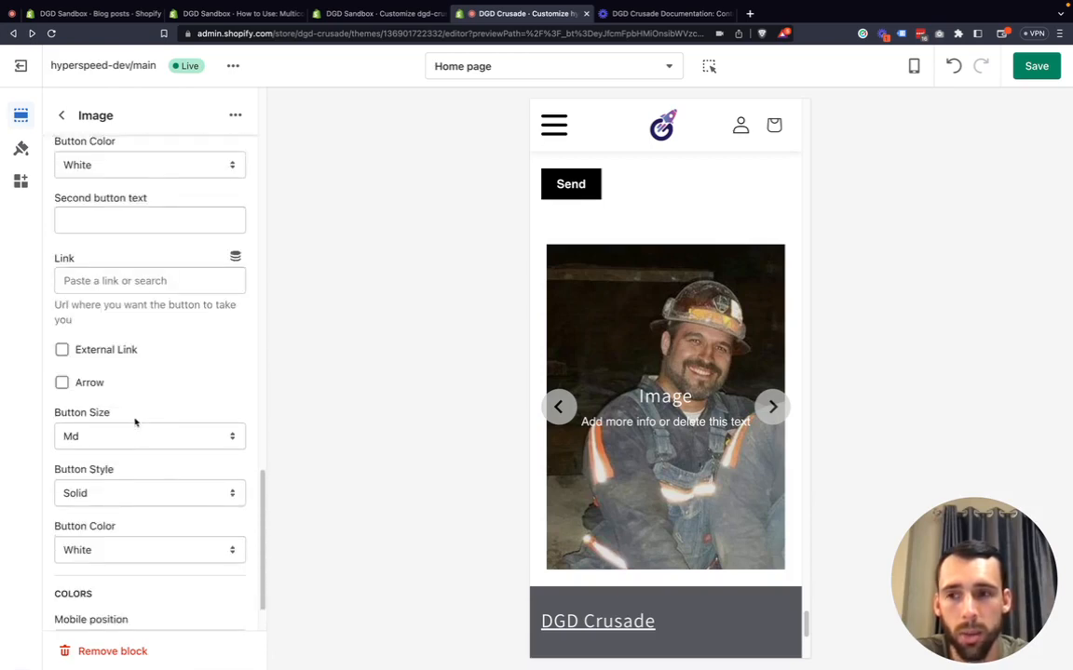
scroll(136, 373, up, 14)
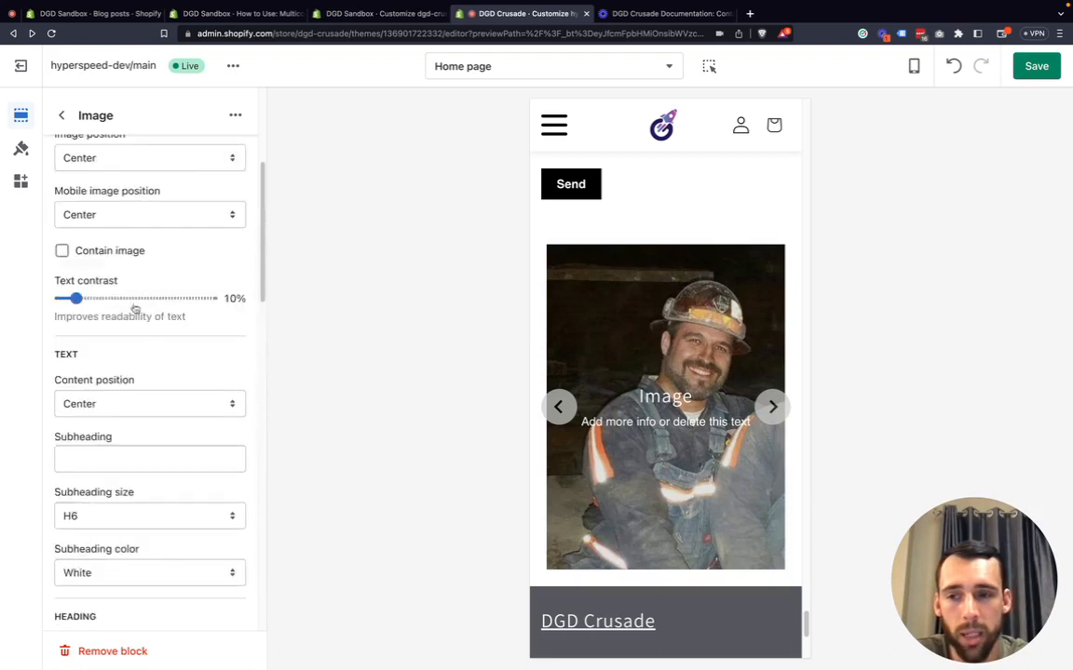
click(61, 115)
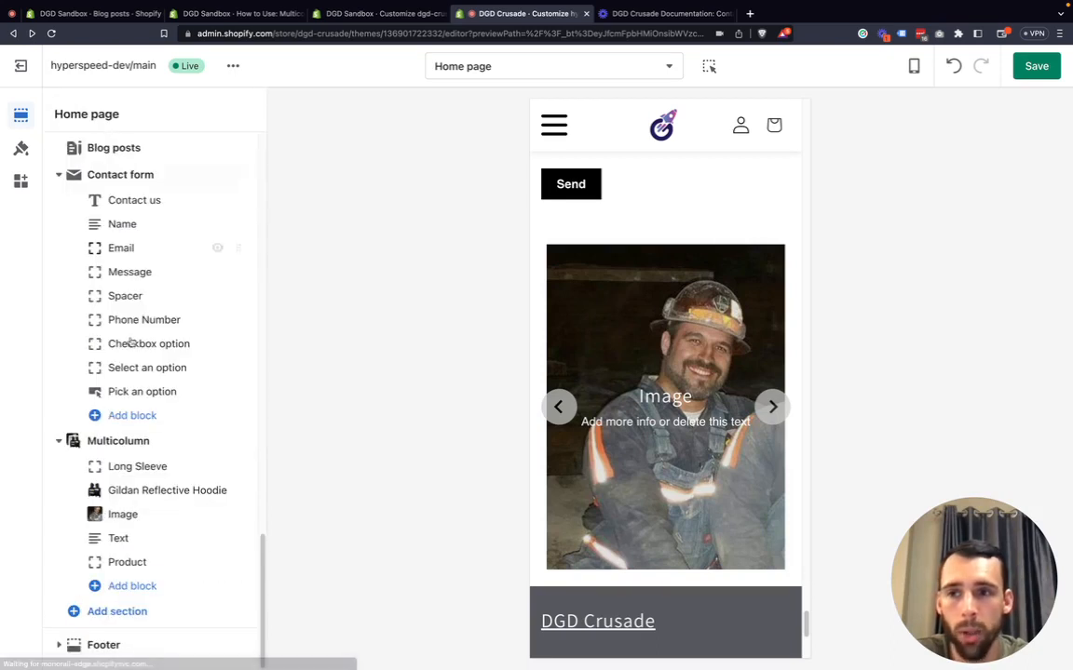
click(154, 540)
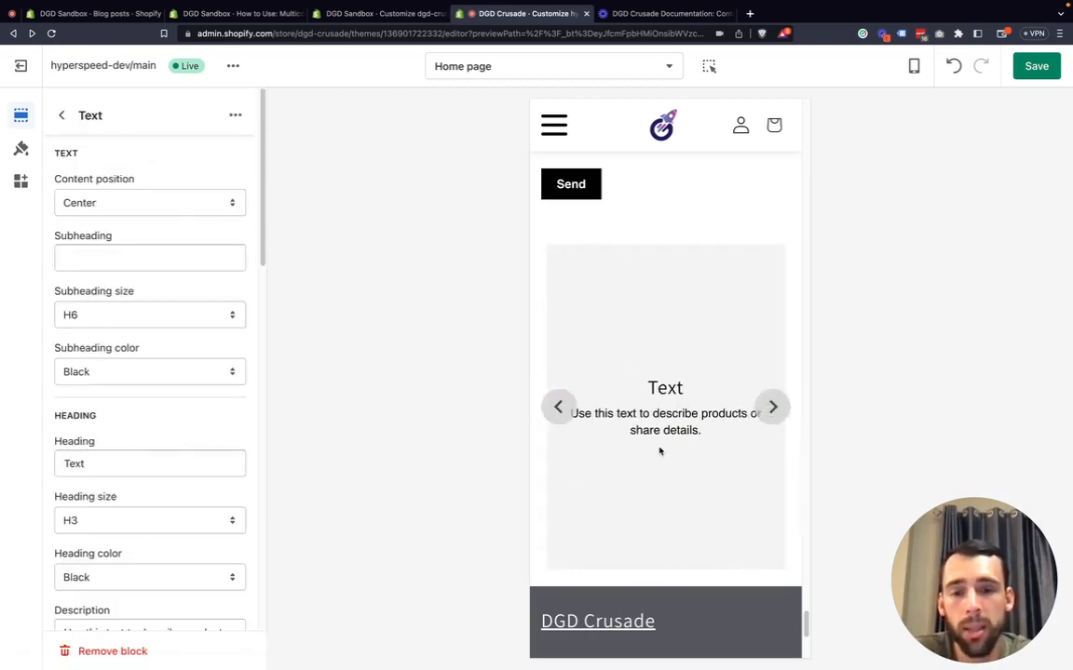
Link the Text block's first button to All products and set its button text to Button.
scroll(154, 410, down, 5)
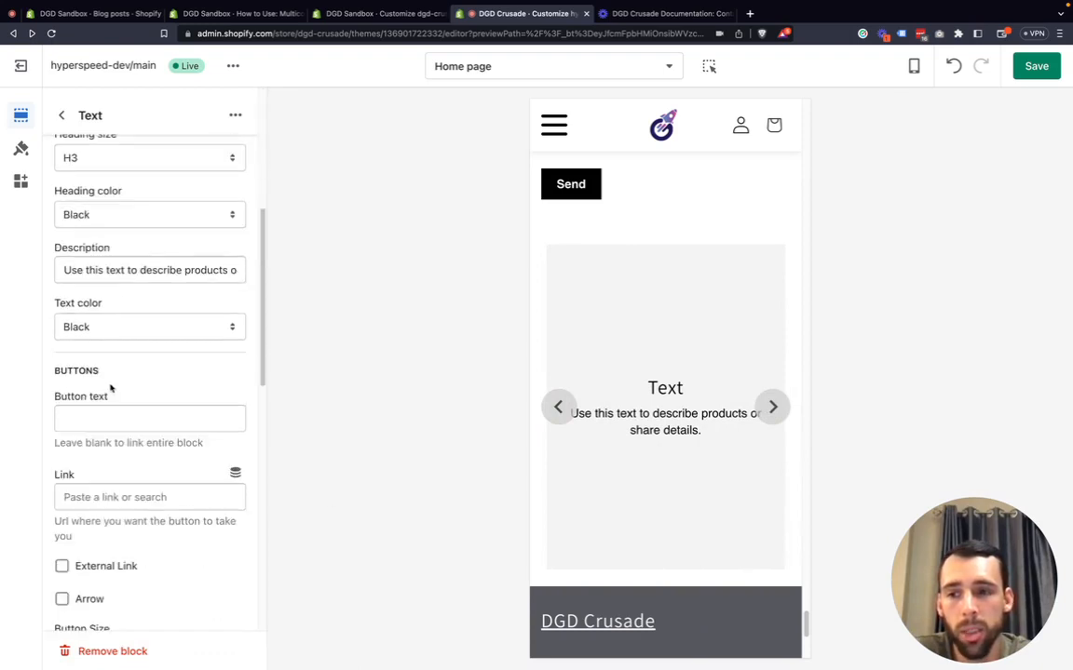
click(96, 403)
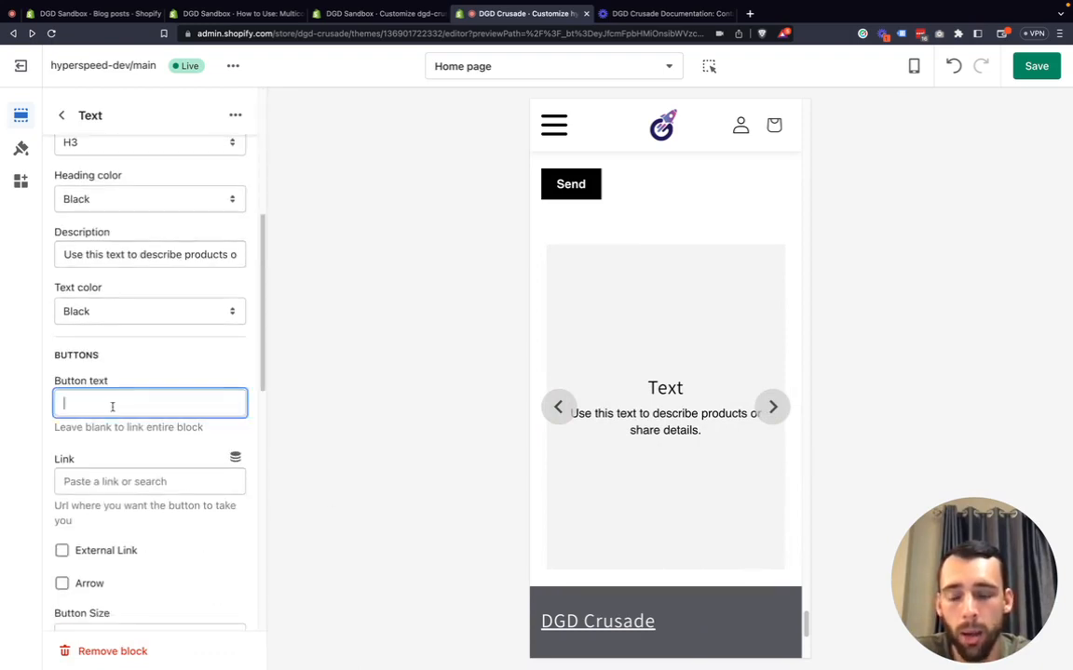
click(114, 483)
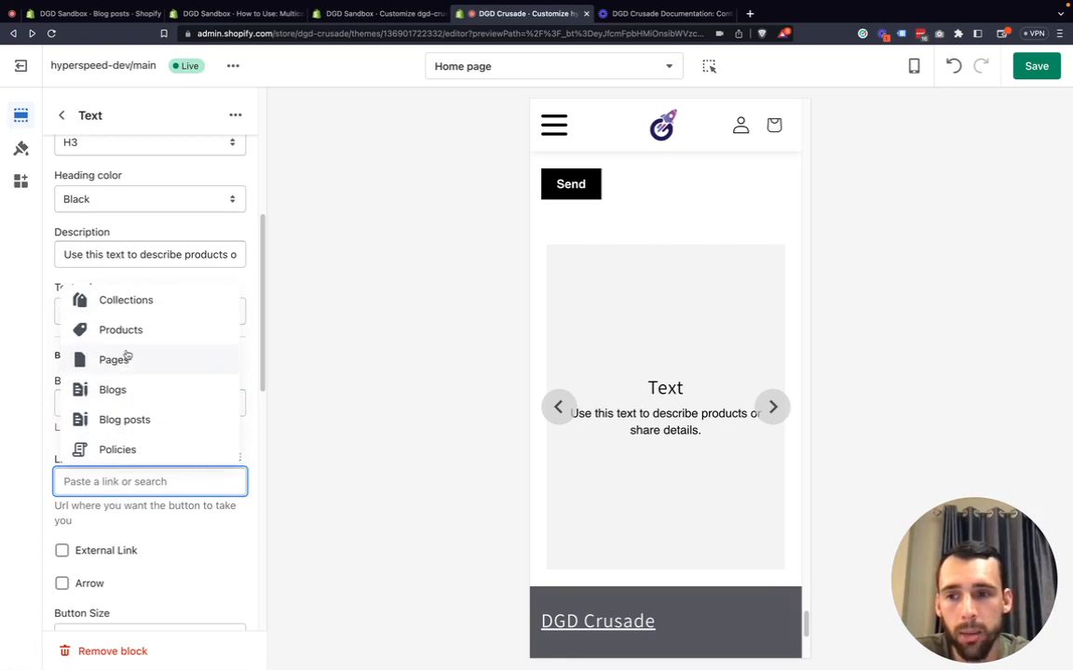
click(144, 333)
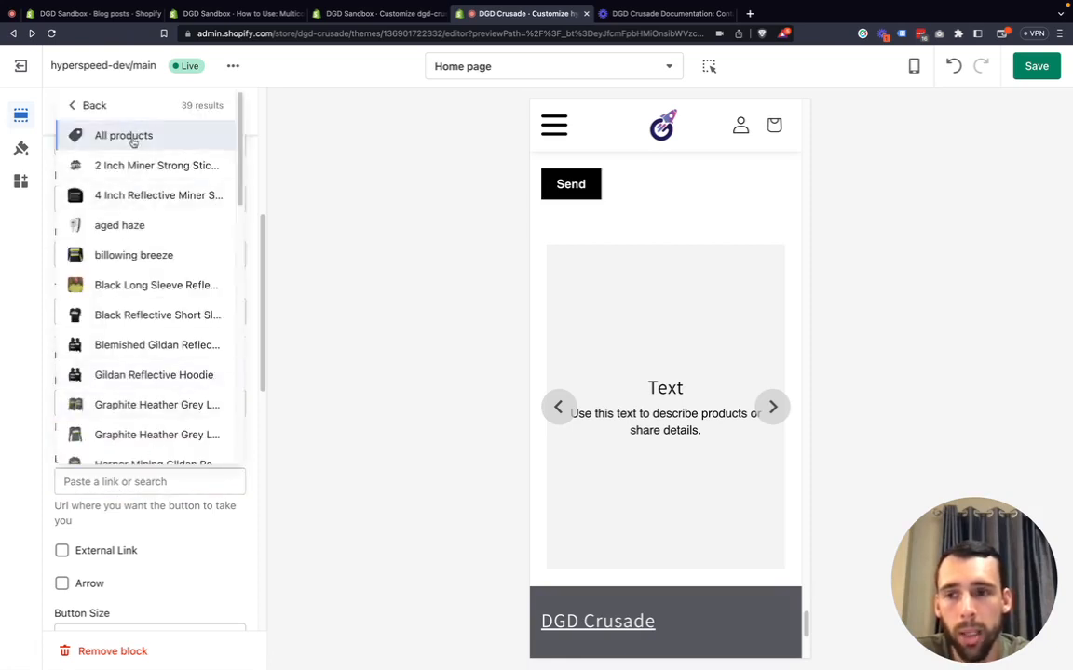
click(125, 136)
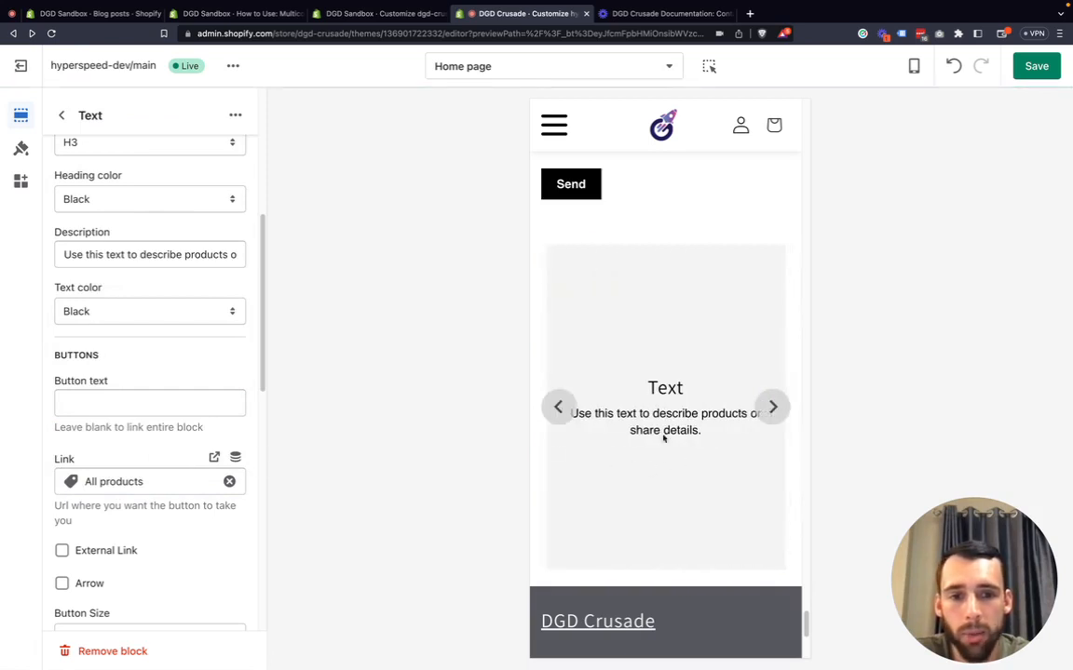
click(111, 401)
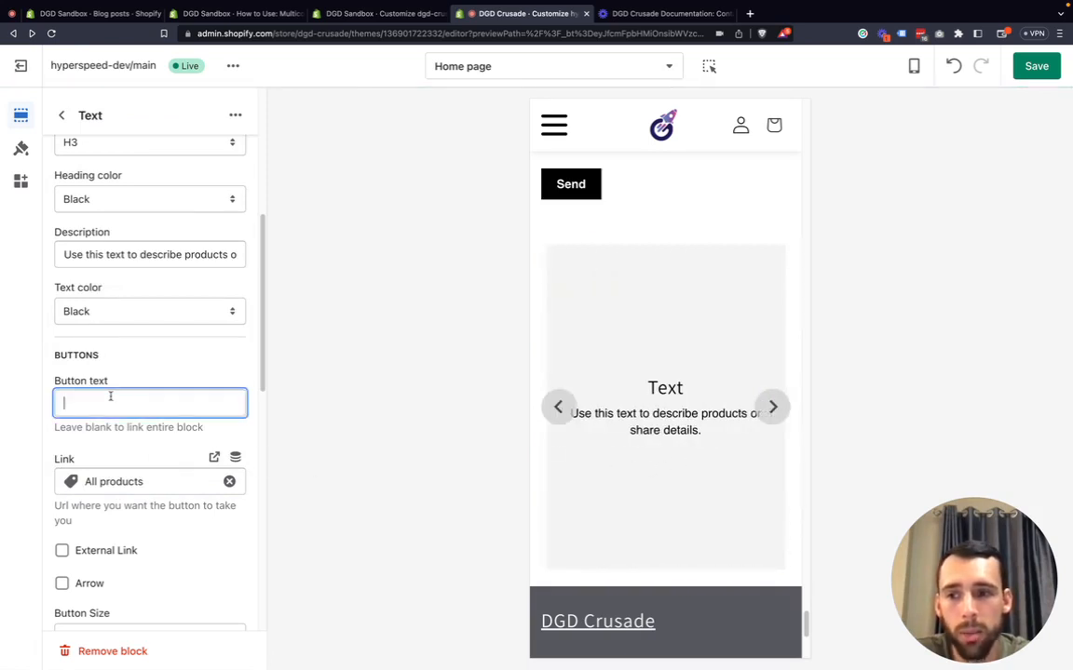
text(Button)
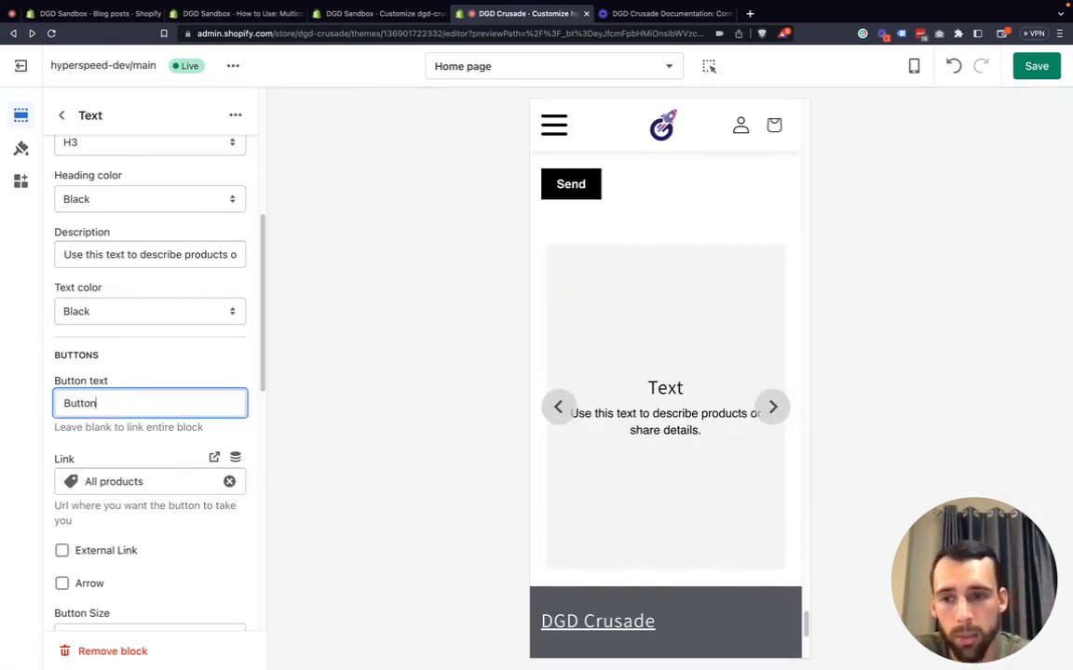
click(35, 431)
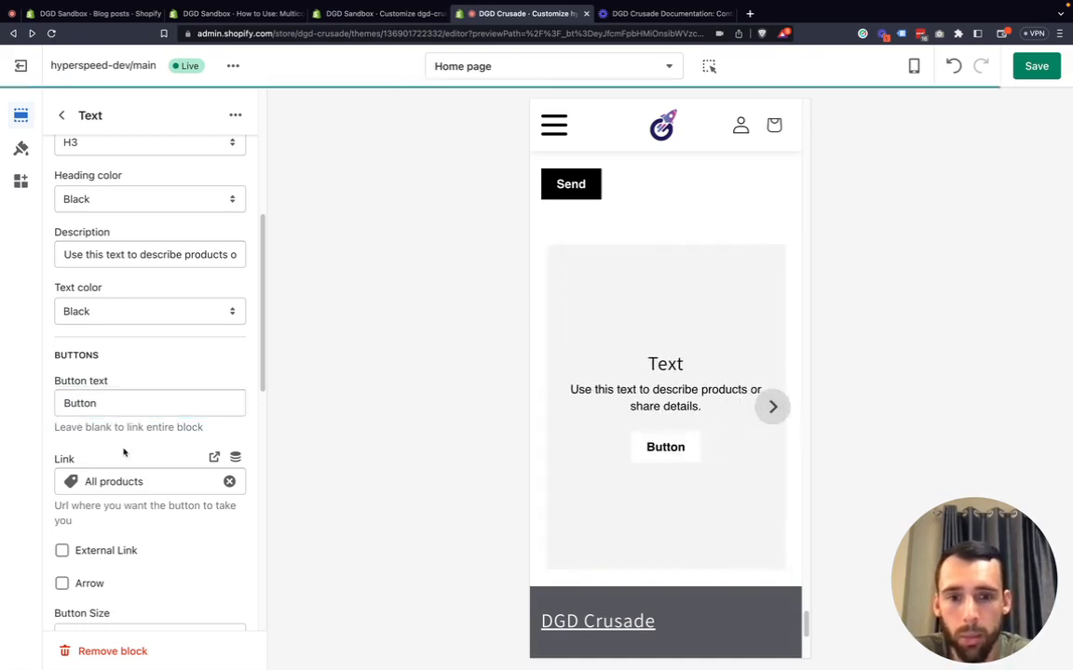
Set the Text block's second button text to Button.
scroll(124, 452, down, 3)
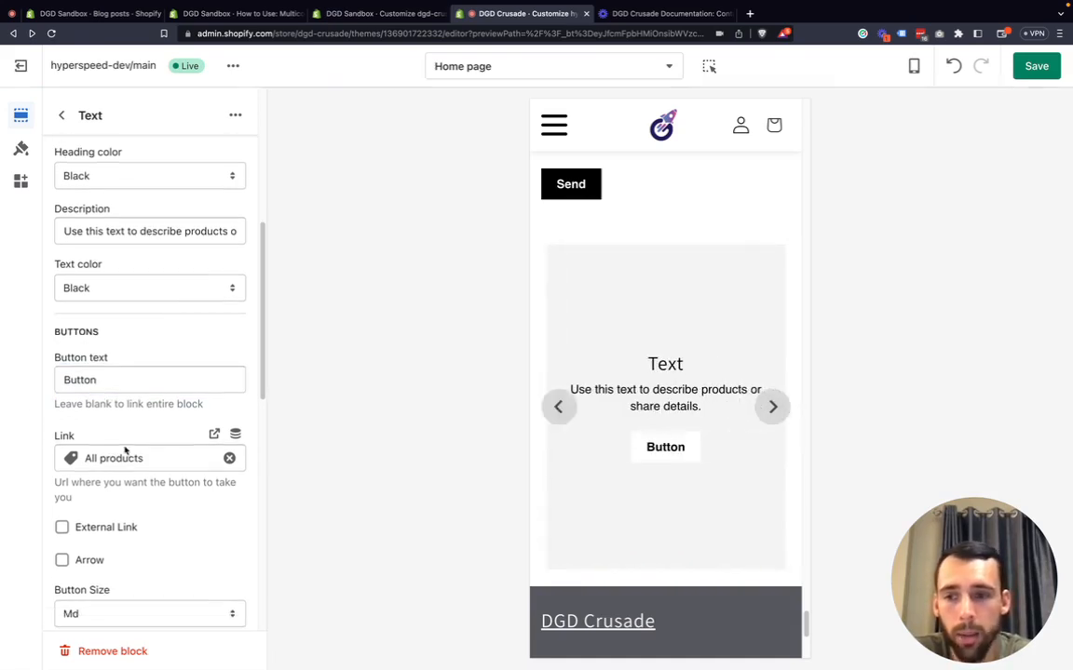
scroll(124, 452, down, 2)
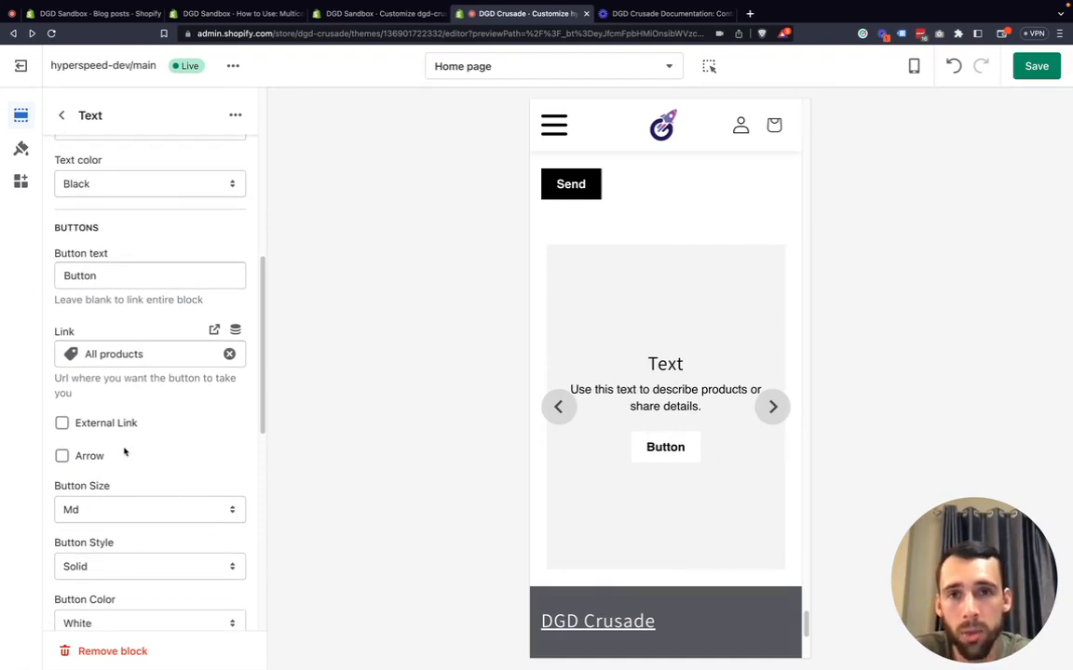
scroll(124, 452, down, 5)
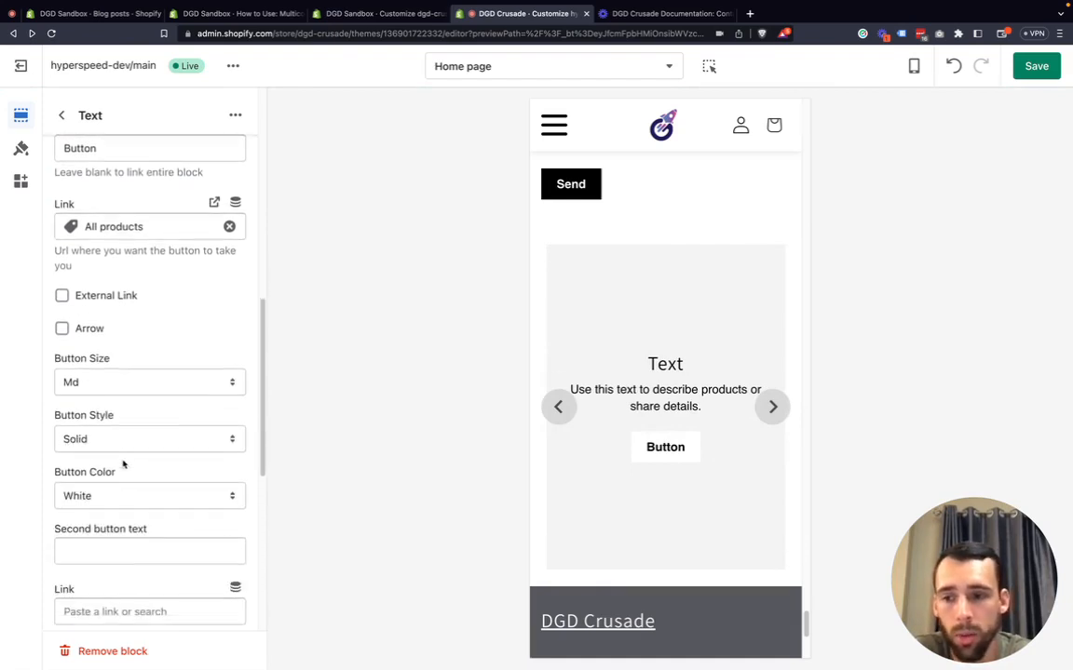
scroll(112, 485, down, 5)
click(101, 415)
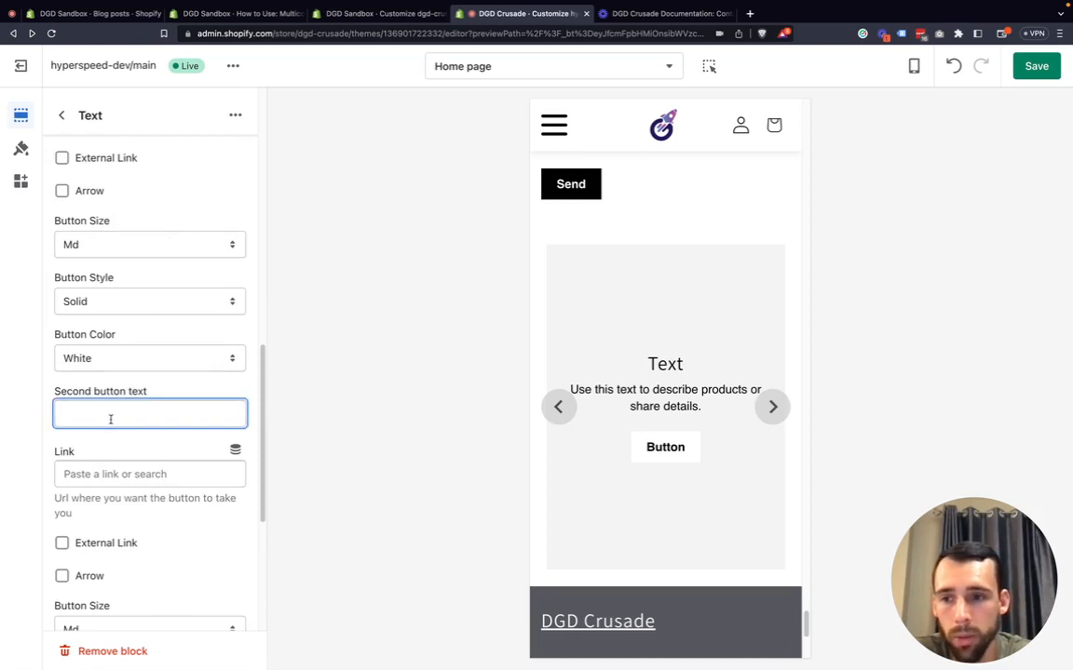
text(Button)
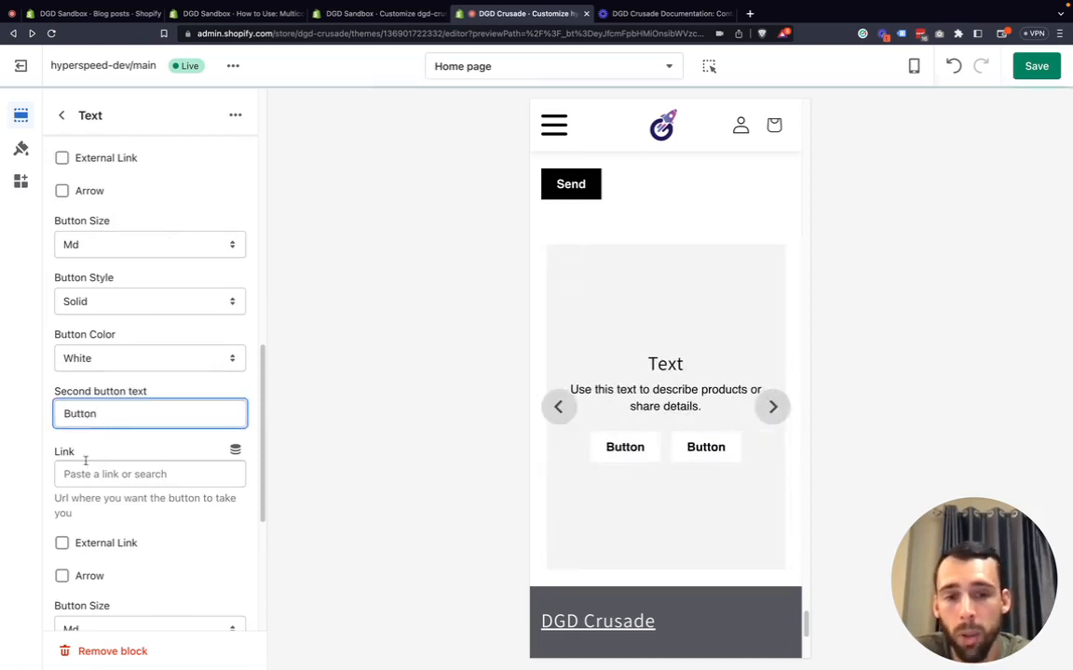
click(35, 442)
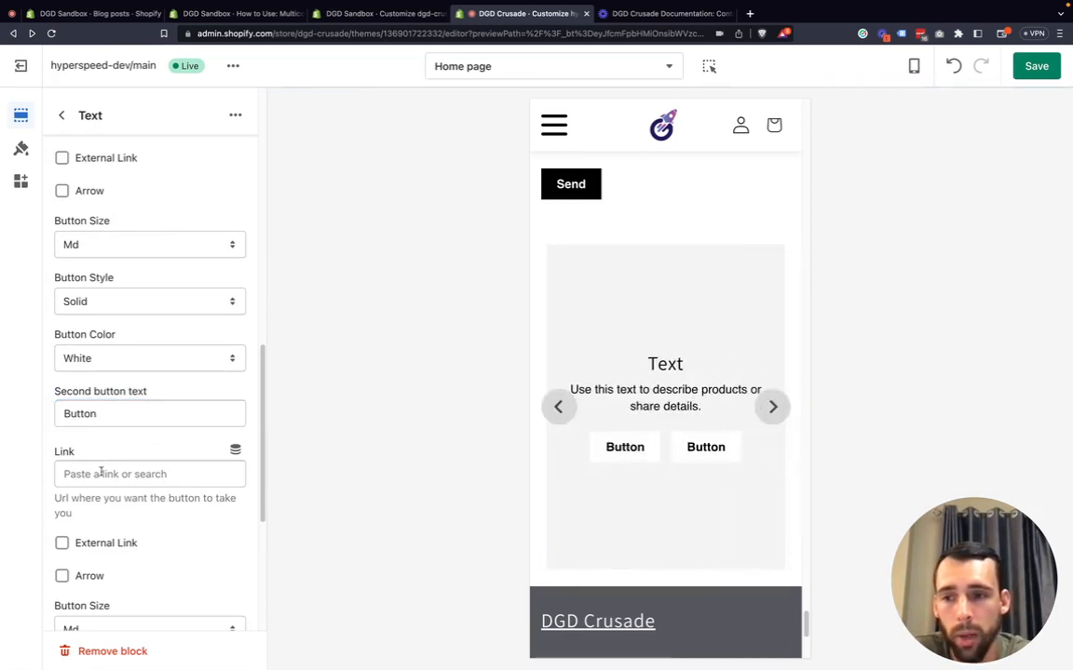
Set the second button's color to Black.
scroll(105, 461, down, 1)
scroll(104, 461, down, 2)
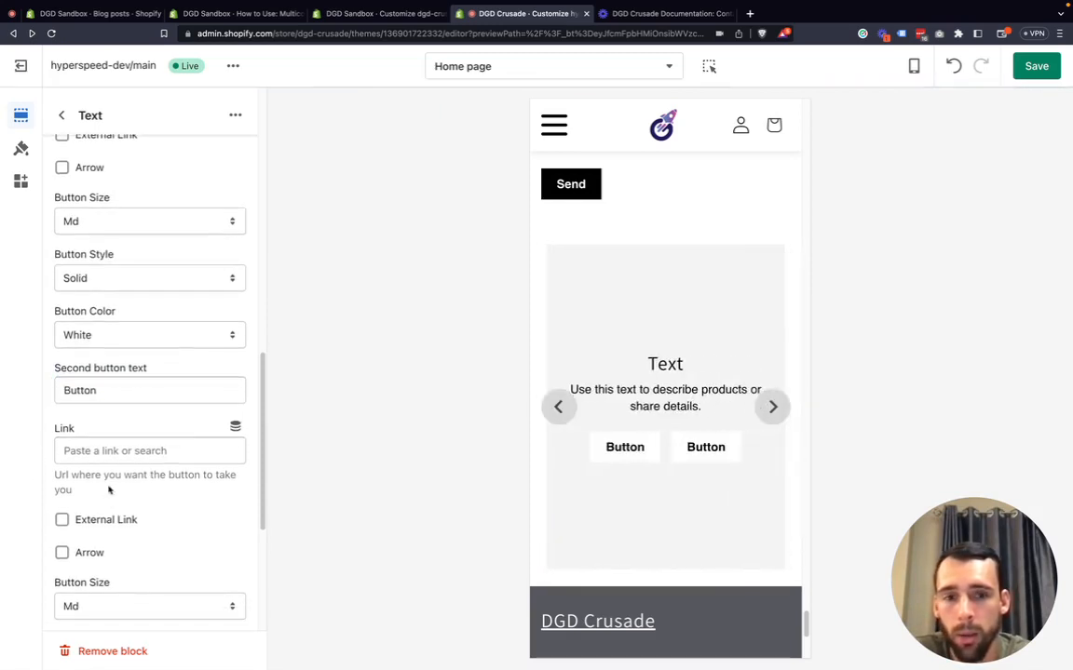
scroll(108, 489, down, 3)
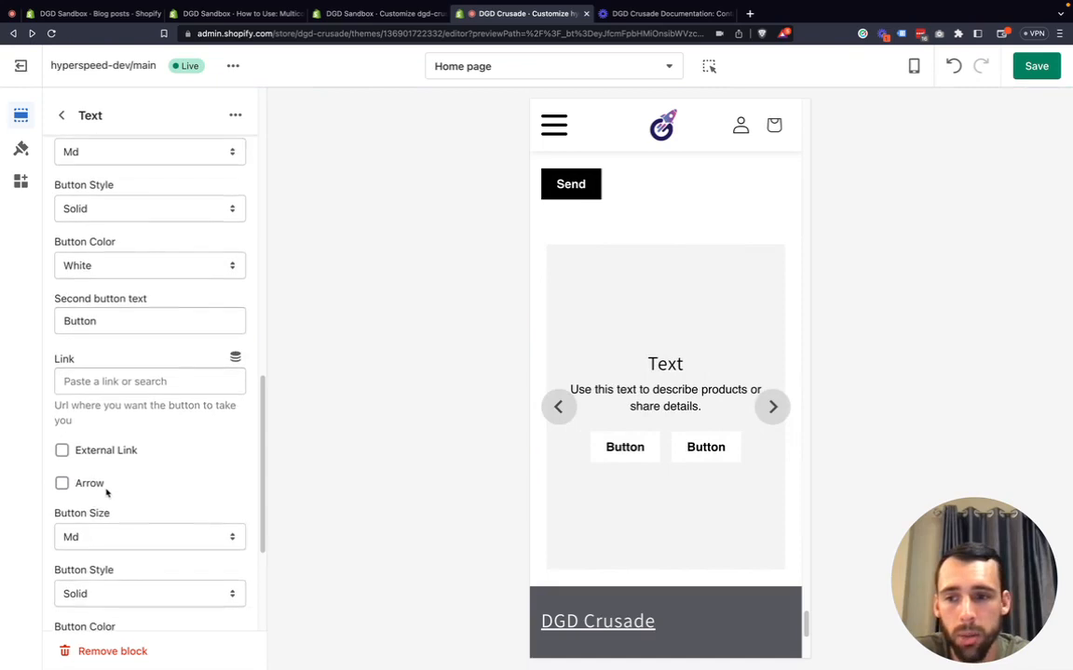
scroll(105, 582, down, 3)
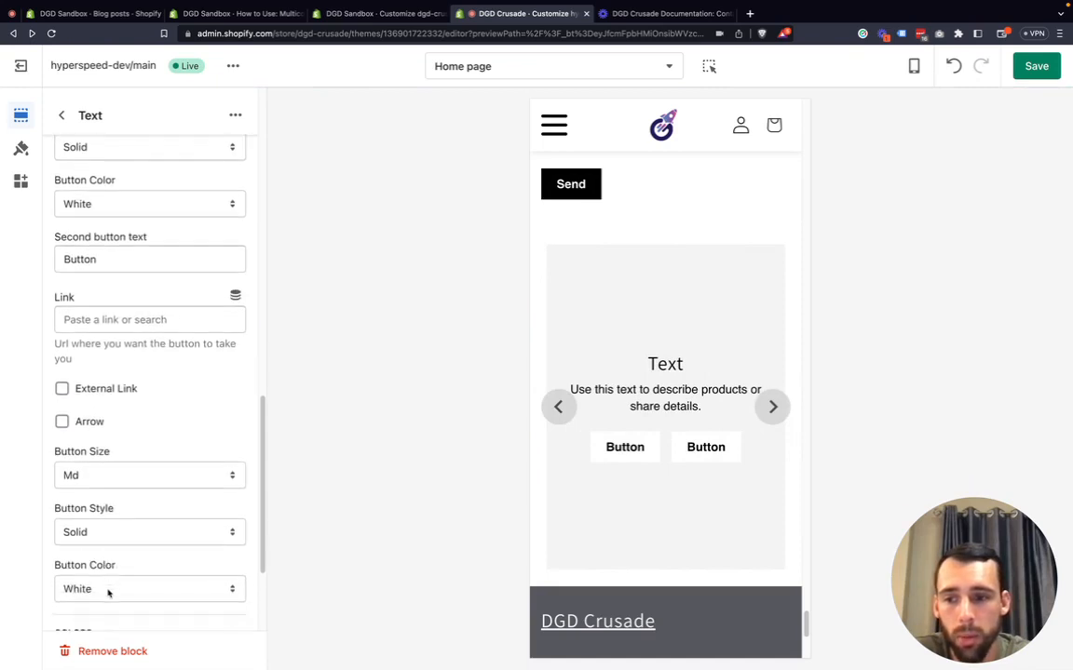
click(108, 590)
click(106, 605)
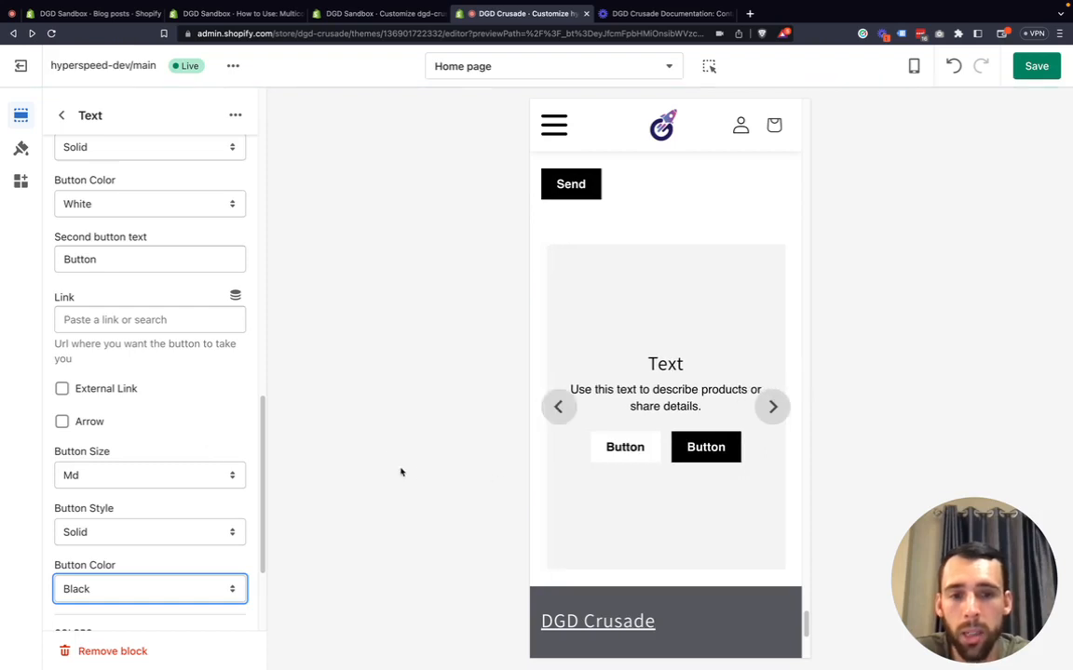
click(107, 391)
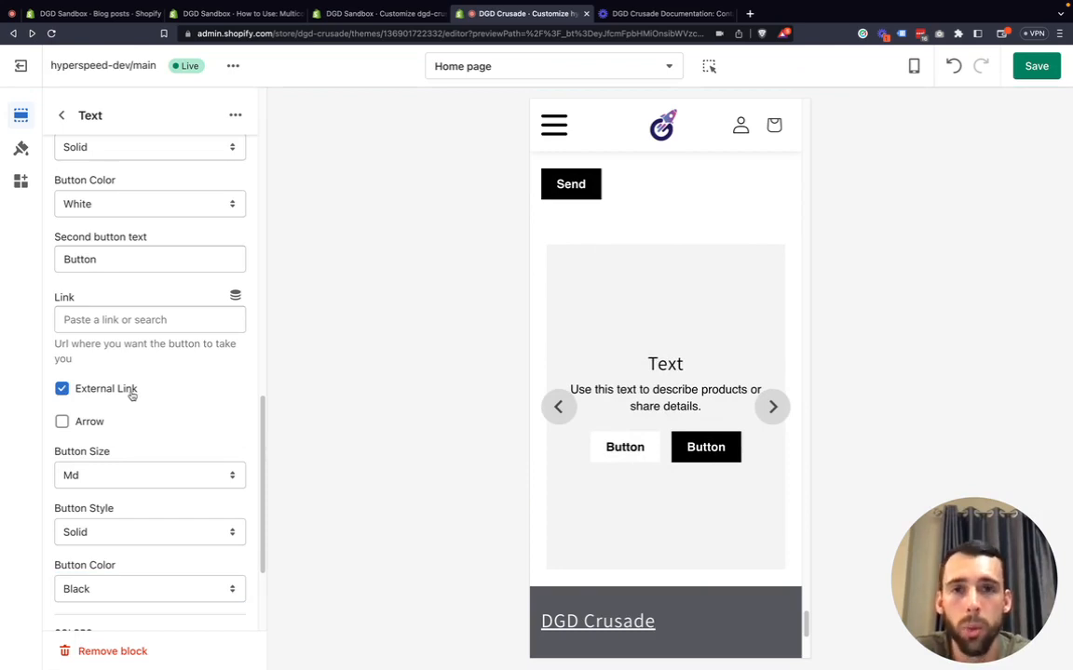
click(132, 396)
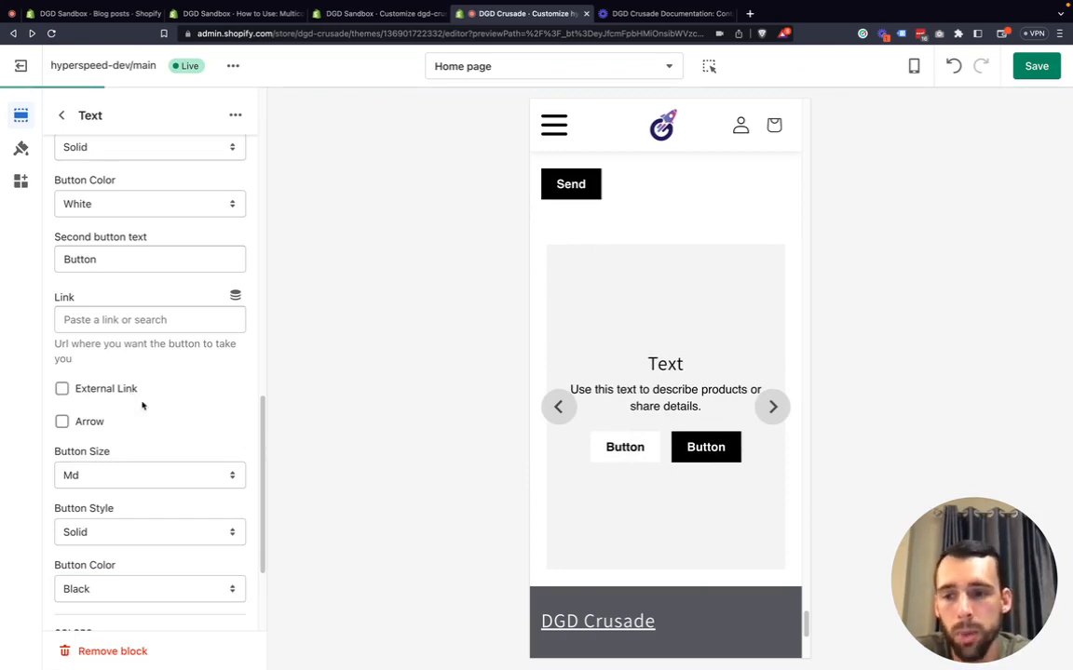
scroll(142, 408, down, 2)
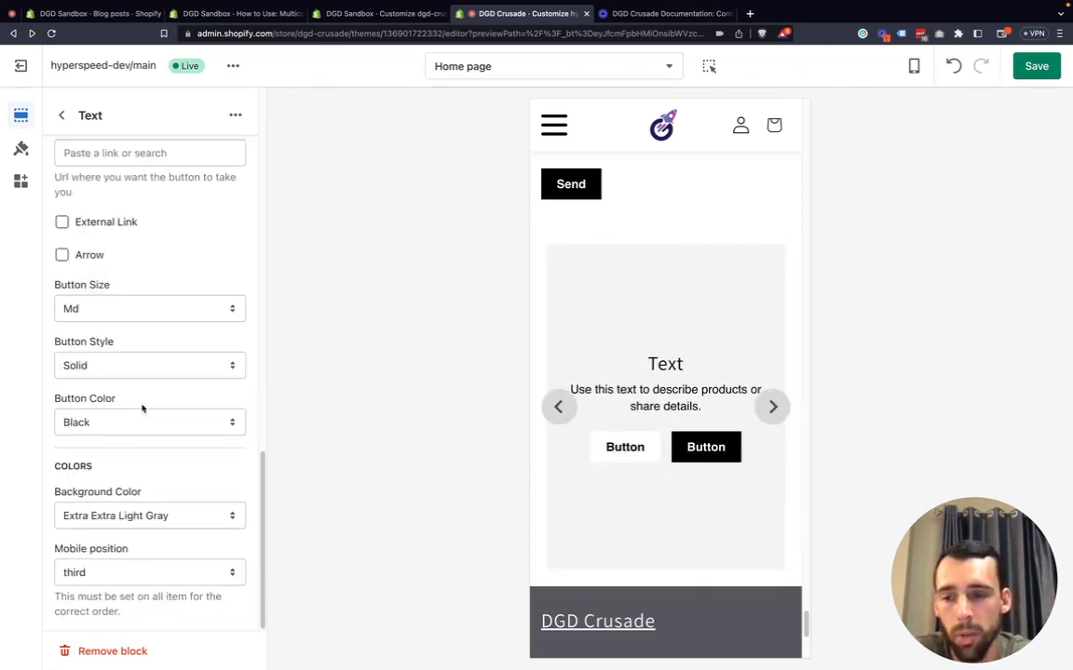
Set the Text block's background color to White.
click(131, 515)
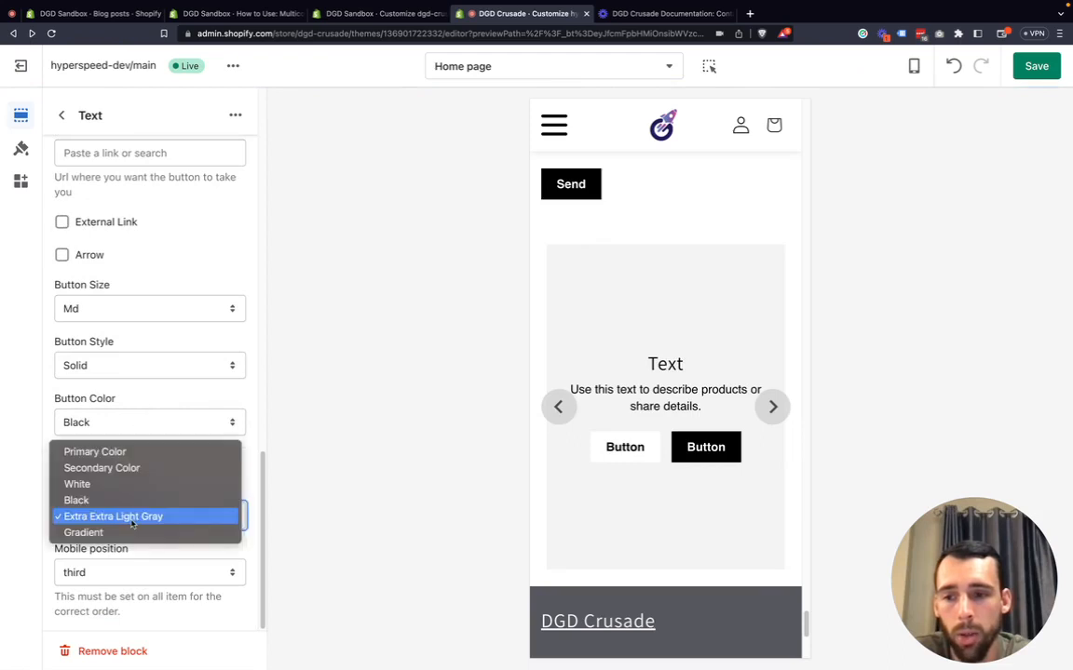
click(79, 484)
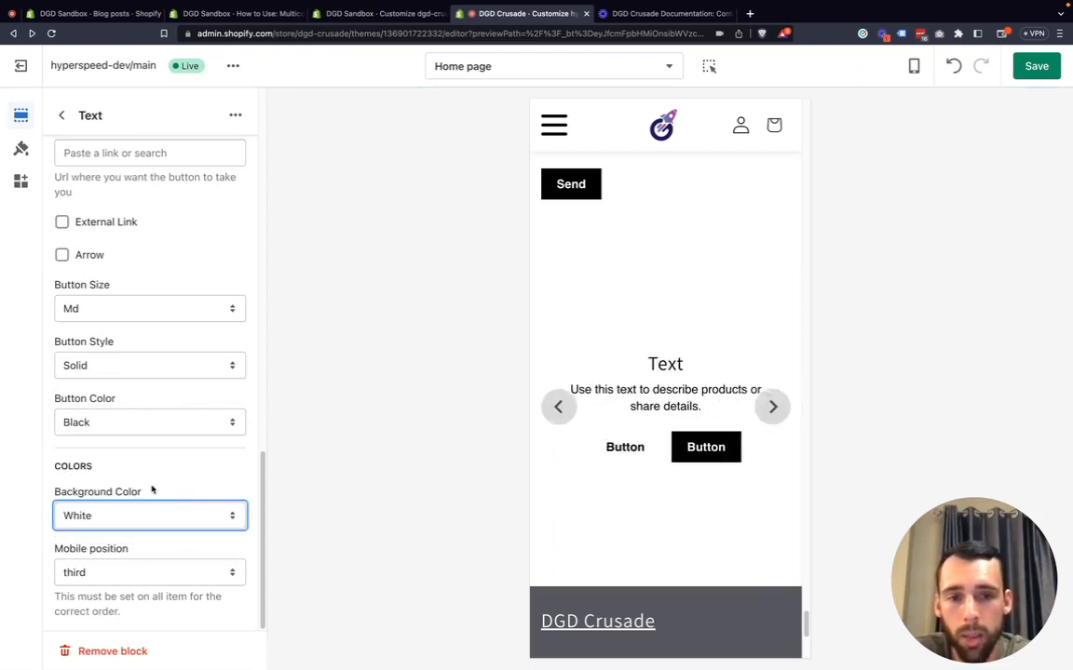
scroll(145, 381, up, 1)
scroll(125, 488, up, 1)
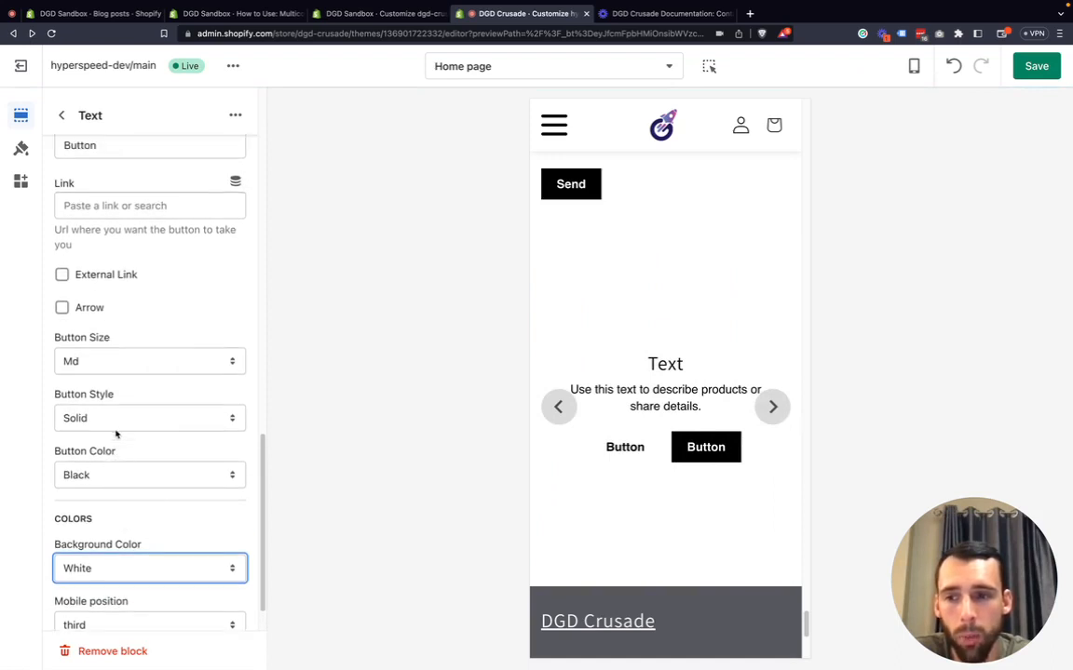
click(115, 570)
Switch the preview to desktop and review the Multicolumn section's columns.
scroll(119, 517, up, 10)
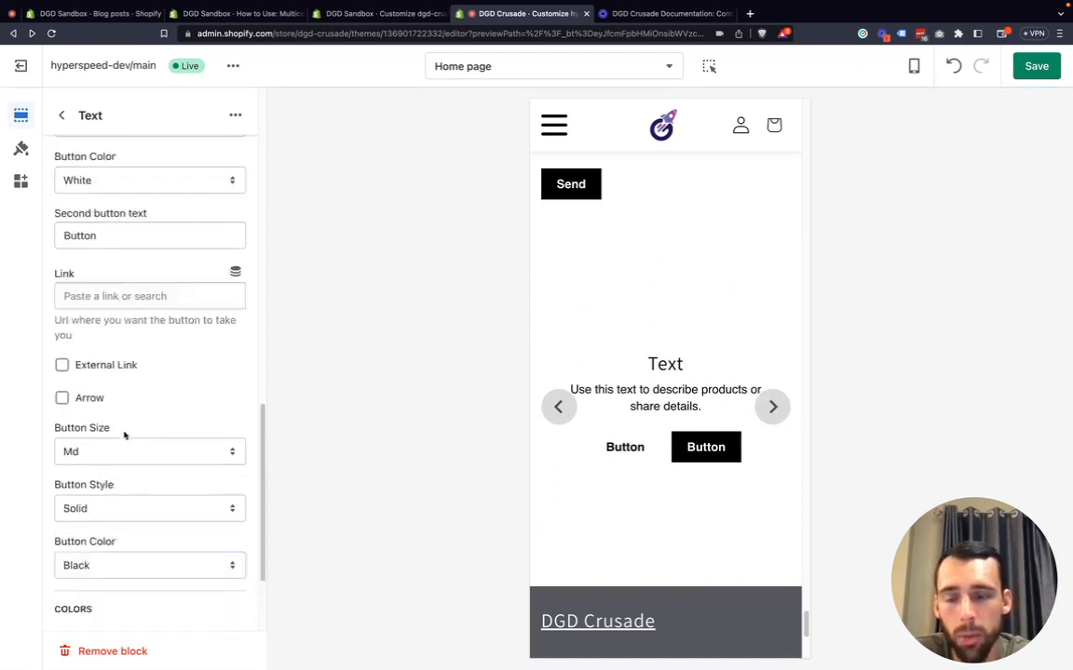
scroll(124, 404, up, 10)
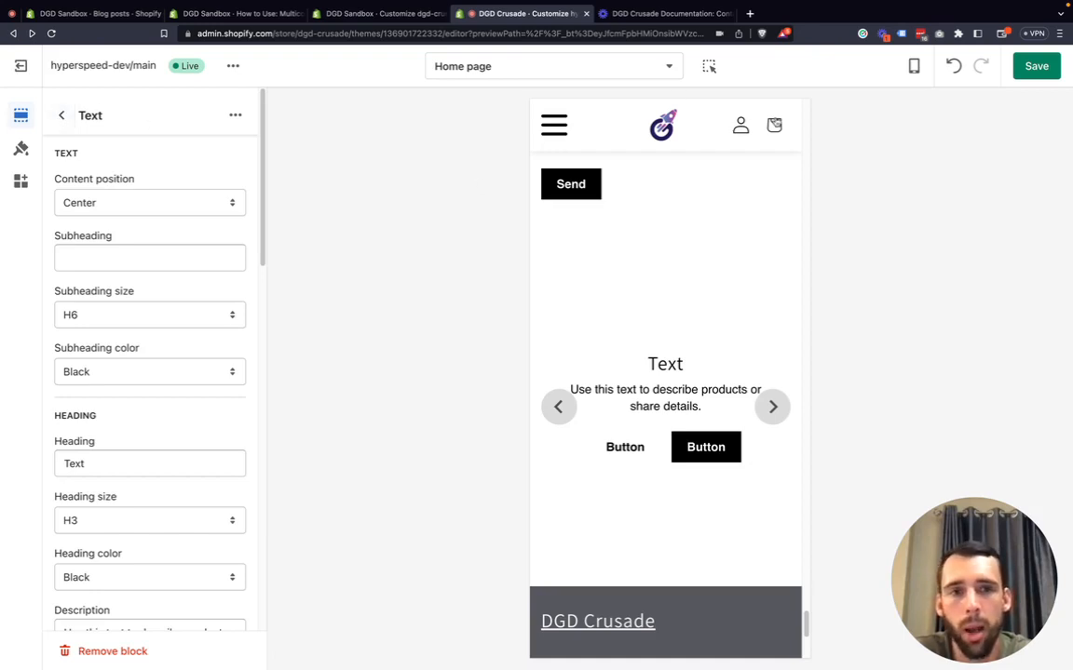
click(913, 65)
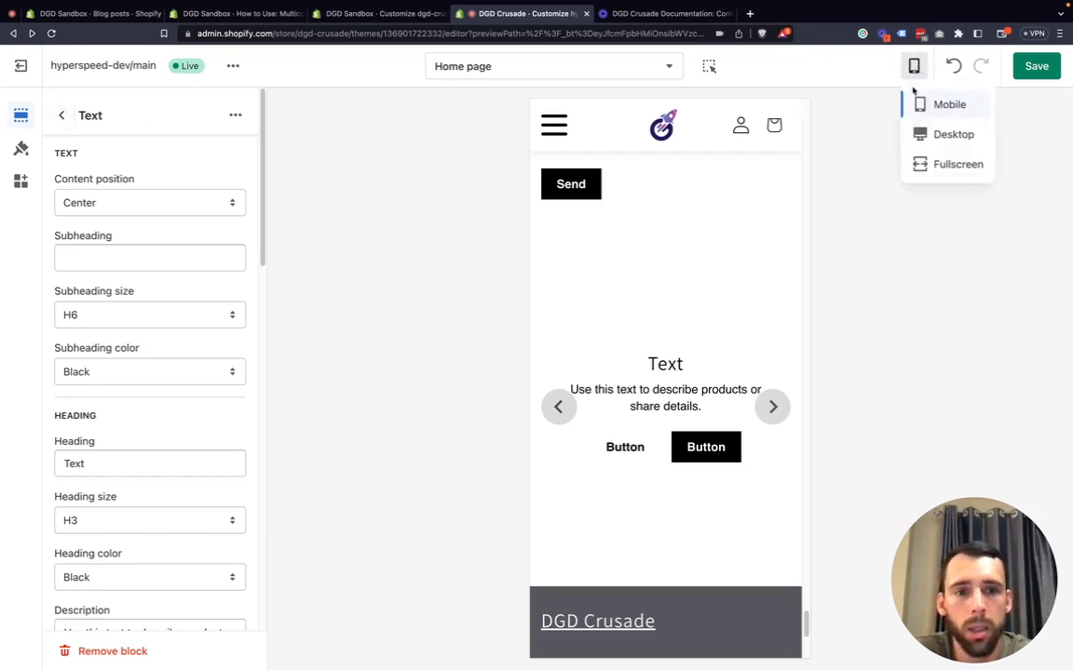
click(959, 134)
scroll(513, 428, up, 5)
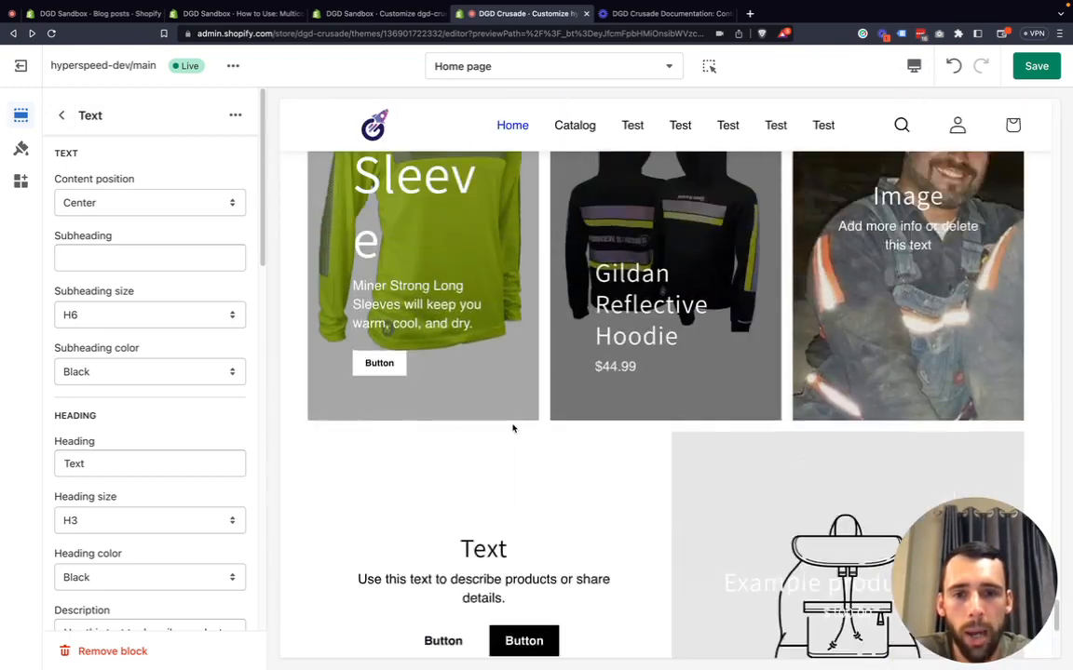
scroll(513, 428, up, 2)
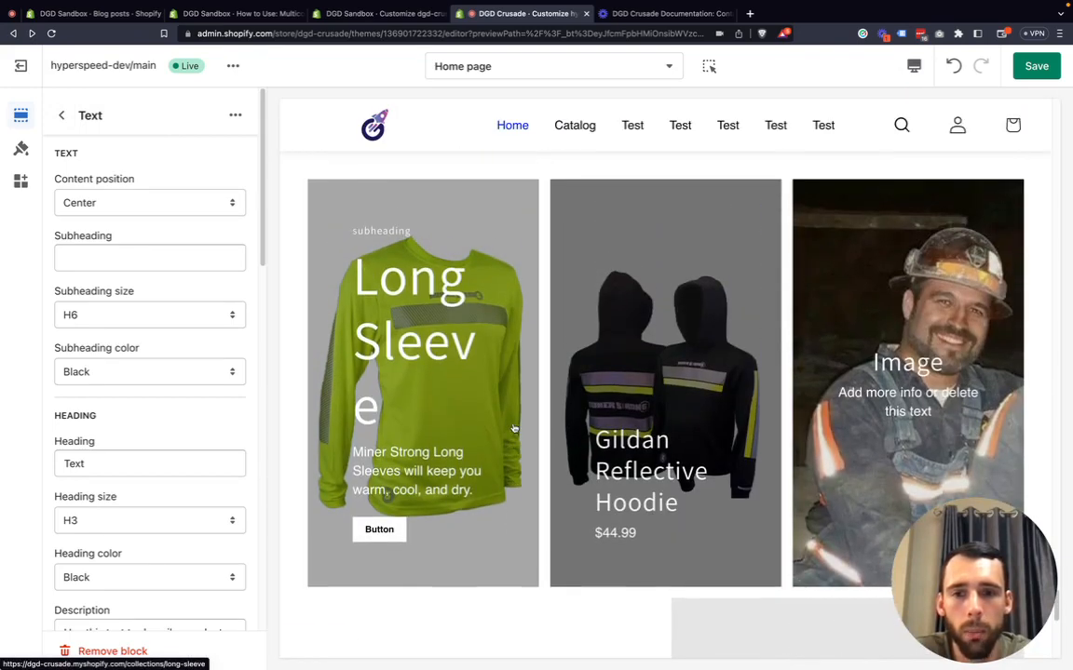
scroll(513, 428, down, 5)
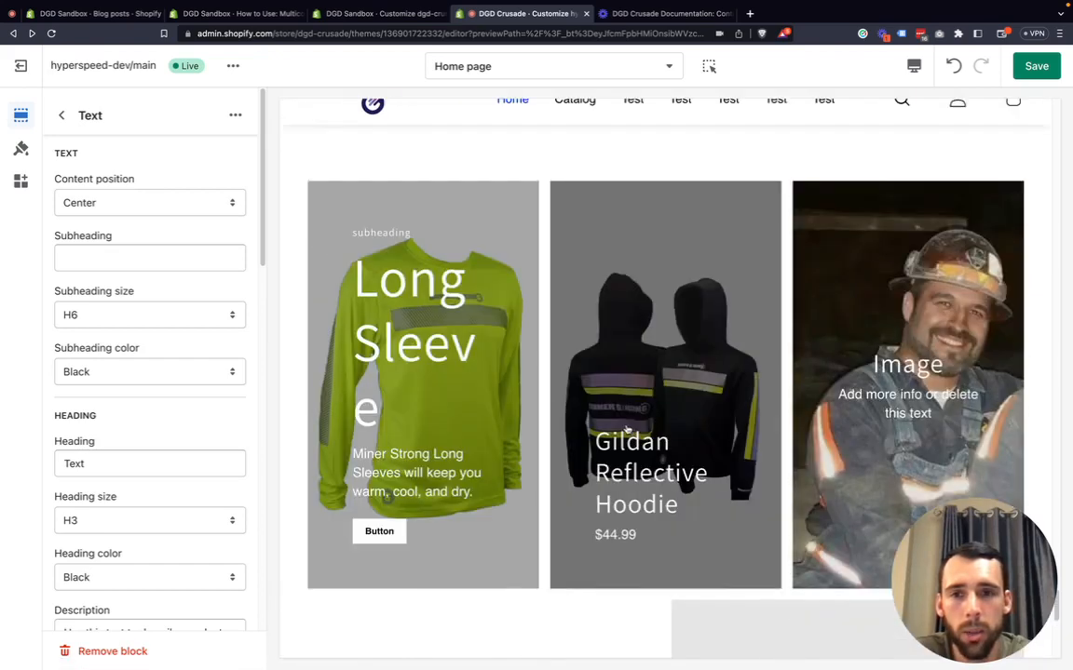
scroll(661, 433, up, 5)
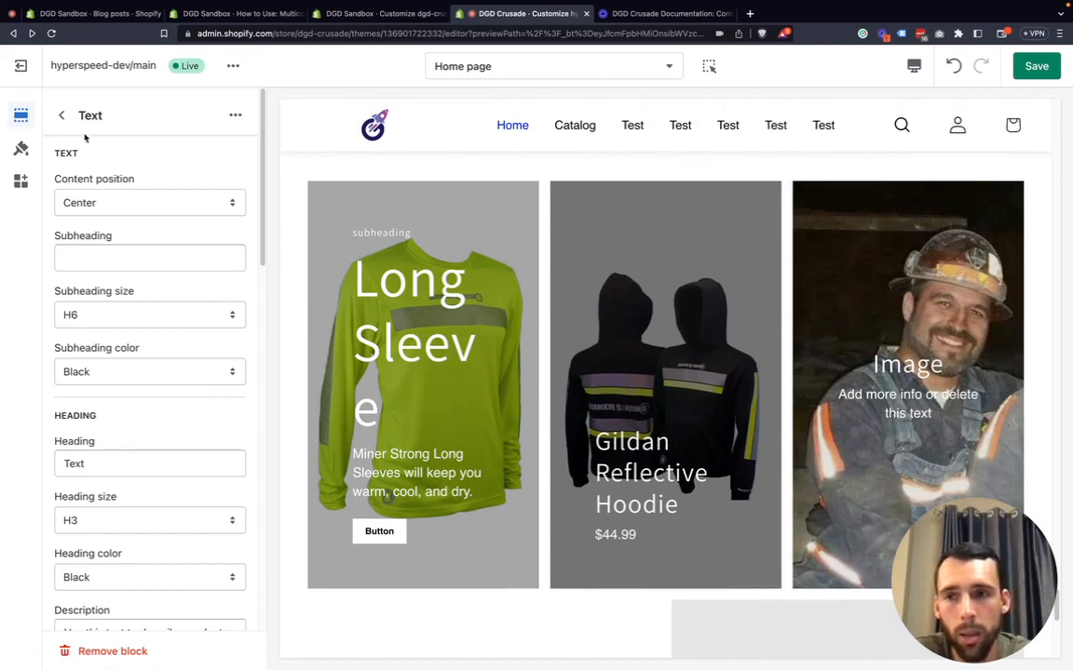
Open the Long Sleeve block in the Multicolumn section and set its heading size to H3.
click(62, 115)
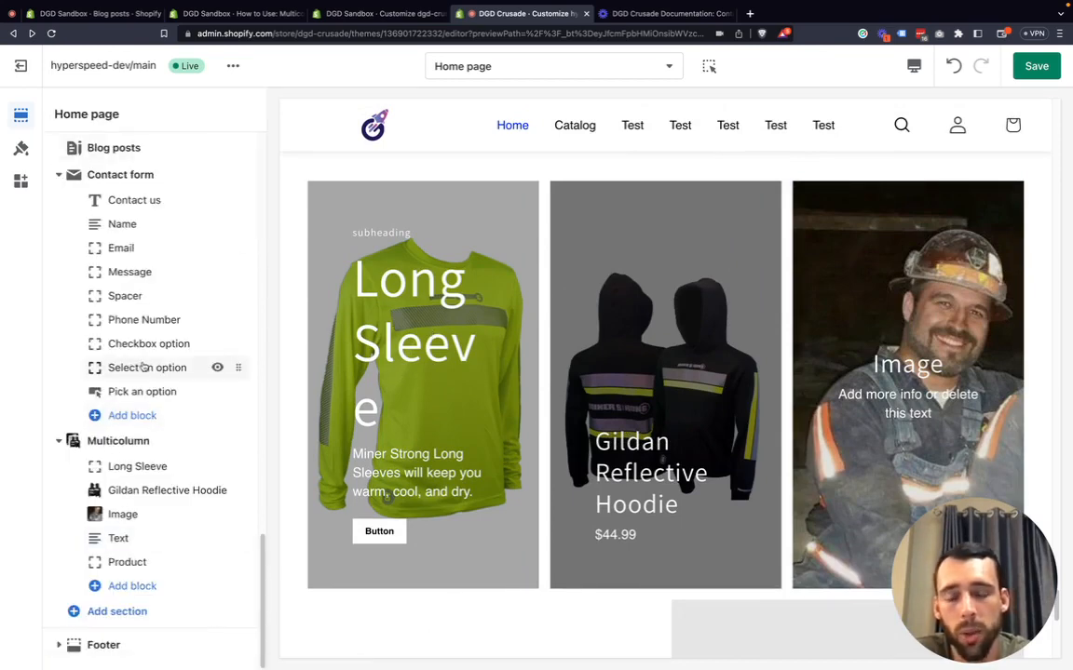
click(127, 467)
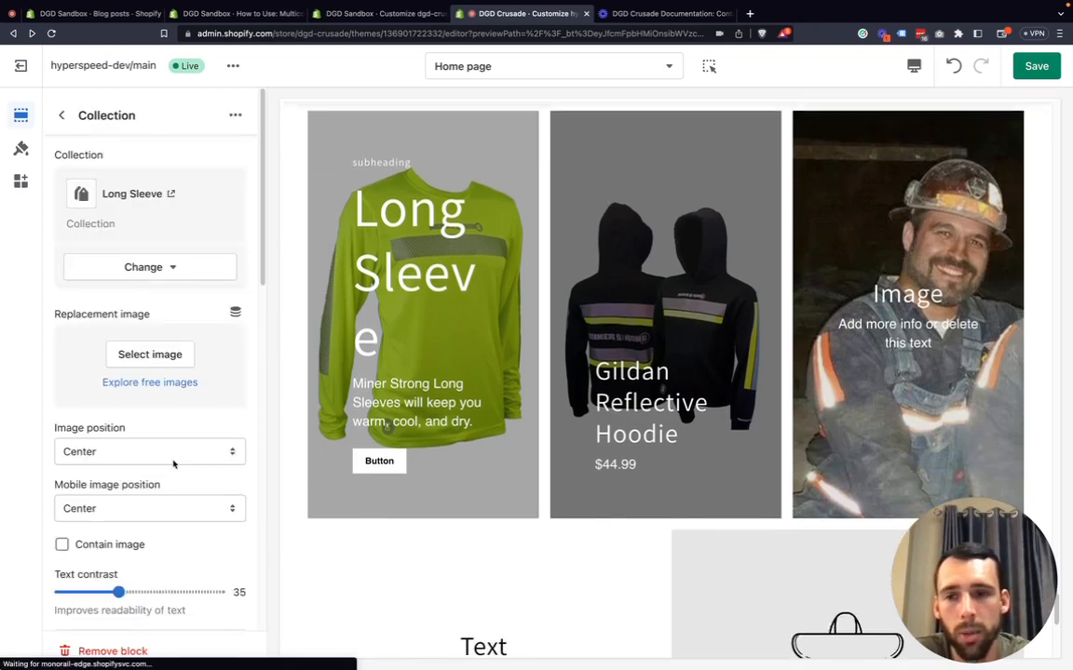
scroll(105, 445, down, 3)
scroll(106, 448, down, 5)
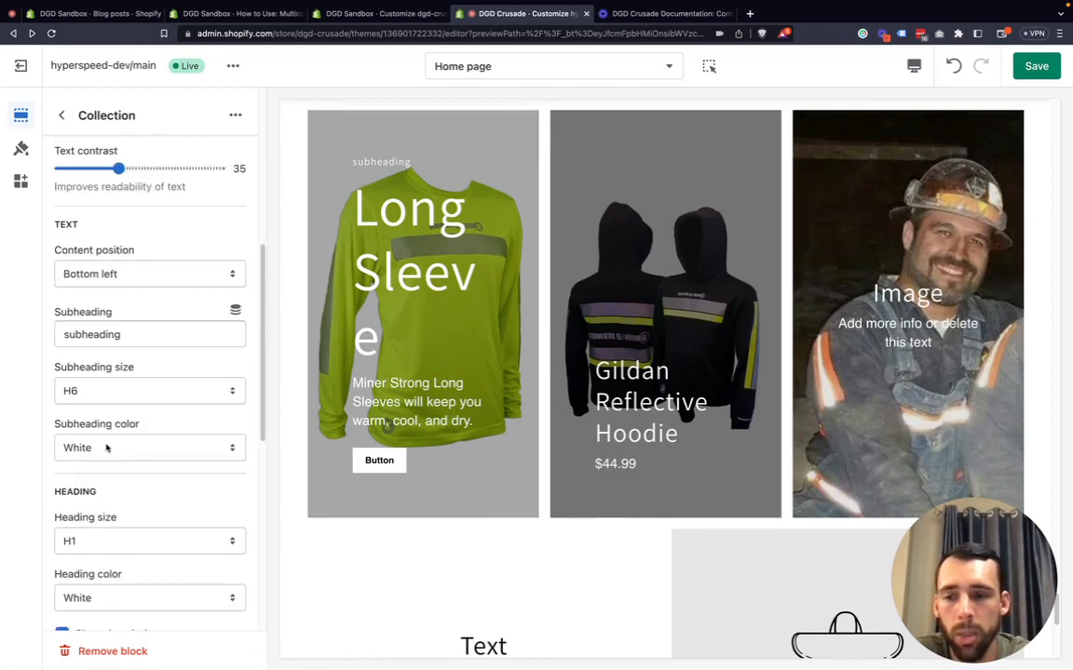
click(88, 501)
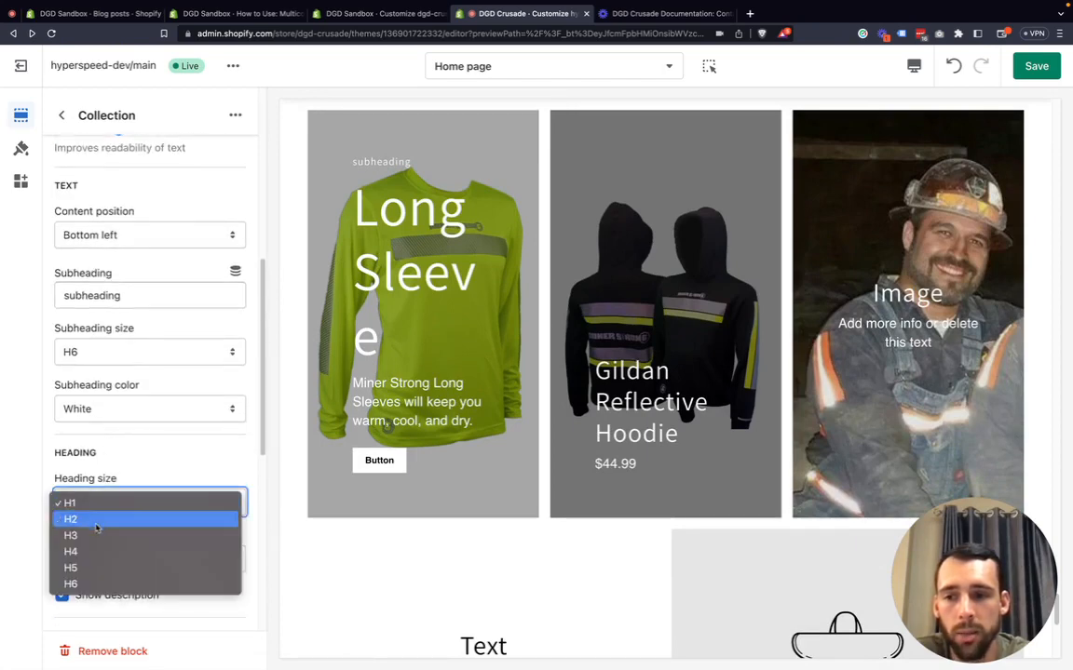
click(98, 535)
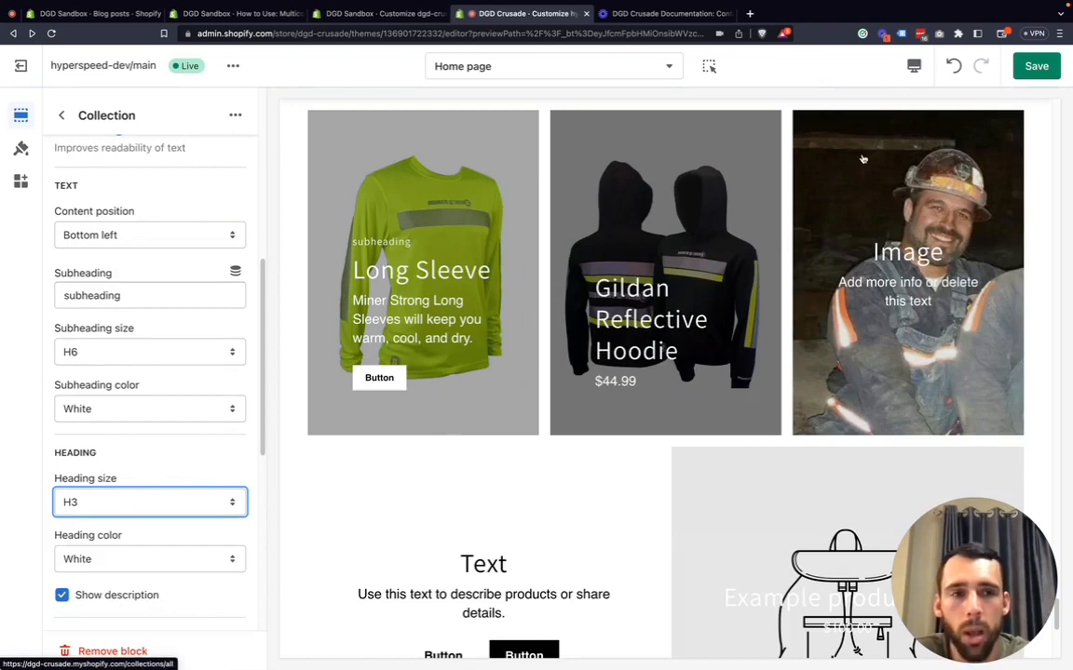
Switch the preview to mobile, review the Long Sleeve column, and return to the home page section list.
click(914, 67)
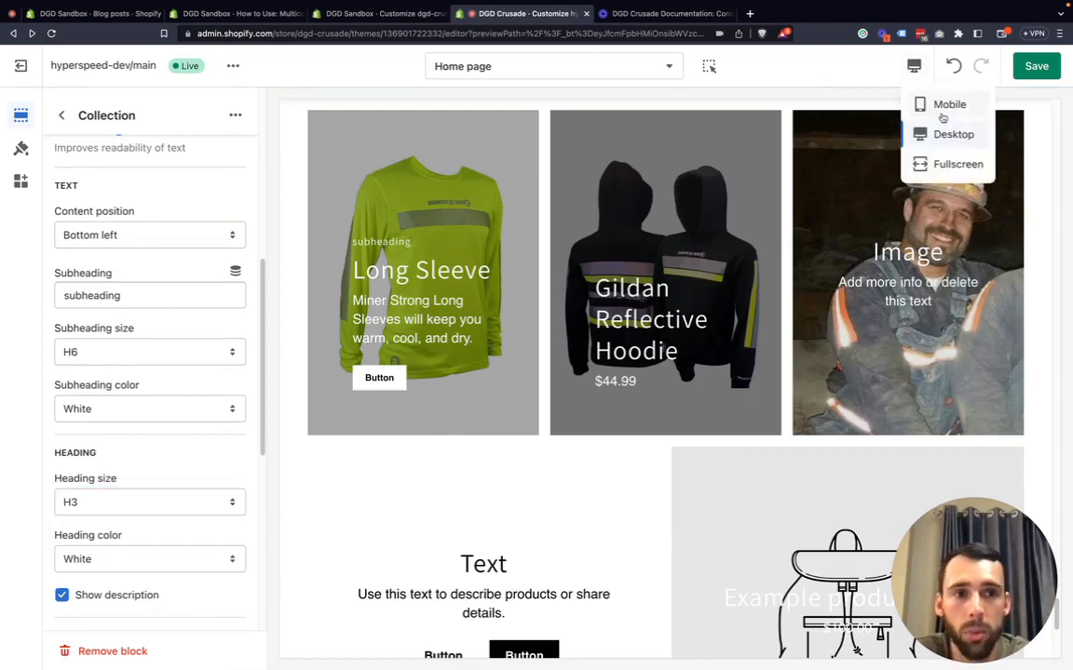
click(920, 103)
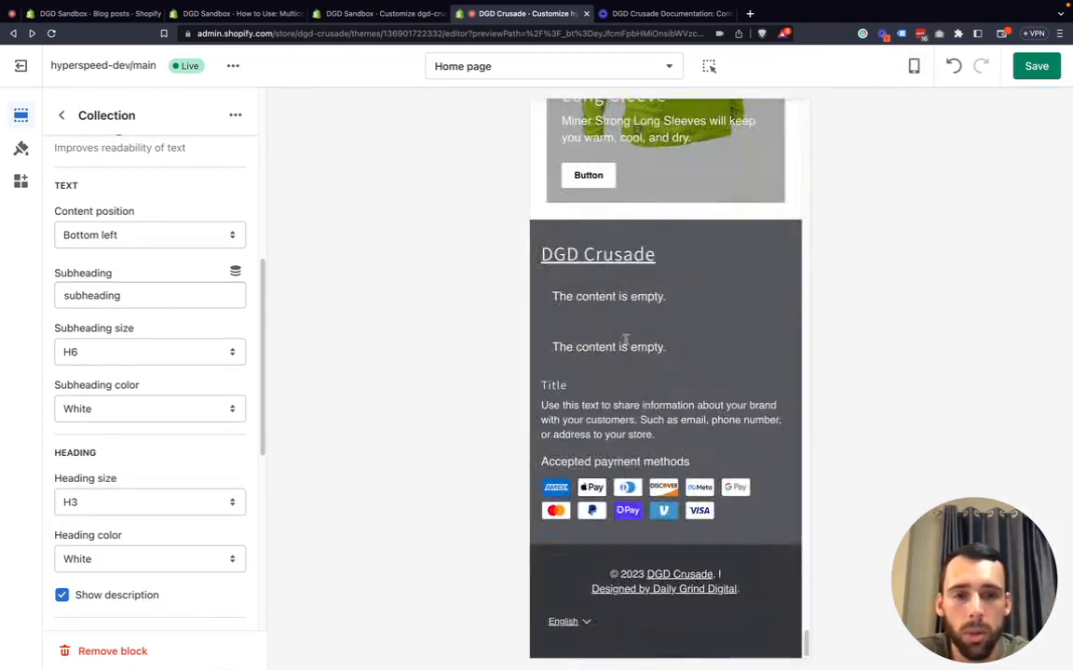
scroll(627, 344, down, 1)
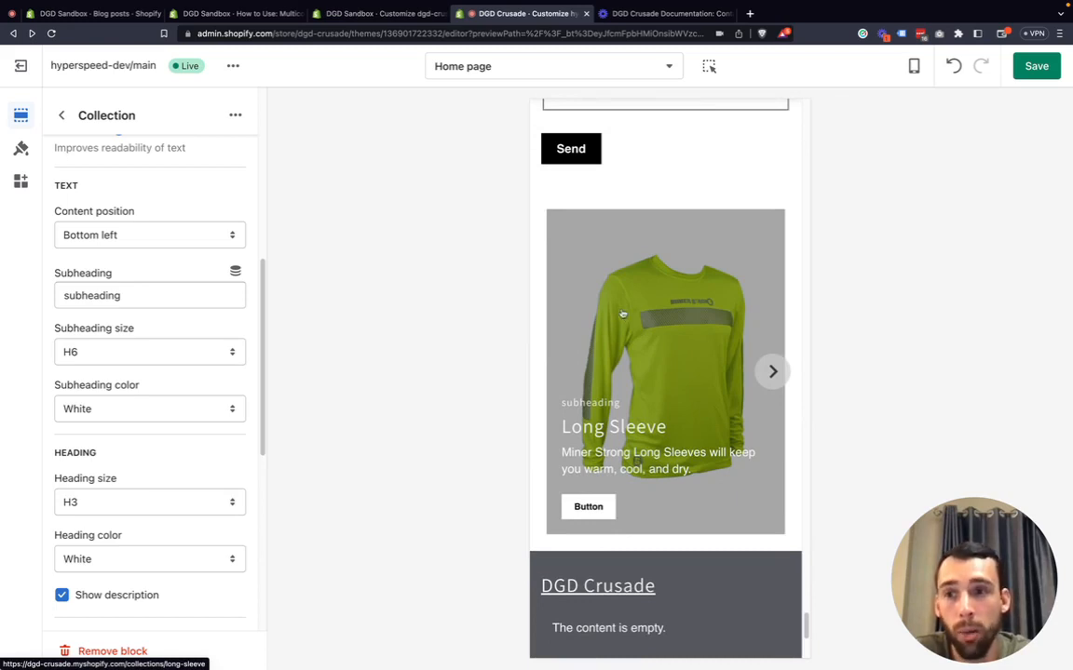
click(61, 116)
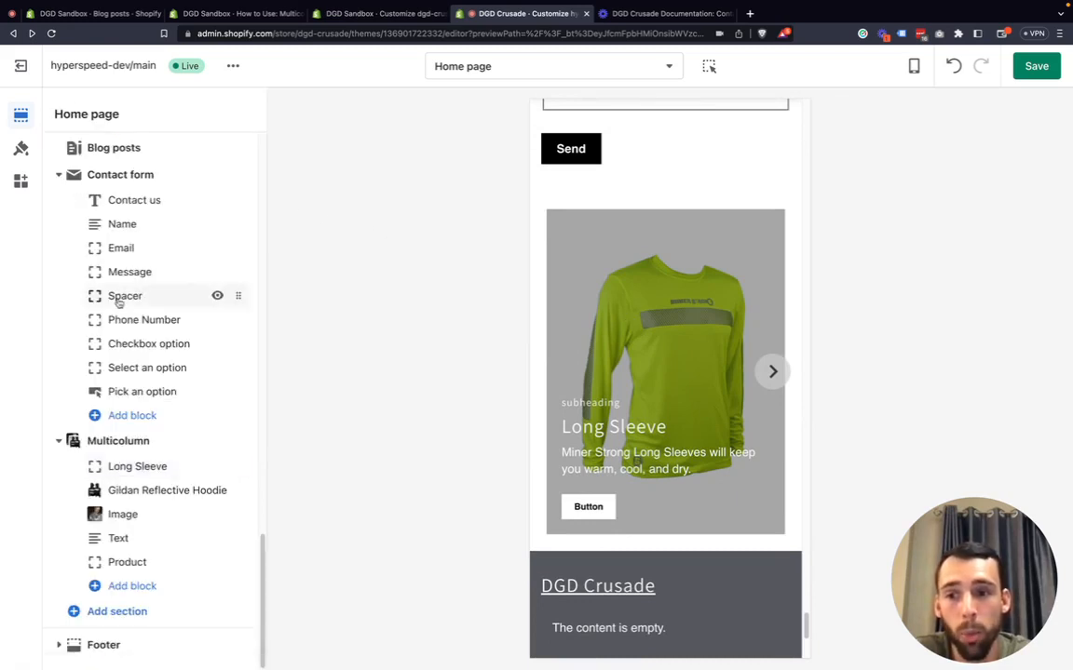